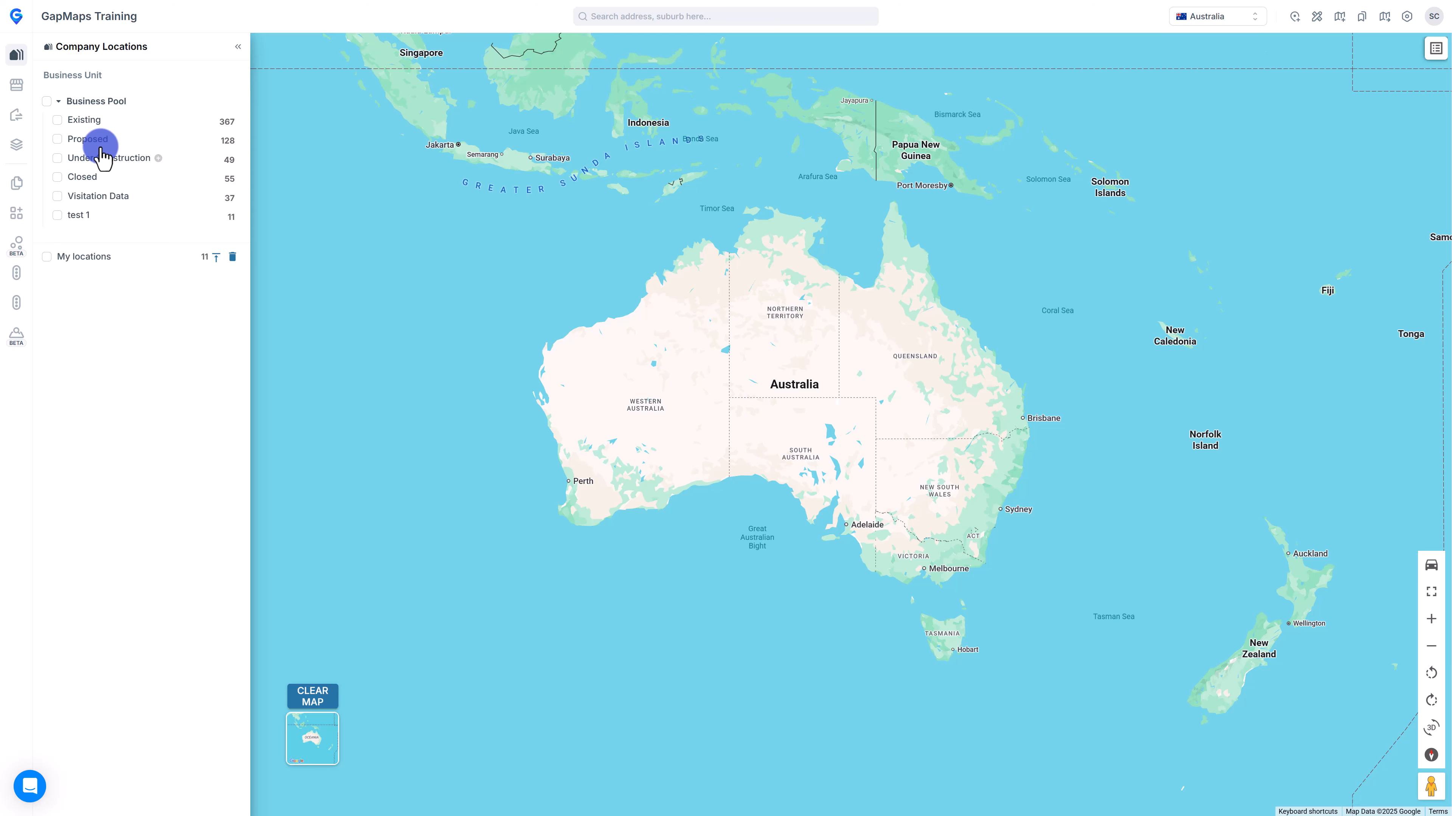
Show Existing business-pool pins, zoom to Site 0195, then pan to Melbourne's north-west suburbs.
{"action": "left_click", "coordinate": [57, 120]}
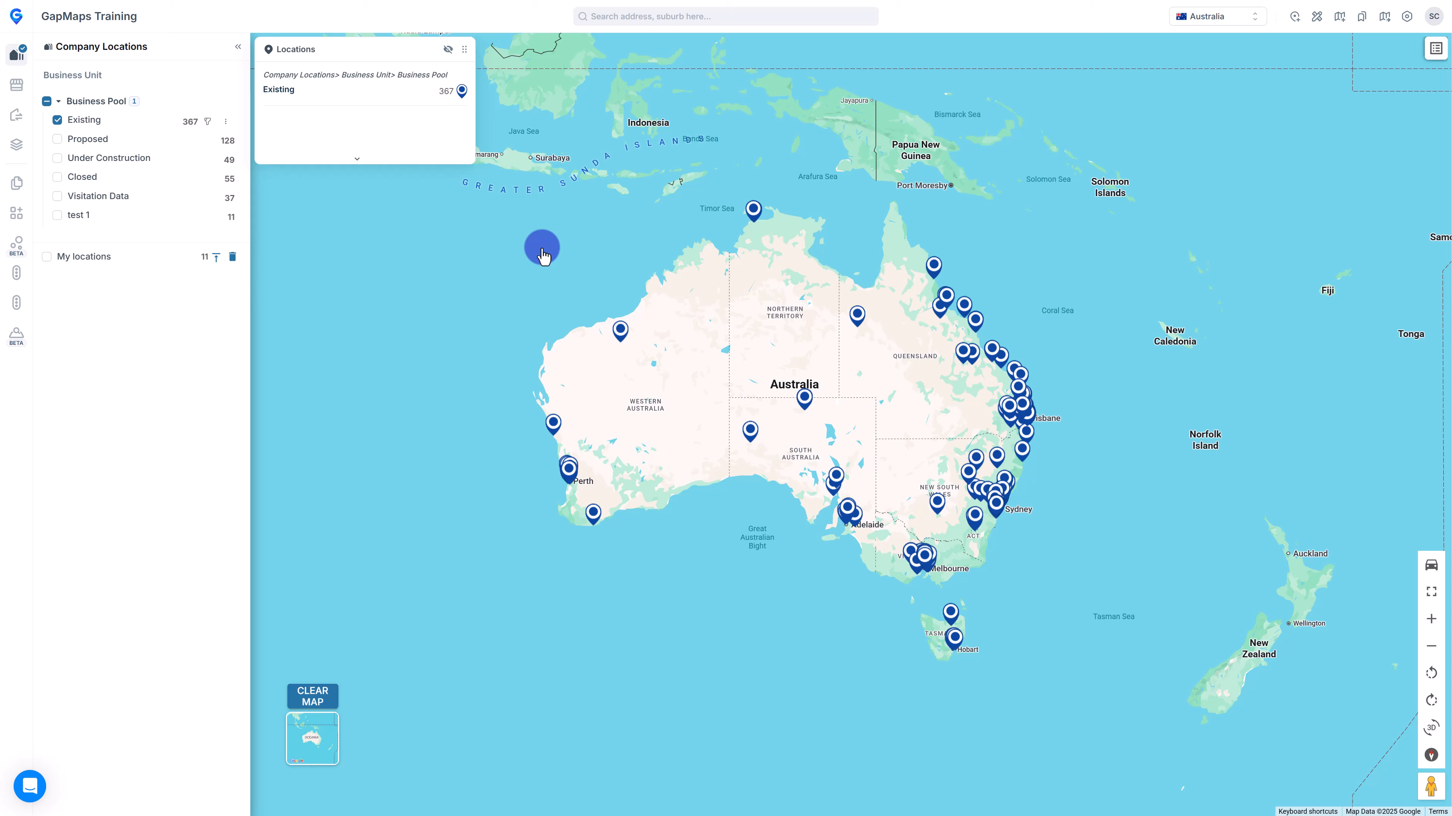
{"action": "left_click", "coordinate": [923, 564]}
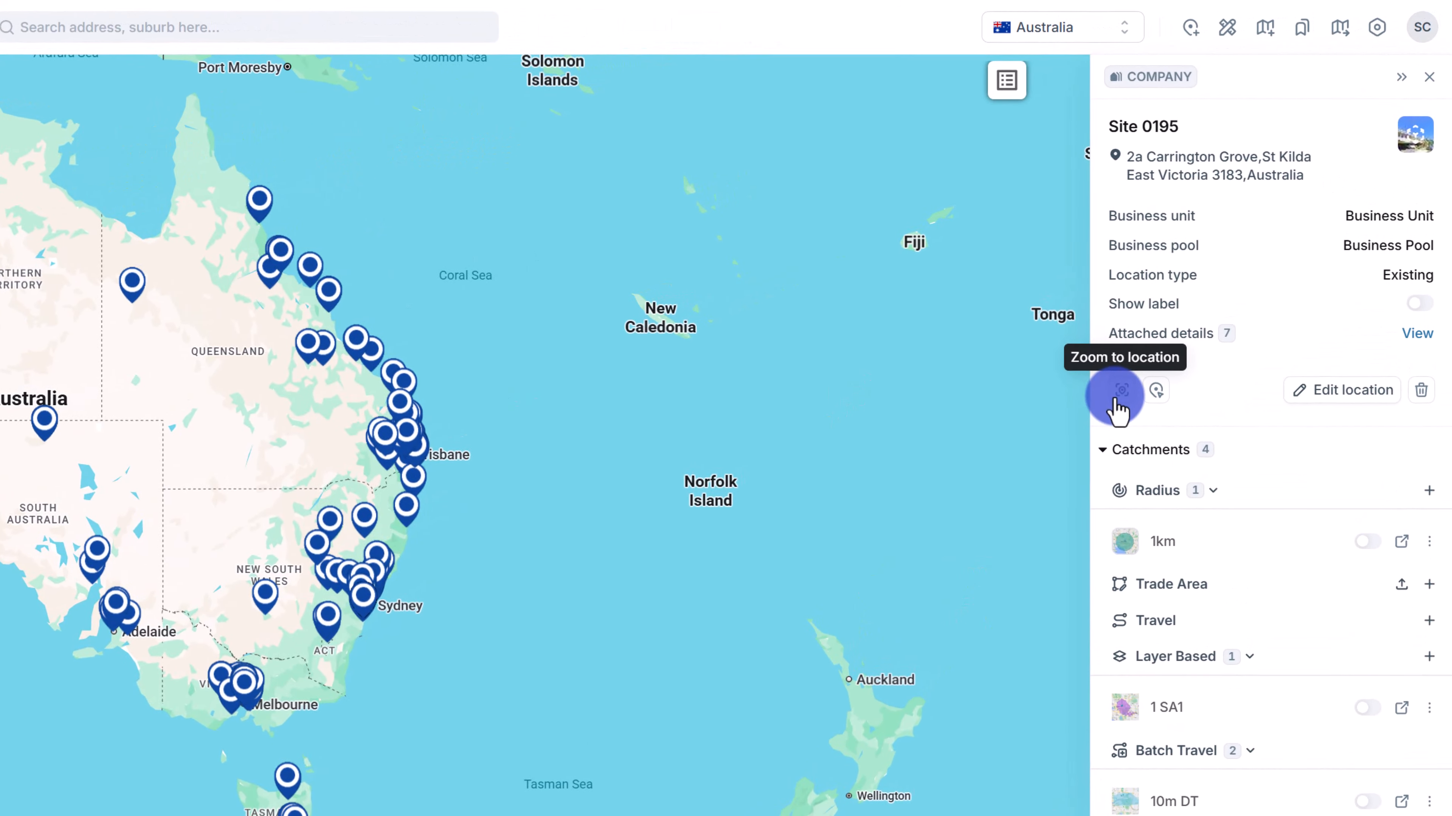
{"action": "left_click", "coordinate": [1120, 392]}
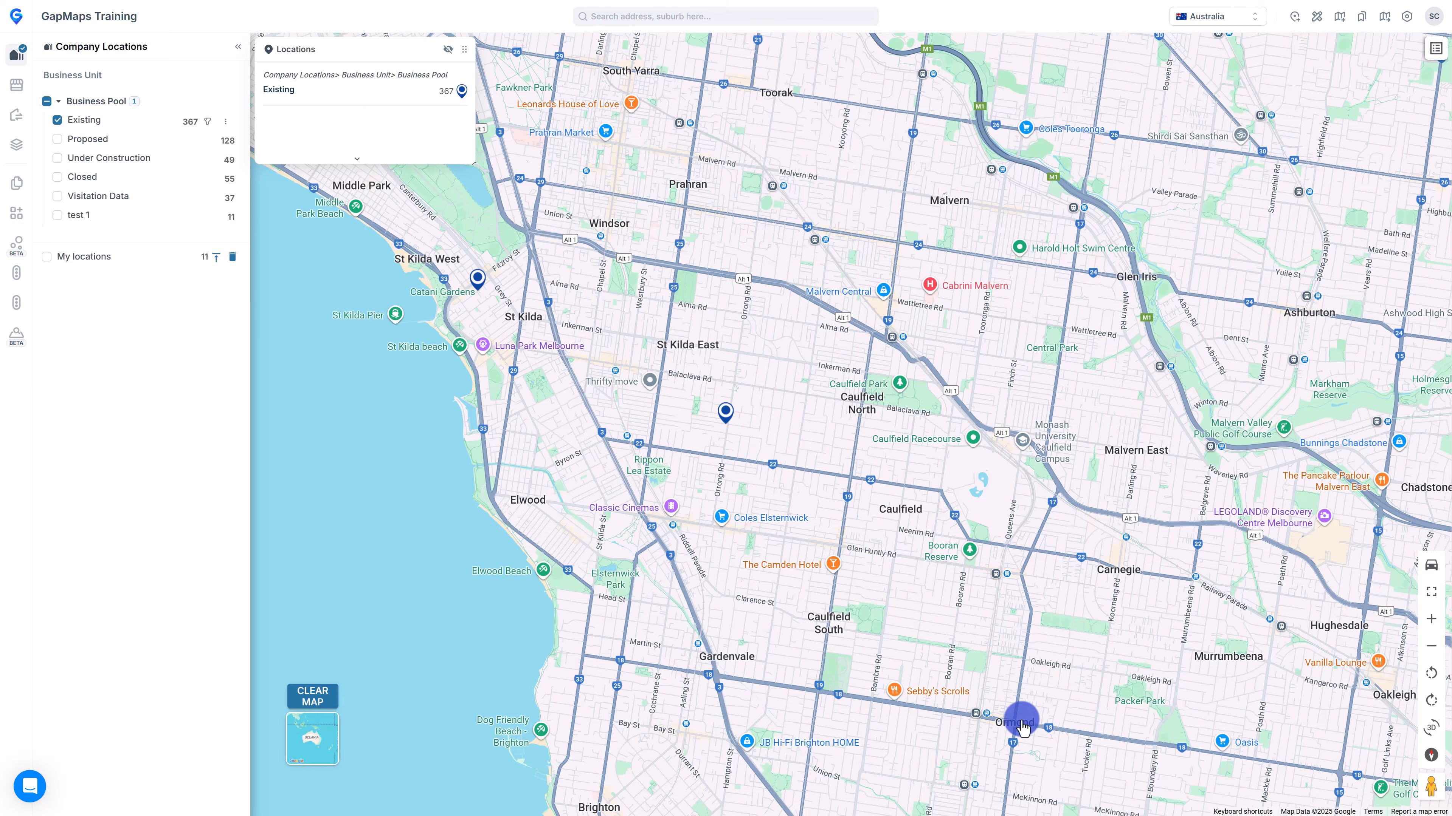
{"action": "scroll", "coordinate": [1021, 728], "scroll_direction": "down", "scroll_amount": 3}
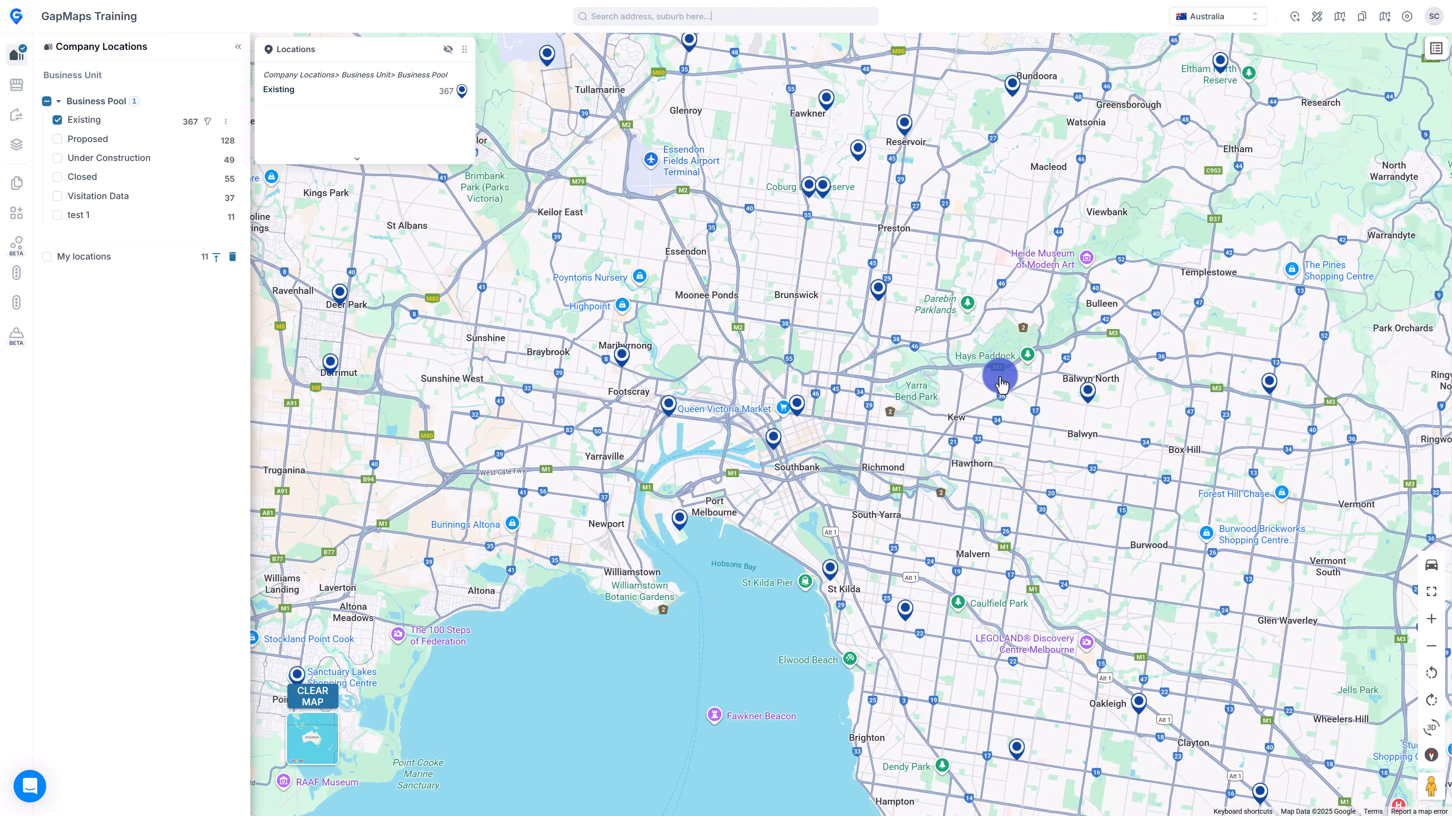
{"action": "left_click_drag", "start_coordinate": [785, 302], "coordinate": [1054, 552]}
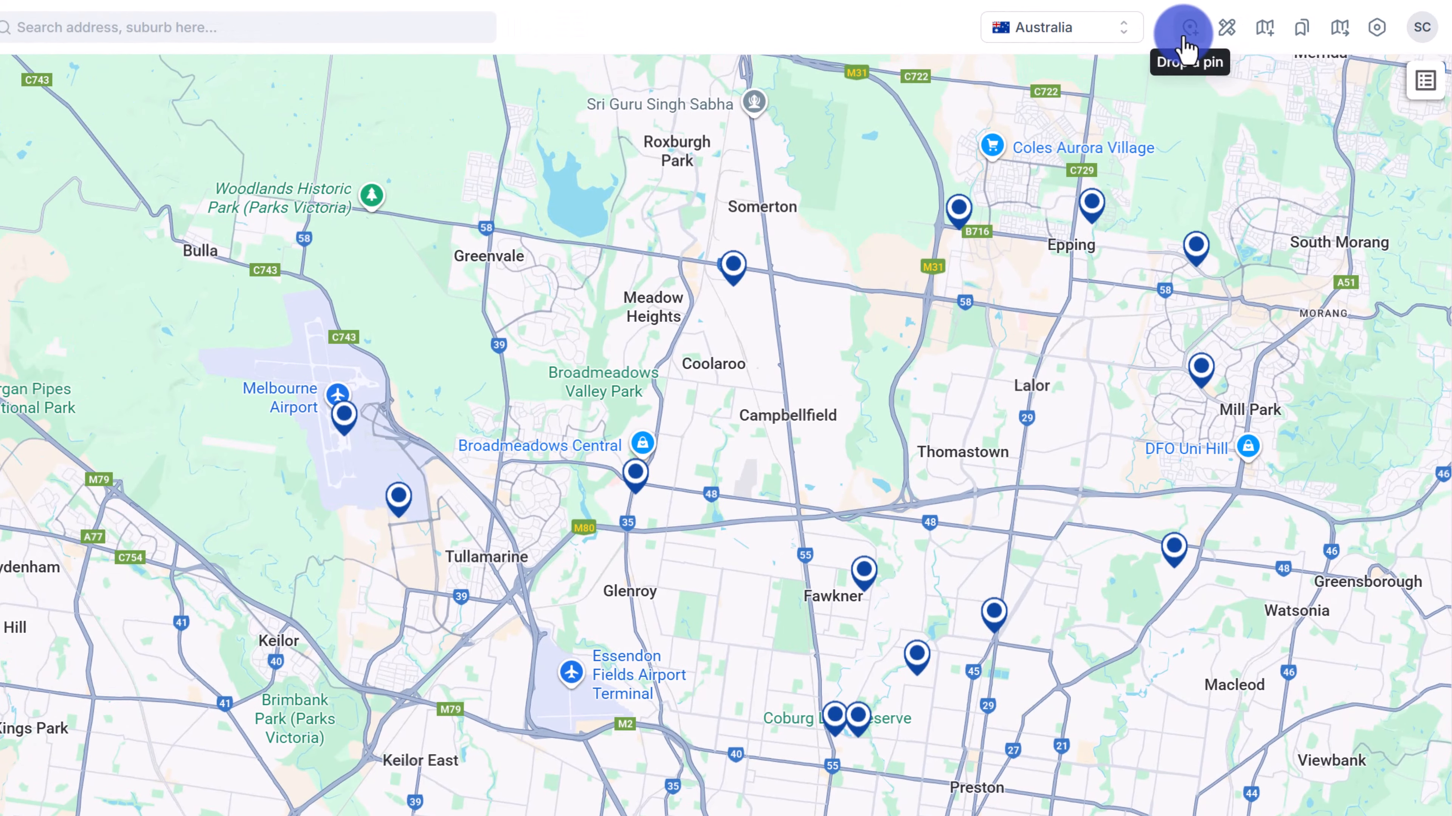
{"action": "left_click", "coordinate": [1295, 16]}
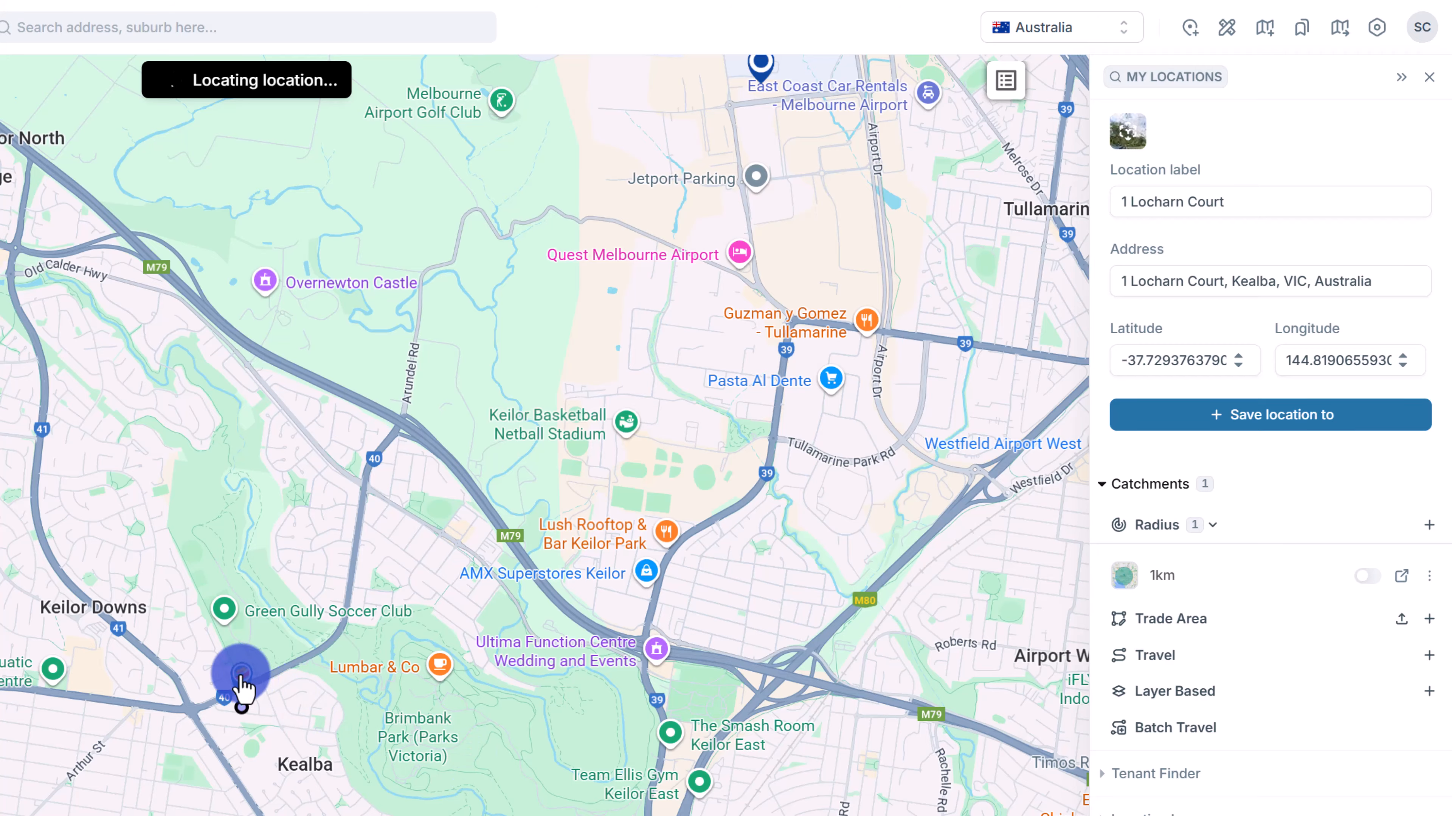
{"action": "left_click_drag", "start_coordinate": [237, 688], "coordinate": [349, 806]}
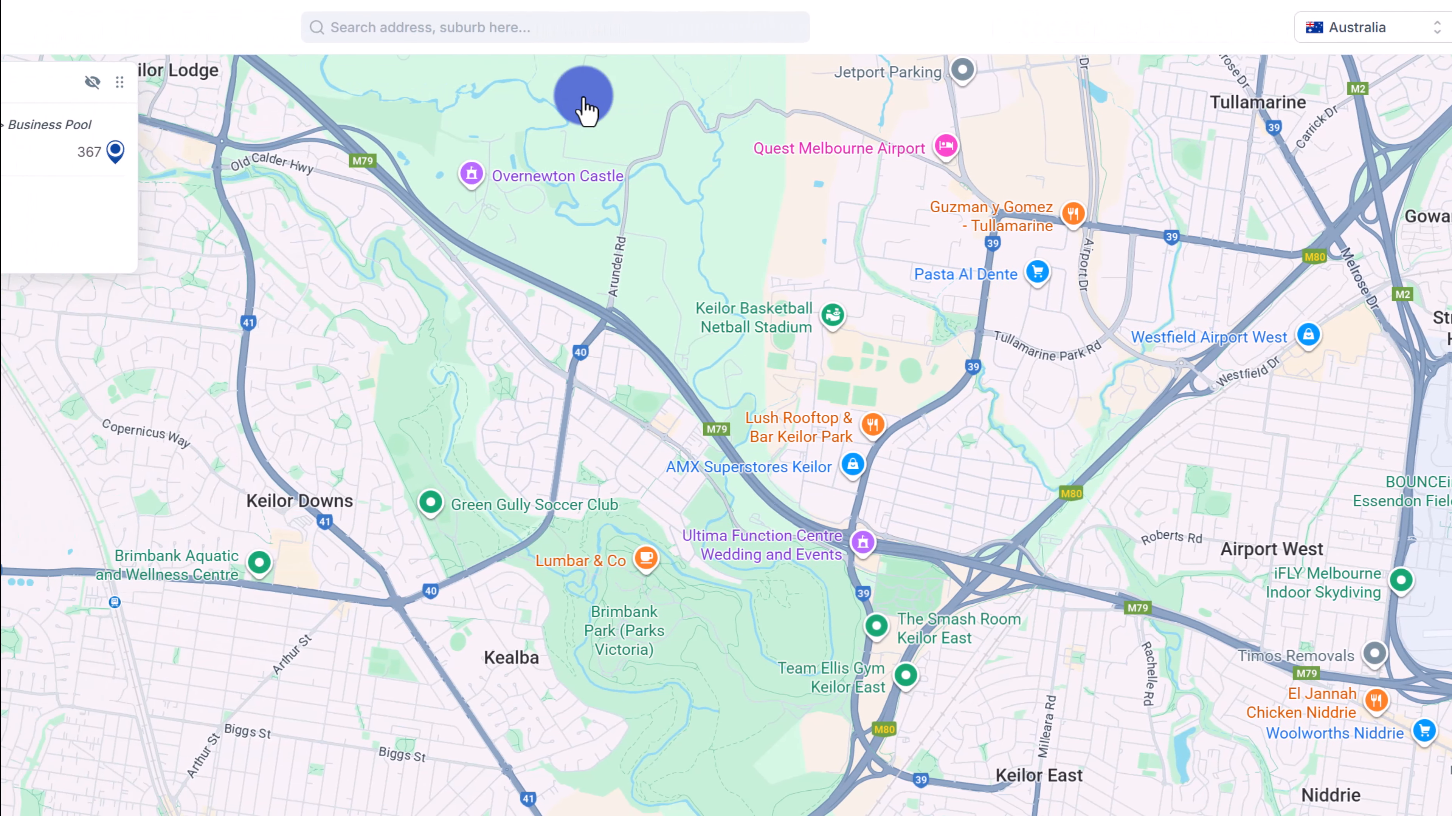
{"action": "left_click", "coordinate": [263, 33]}
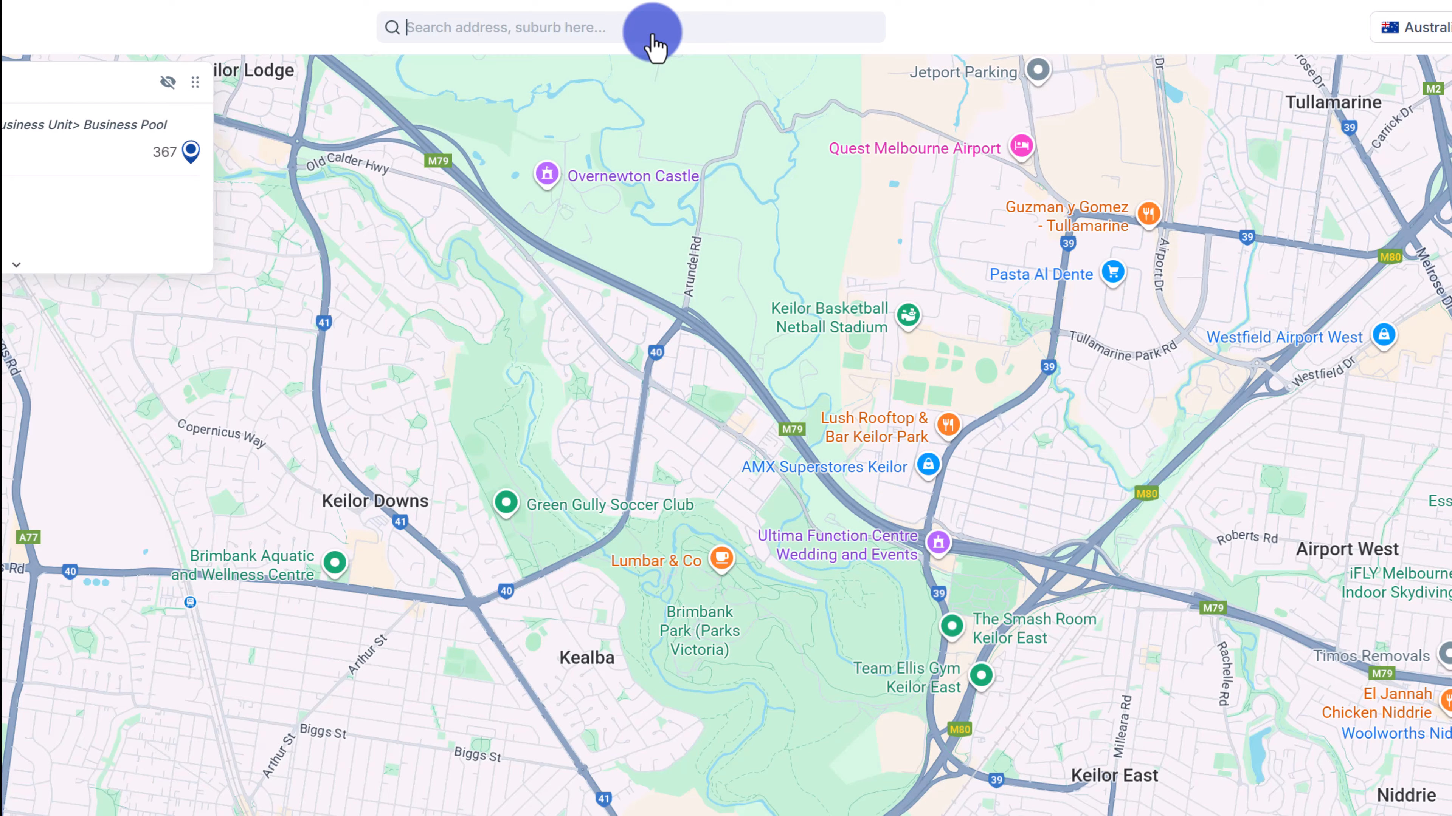
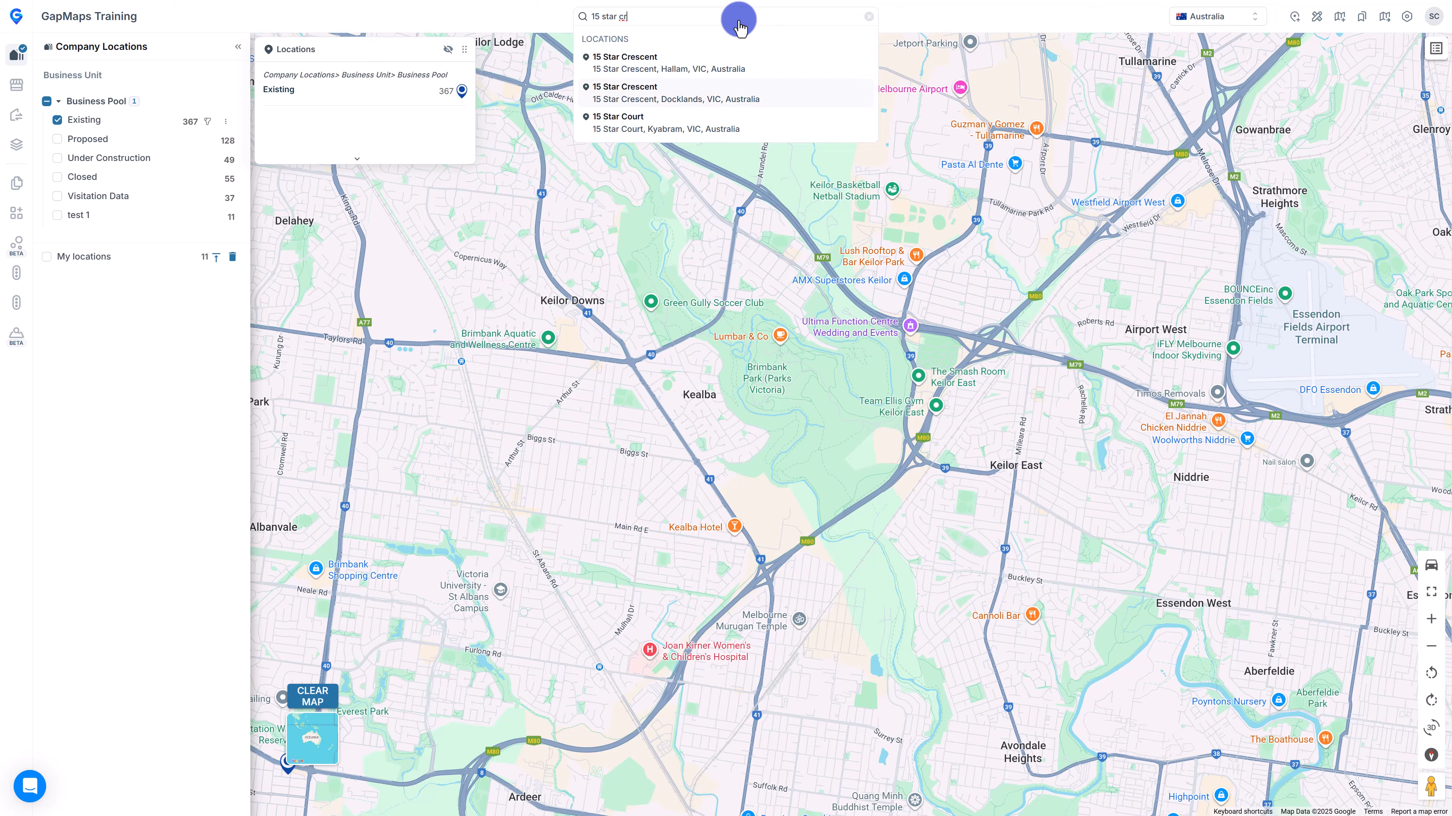
{"action": "left_click", "coordinate": [664, 91]}
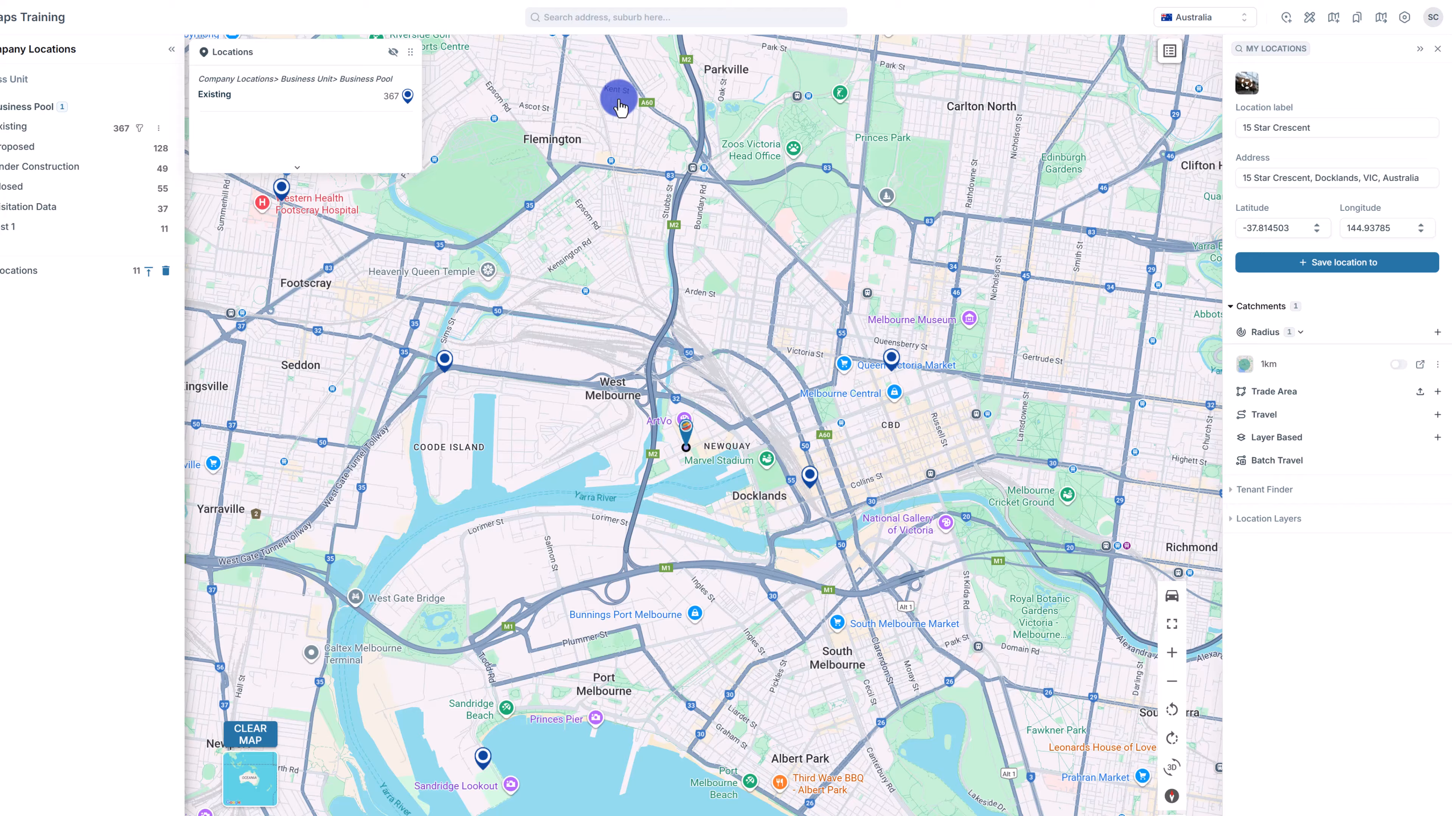
{"action": "left_click", "coordinate": [1357, 252]}
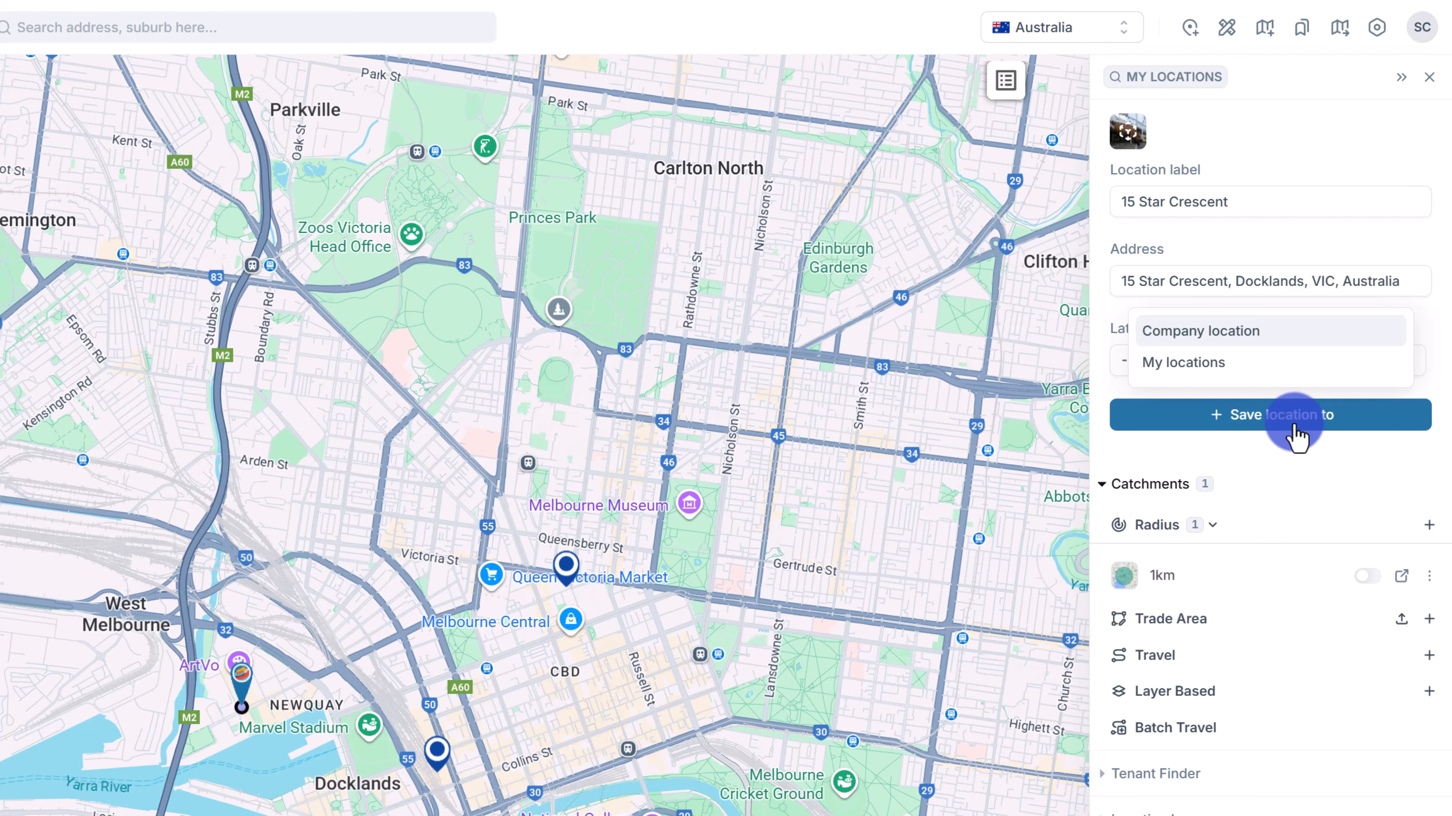
{"action": "left_click", "coordinate": [1306, 331]}
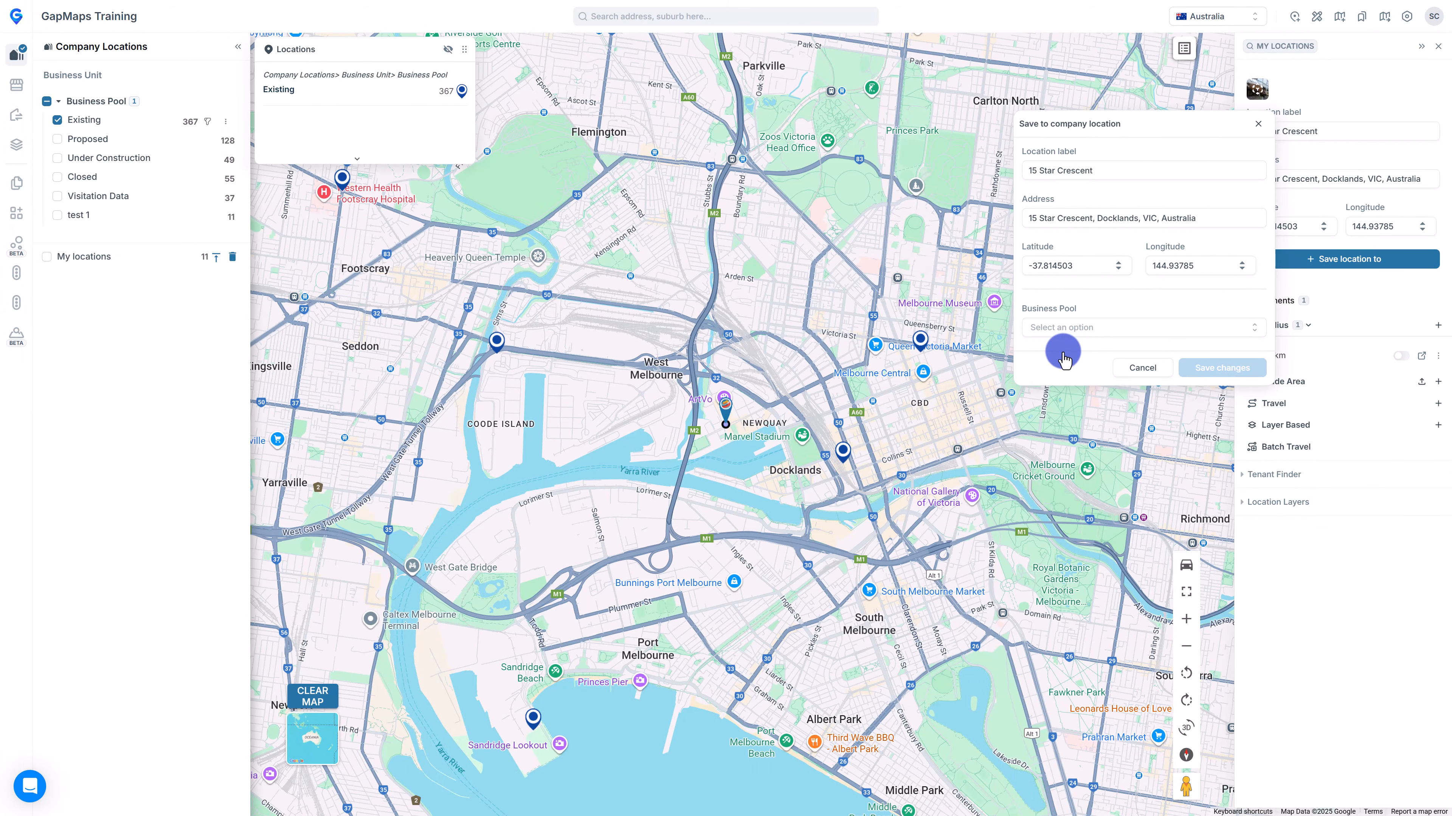
{"action": "left_click", "coordinate": [1062, 328]}
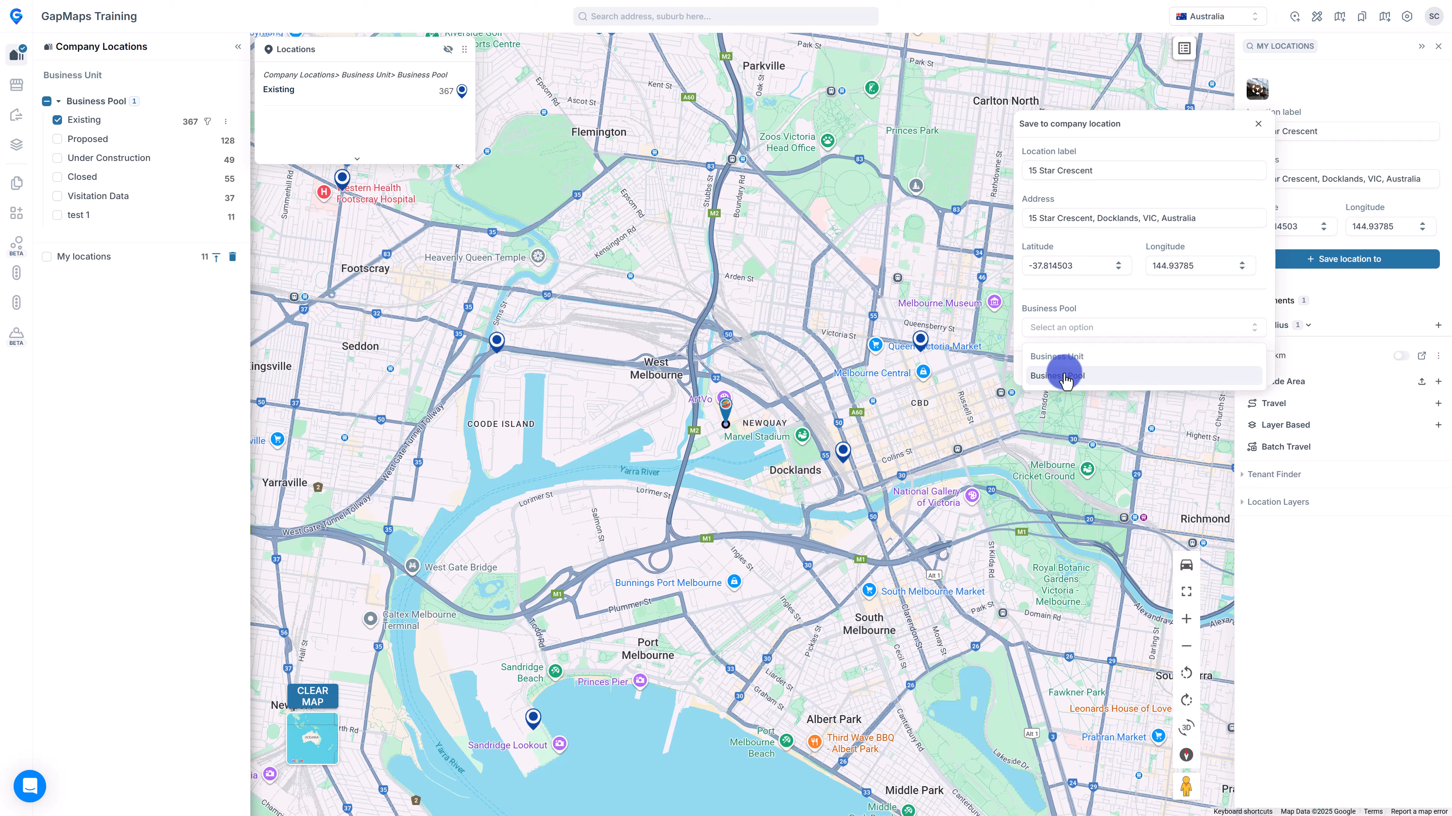
{"action": "left_click", "coordinate": [1064, 366]}
{"action": "left_click", "coordinate": [1064, 379]}
{"action": "left_click", "coordinate": [1062, 419]}
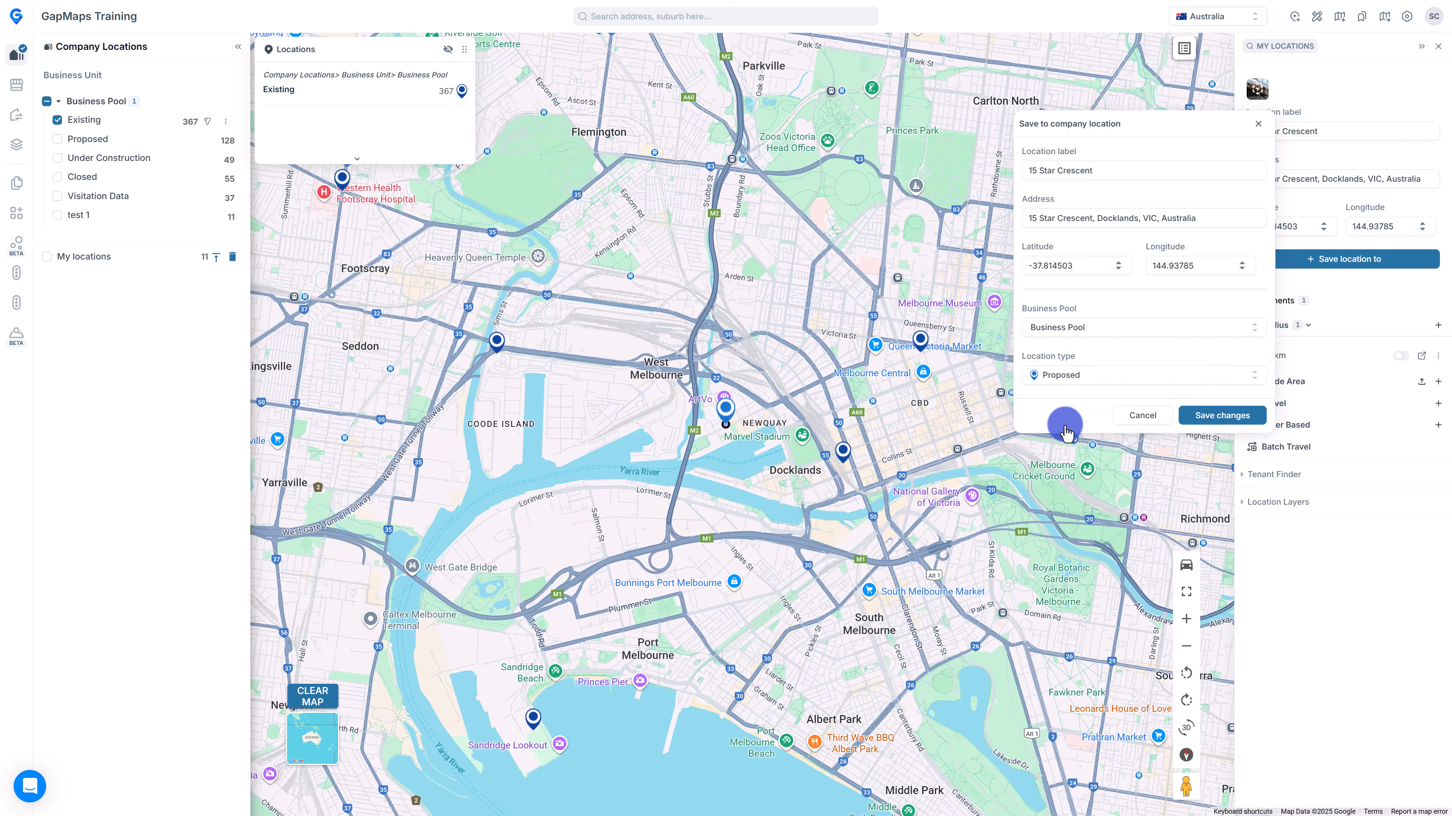
{"action": "left_click", "coordinate": [1220, 415]}
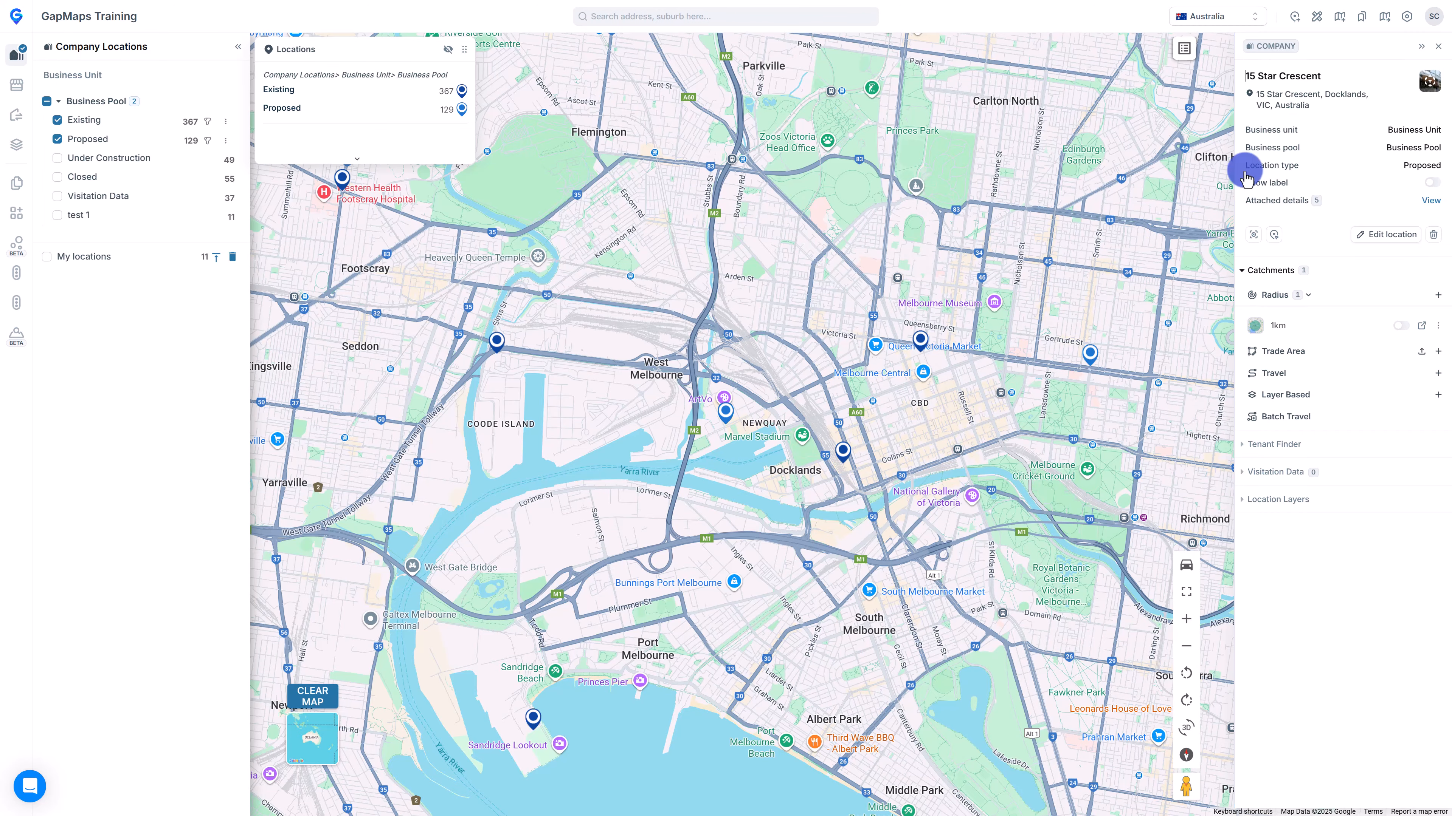
{"action": "left_click", "coordinate": [1428, 79]}
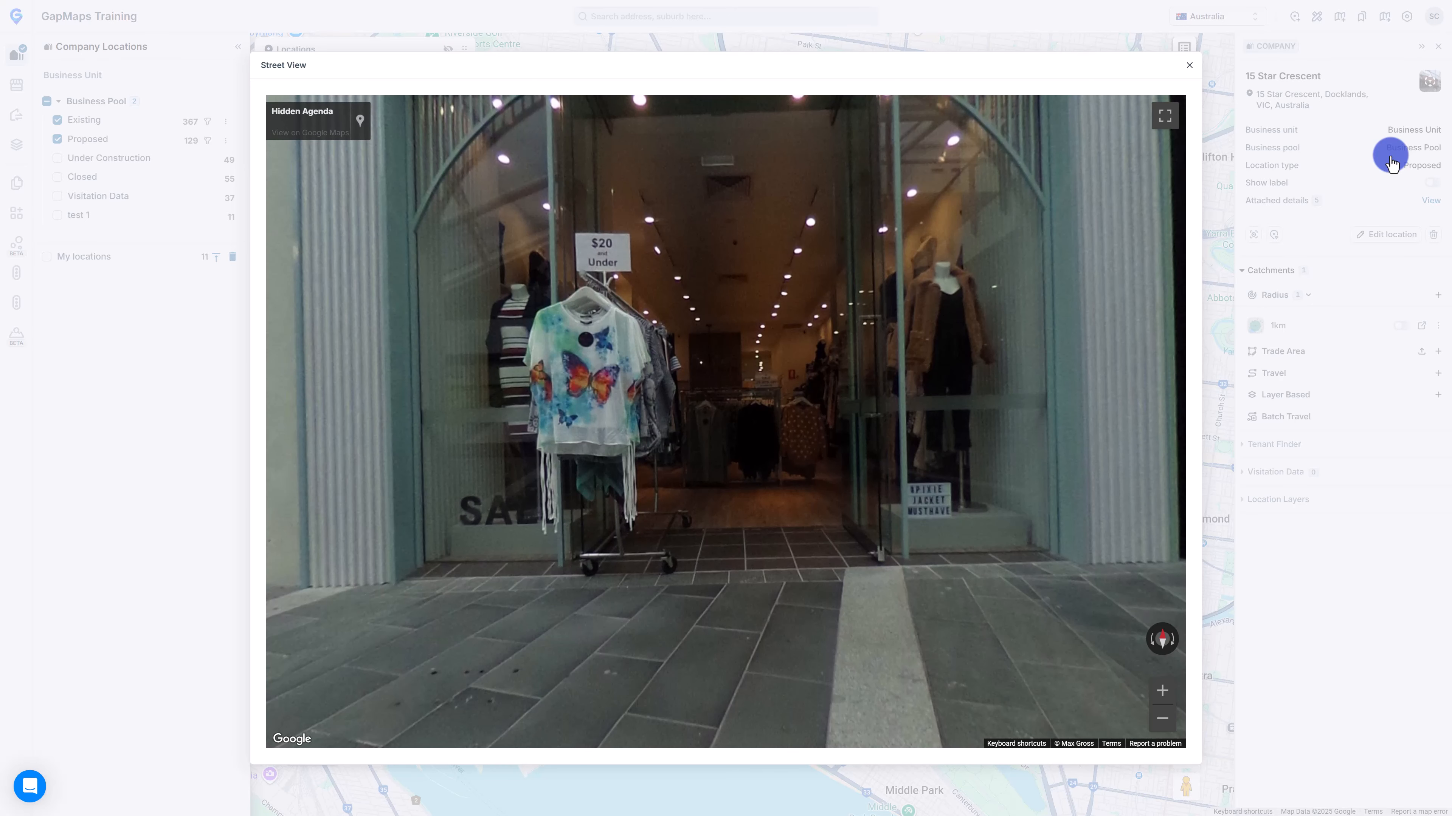
{"action": "mouse_move", "coordinate": [1031, 415]}
{"action": "left_mouse_down"}
{"action": "mouse_move", "coordinate": [491, 224]}
{"action": "mouse_move", "coordinate": [139, 328]}
{"action": "left_mouse_up"}
{"action": "left_click_drag", "start_coordinate": [1112, 320], "coordinate": [398, 206]}
{"action": "left_click", "coordinate": [1189, 64]}
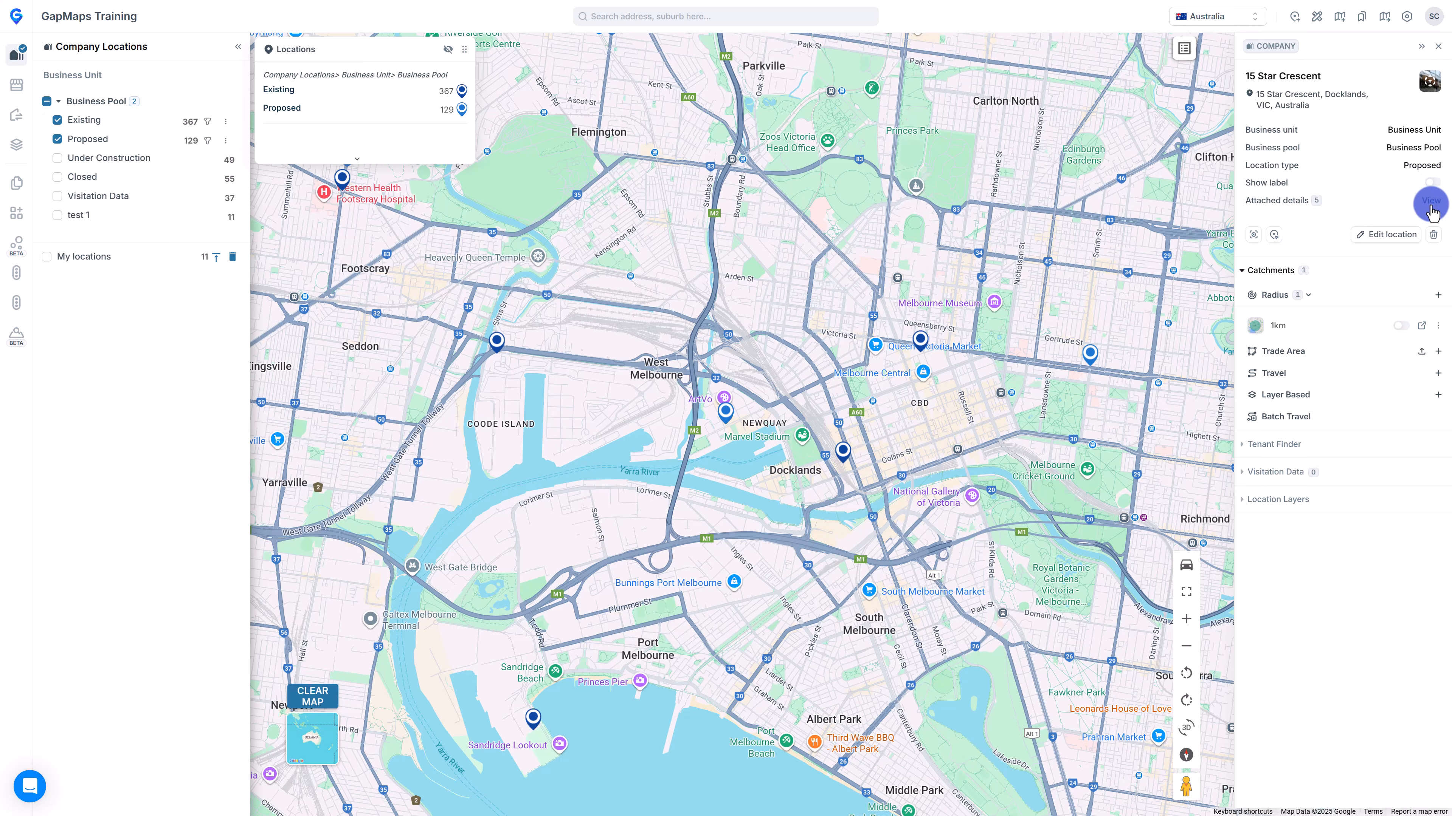
{"action": "left_click", "coordinate": [1430, 203]}
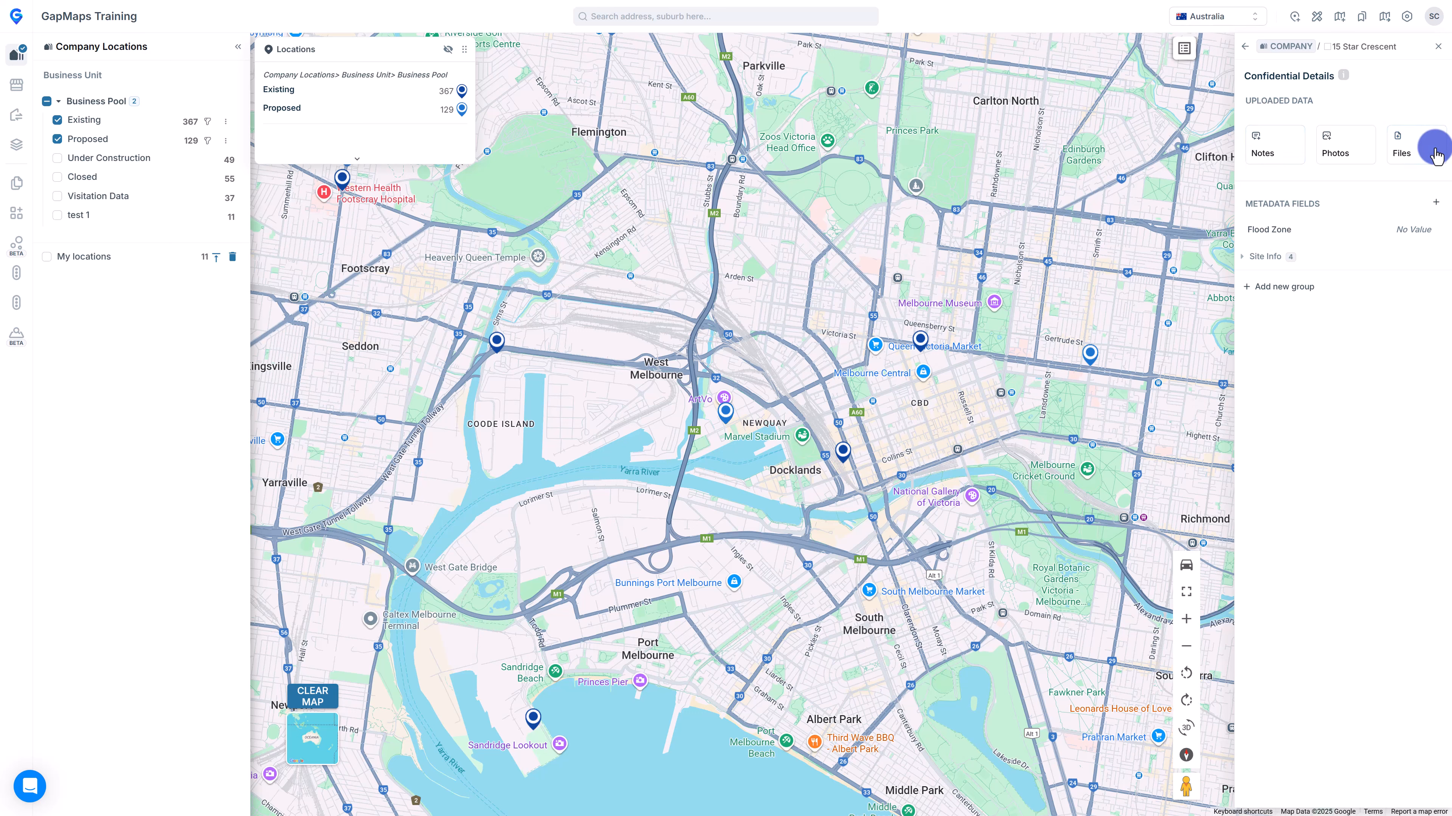
{"action": "left_click", "coordinate": [1253, 259]}
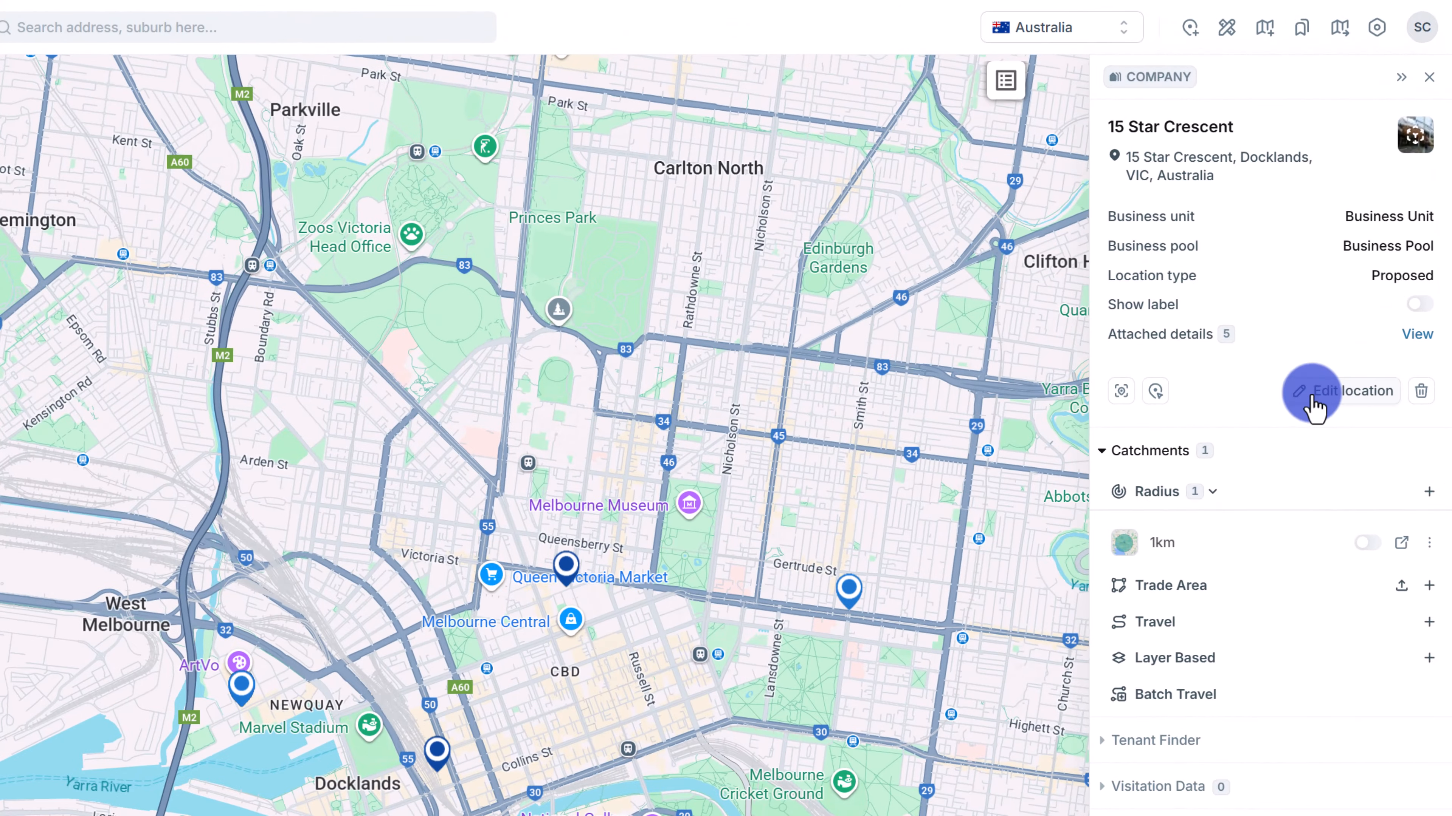
{"action": "left_click", "coordinate": [1377, 235]}
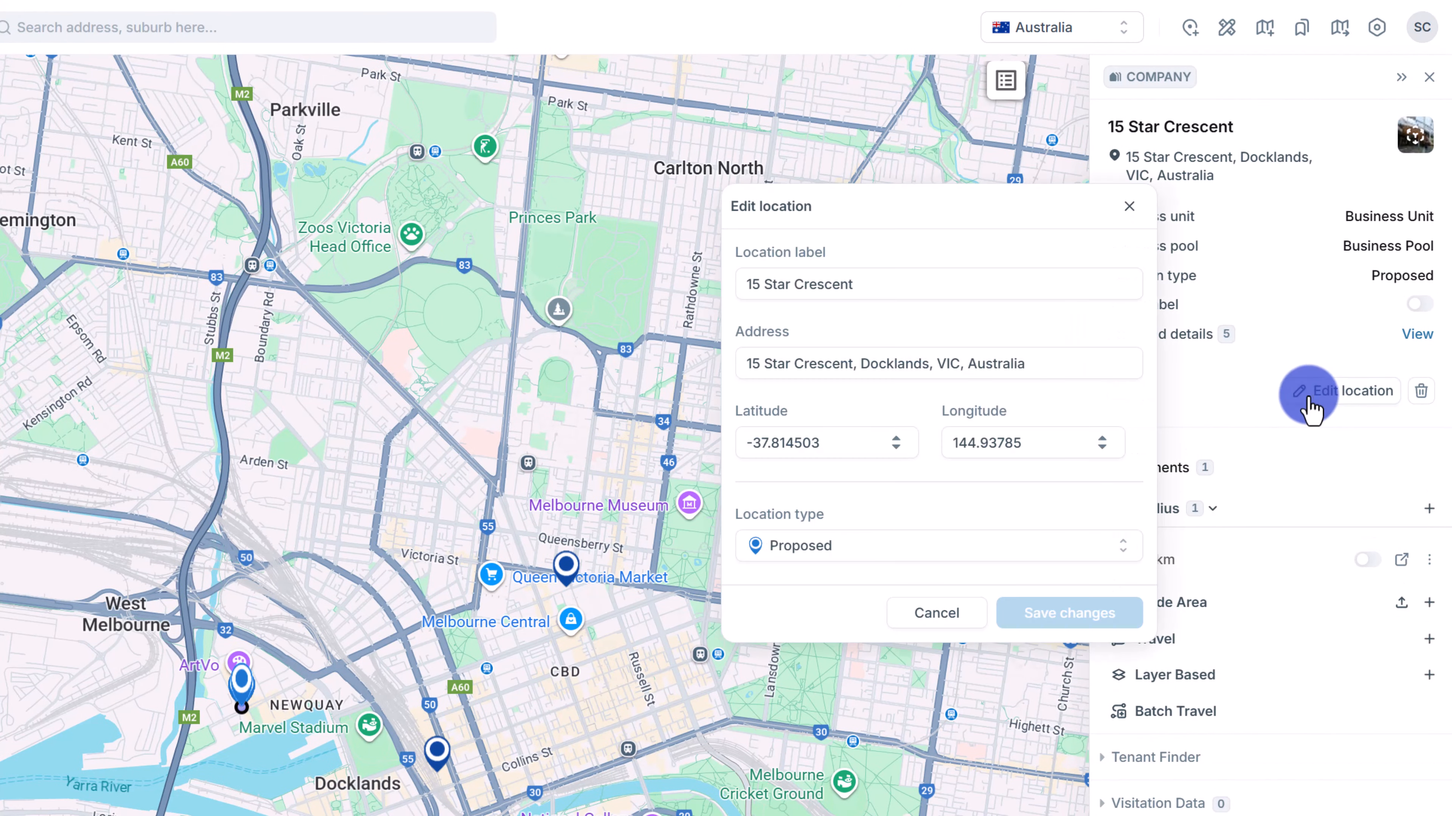
{"action": "left_click", "coordinate": [1028, 548]}
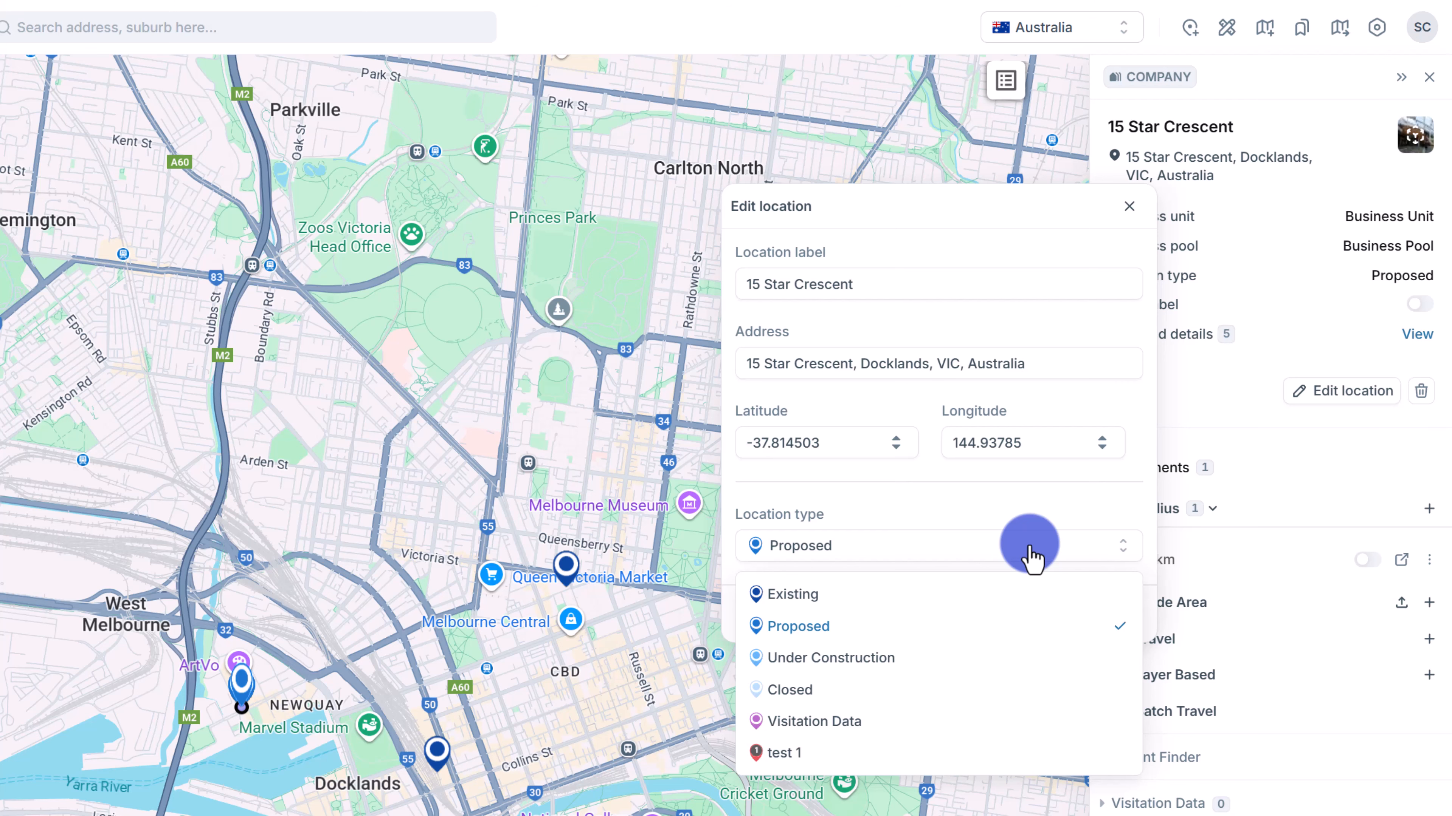
{"action": "left_click", "coordinate": [1029, 549]}
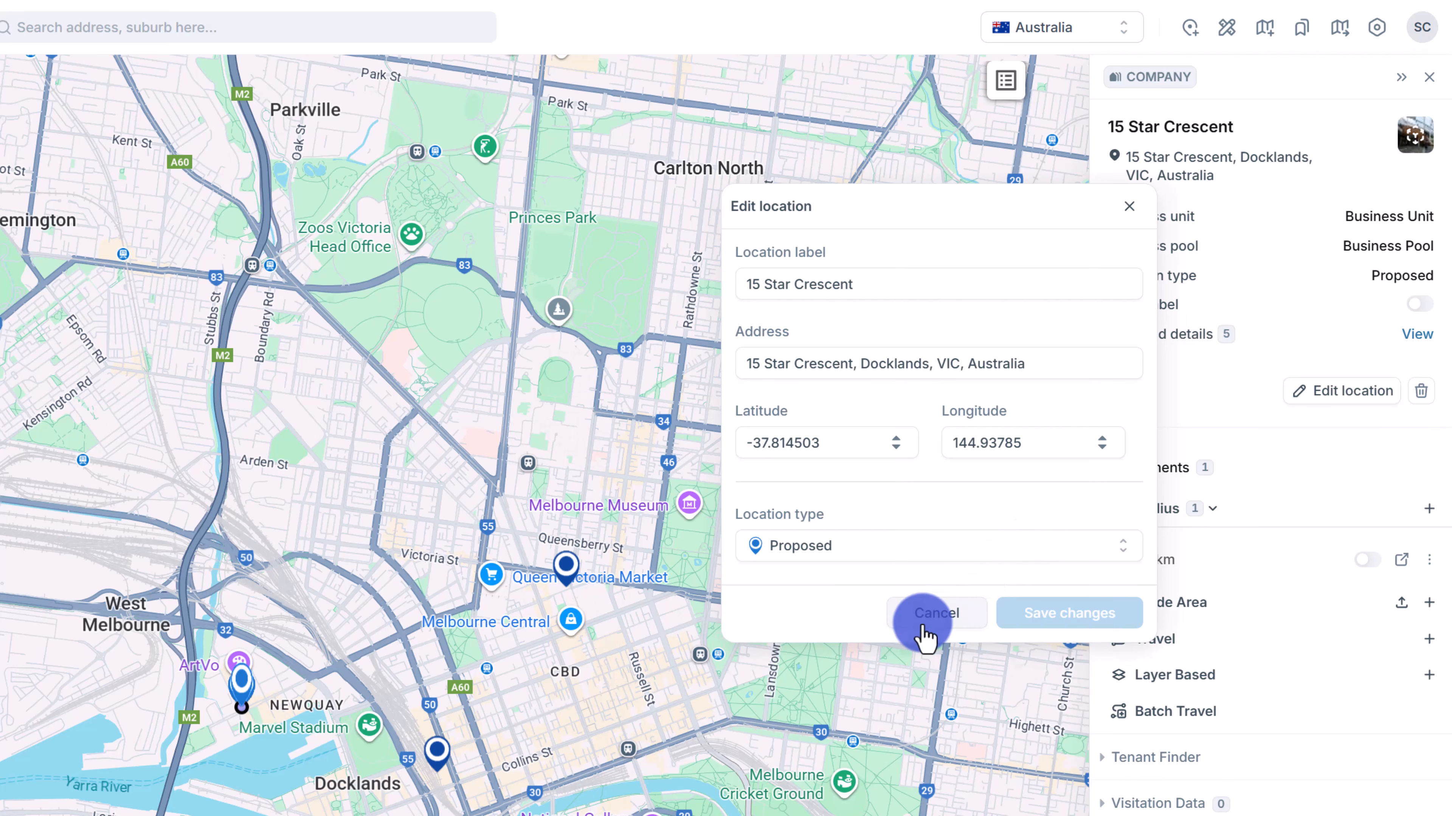
{"action": "left_click", "coordinate": [937, 615]}
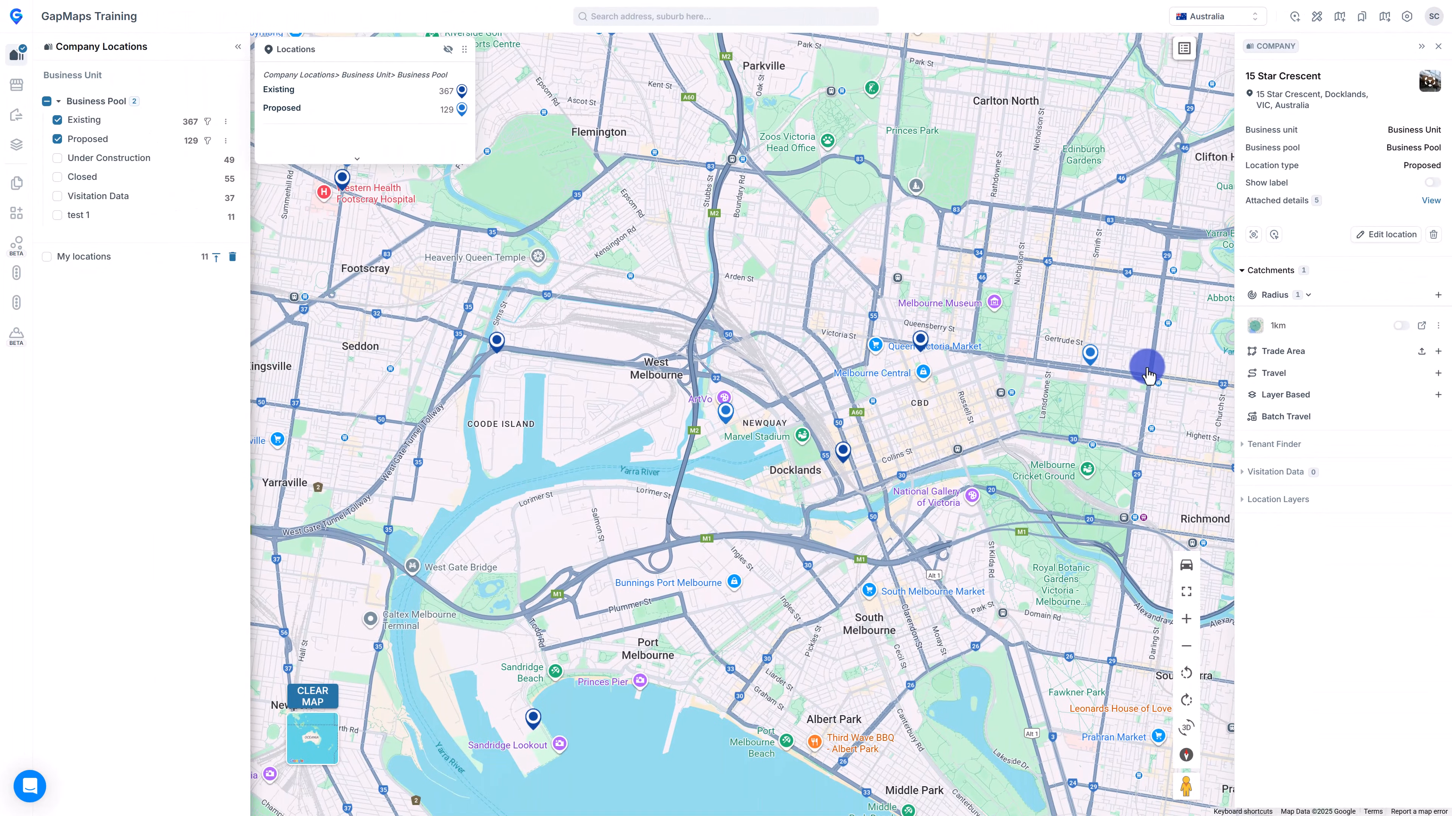
{"action": "left_click", "coordinate": [1283, 410]}
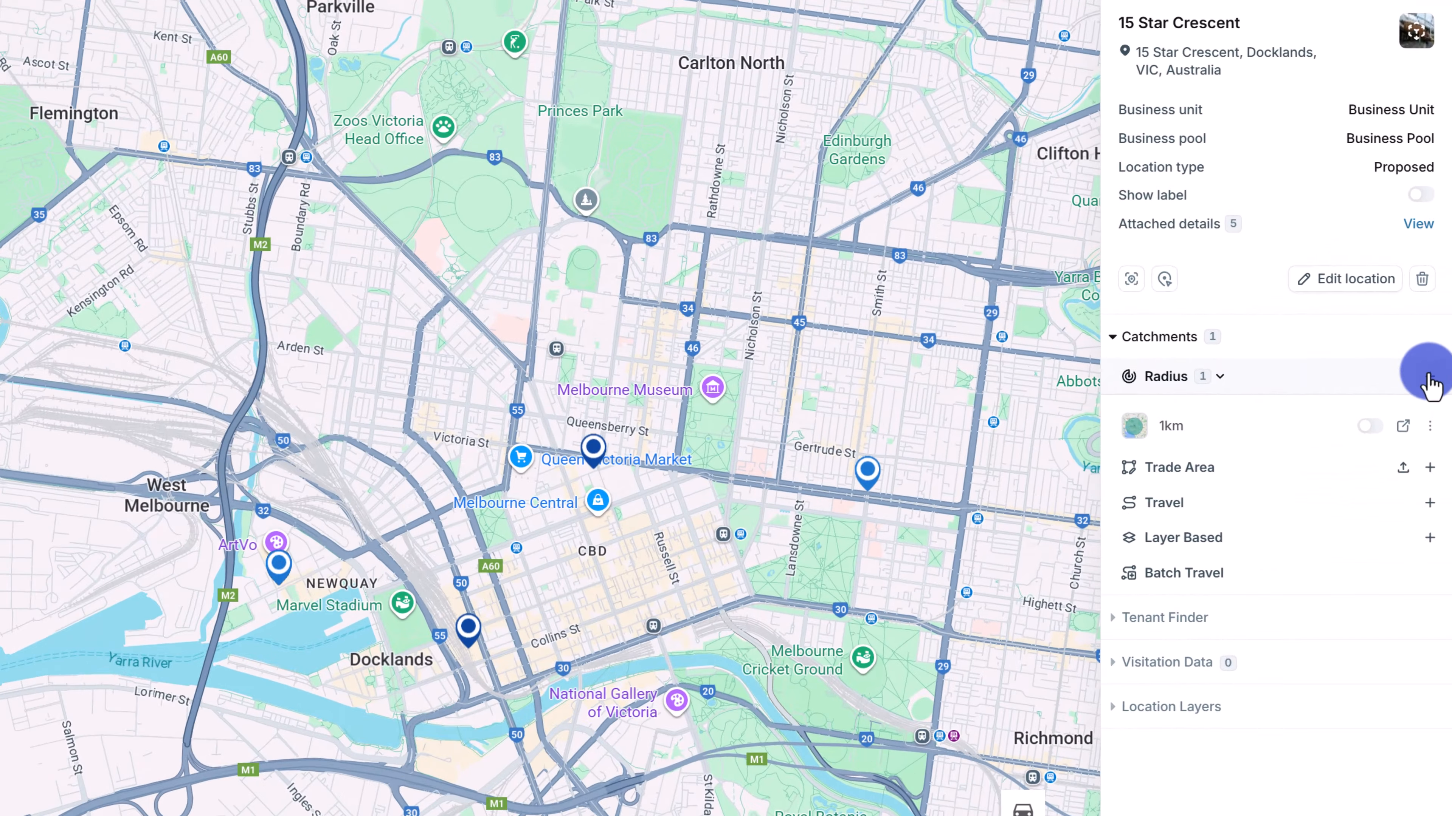
{"action": "left_click", "coordinate": [1438, 295]}
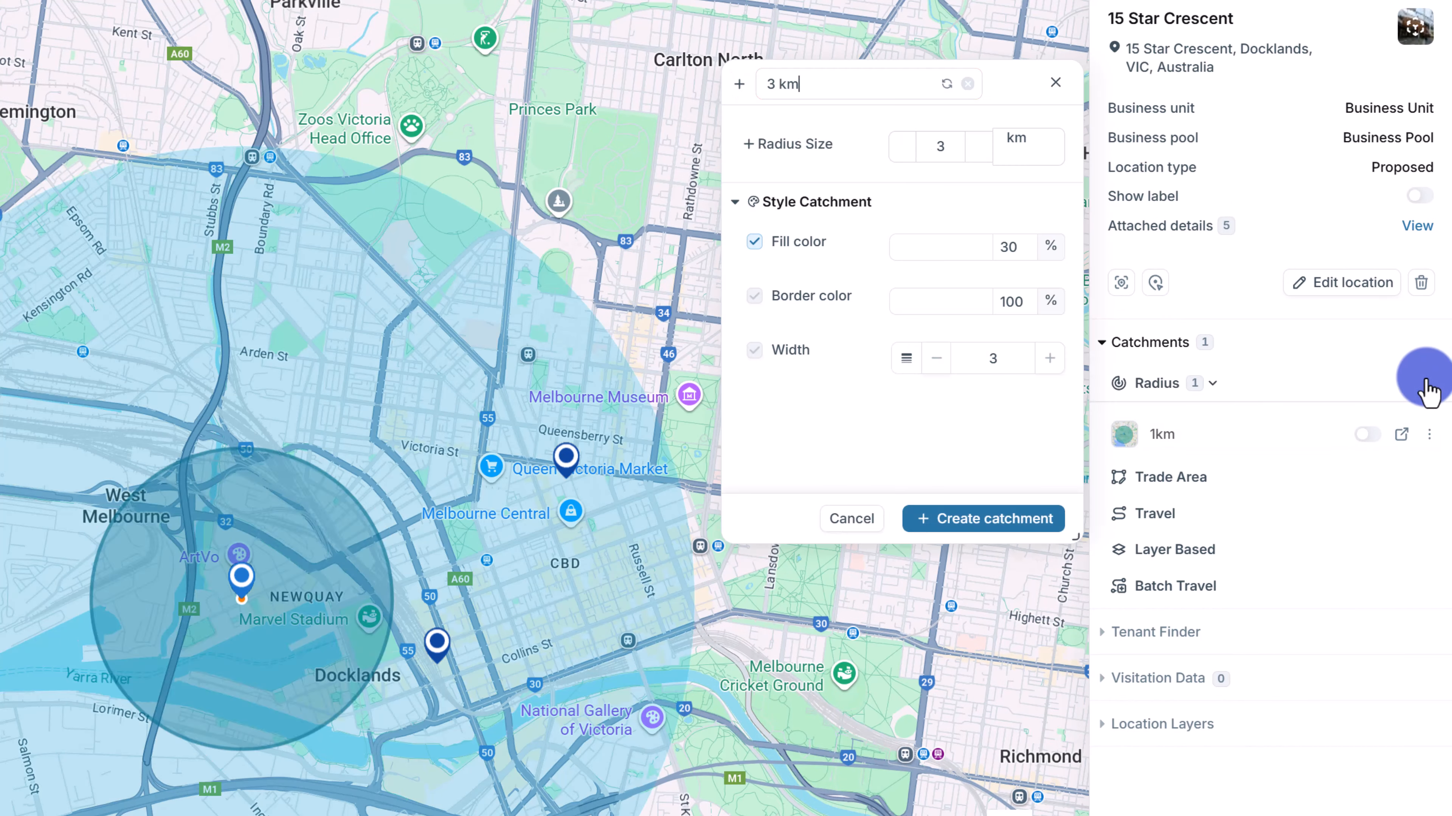
{"action": "left_click", "coordinate": [978, 143]}
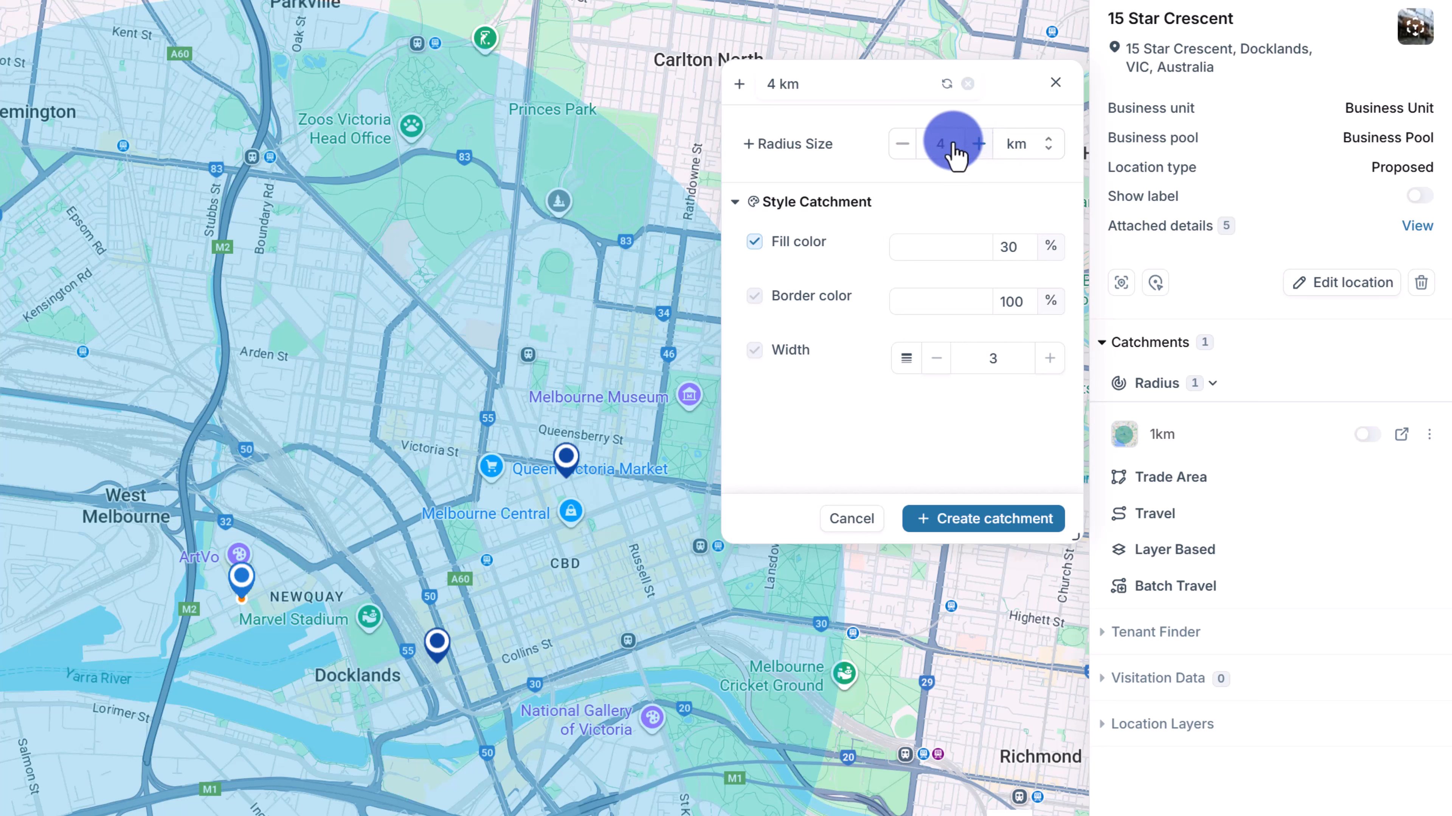
{"action": "left_click", "coordinate": [942, 146]}
{"action": "type", "text": "5"}
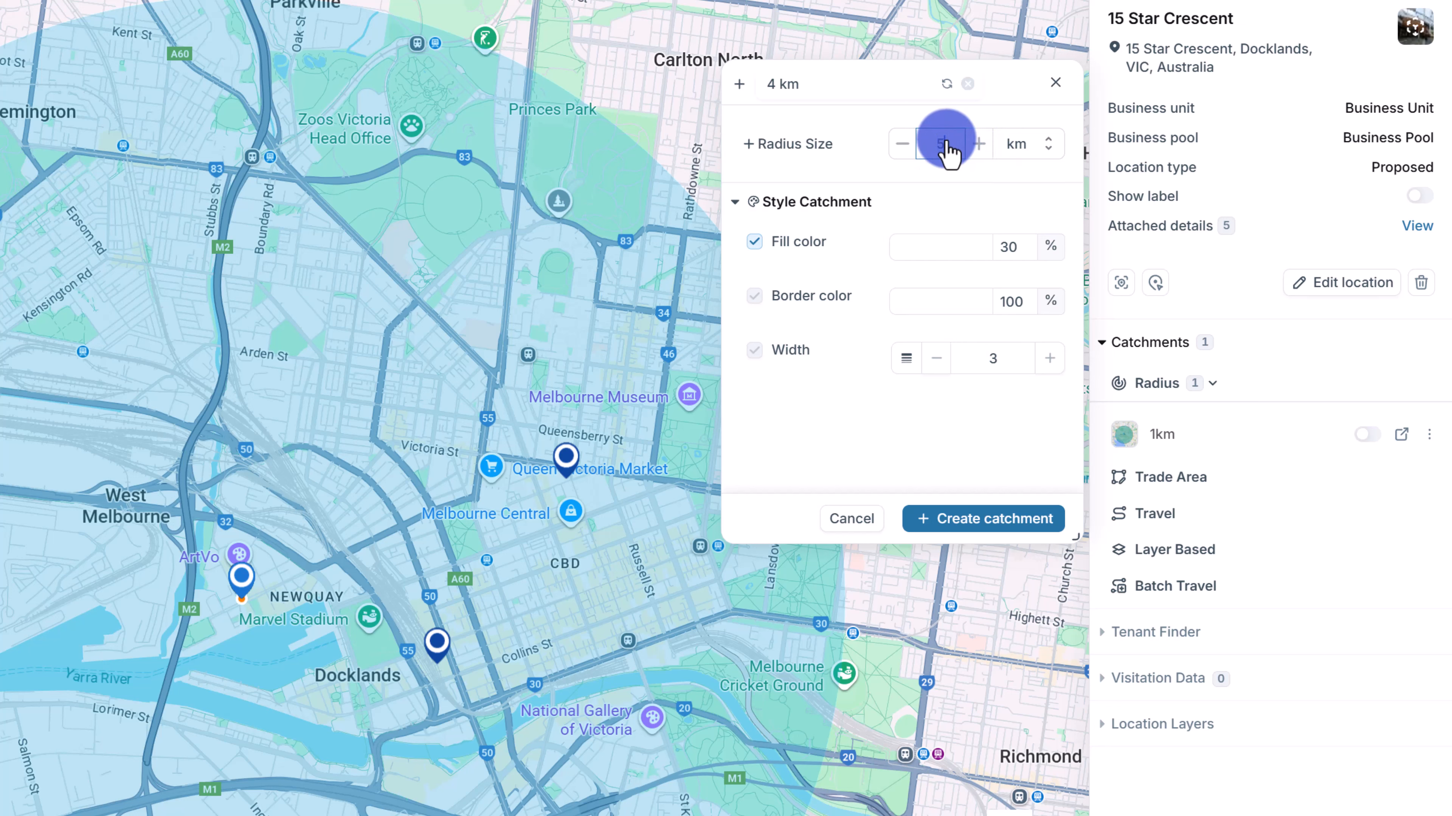
{"action": "left_click", "coordinate": [872, 86]}
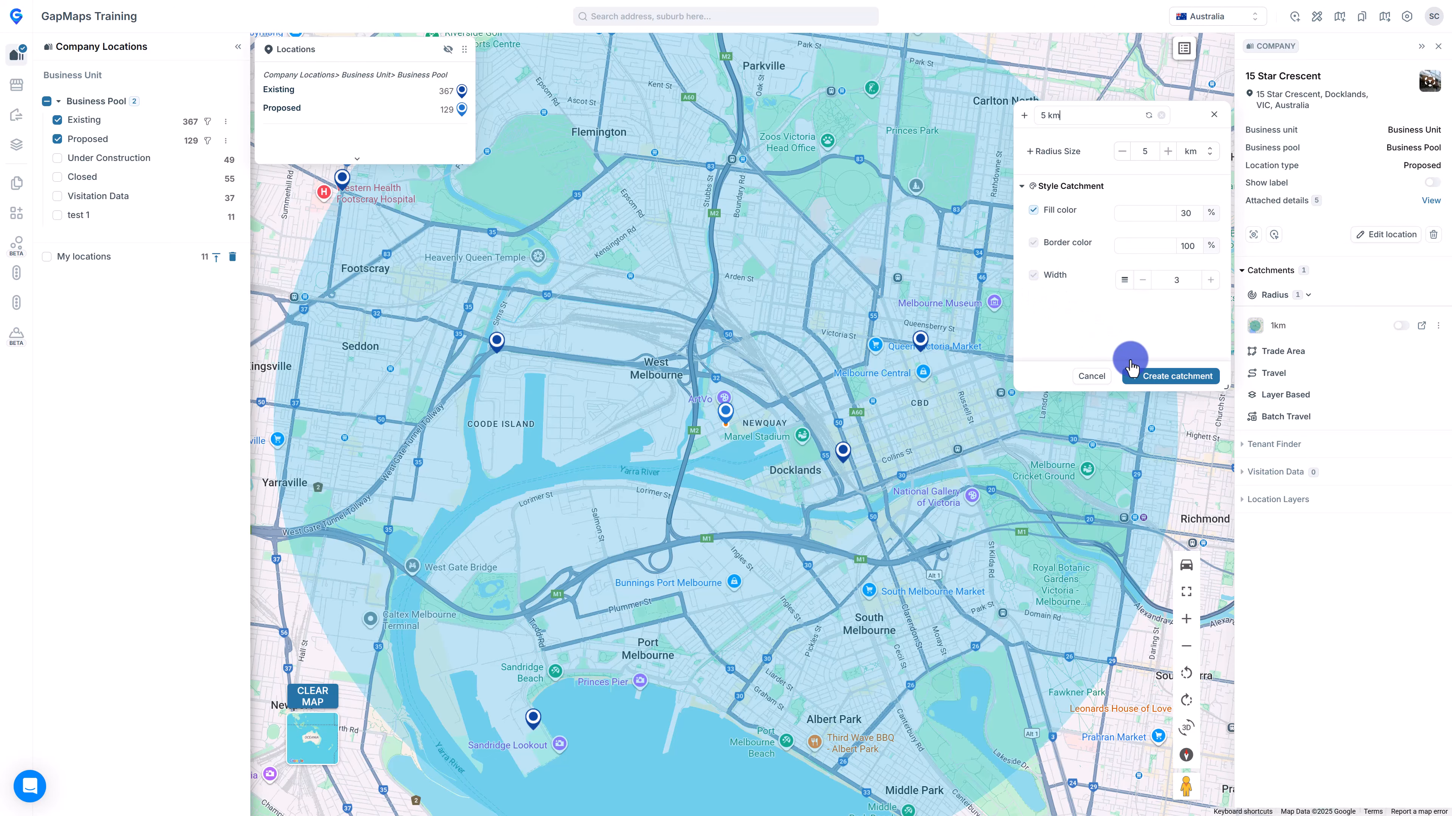
{"action": "left_click", "coordinate": [1140, 375]}
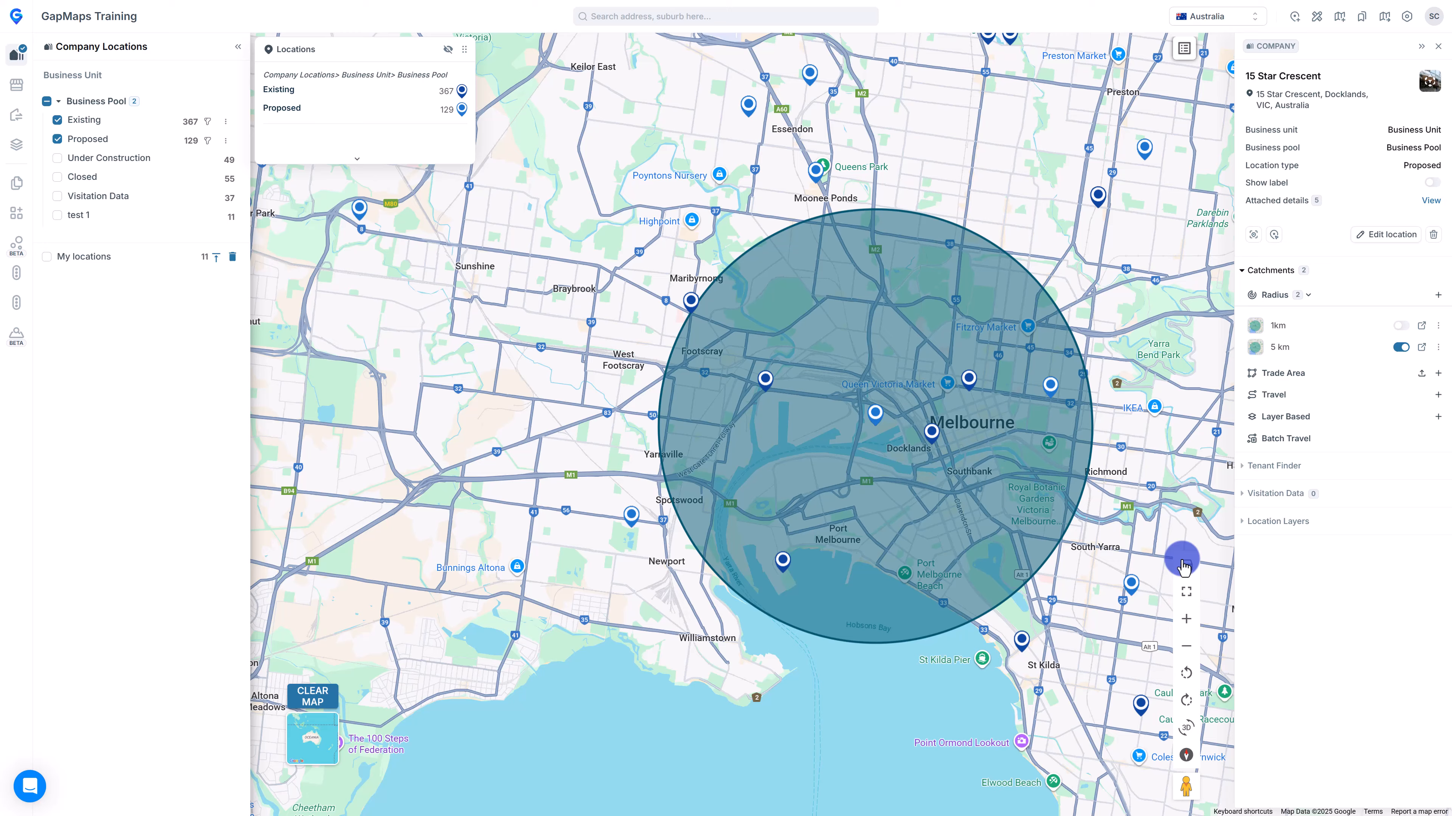
Hide the 5 km circle and trace a trade-area polygon over NewQuay and North Melbourne.
{"action": "left_click", "coordinate": [1400, 347]}
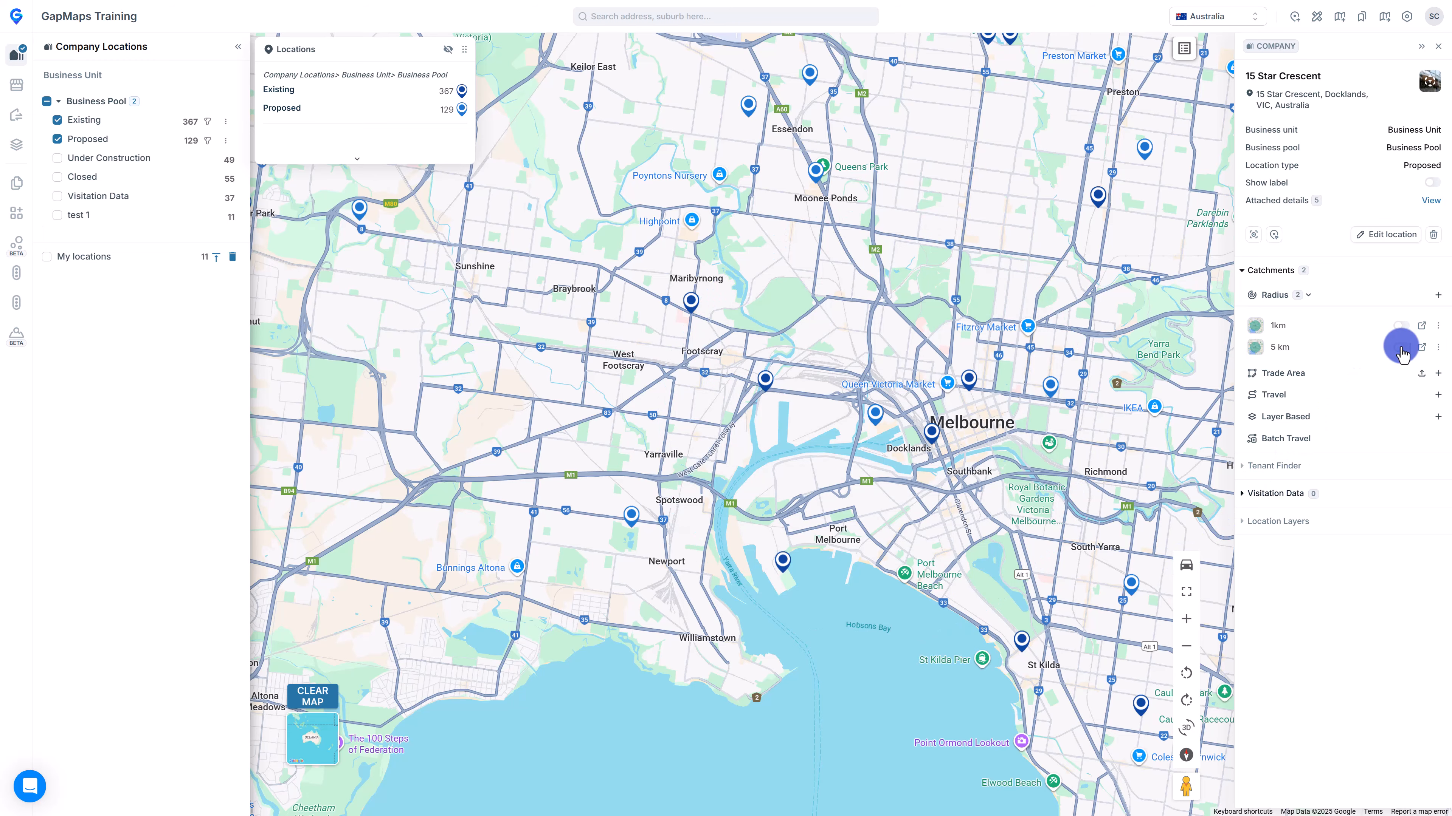
{"action": "left_click", "coordinate": [1438, 374]}
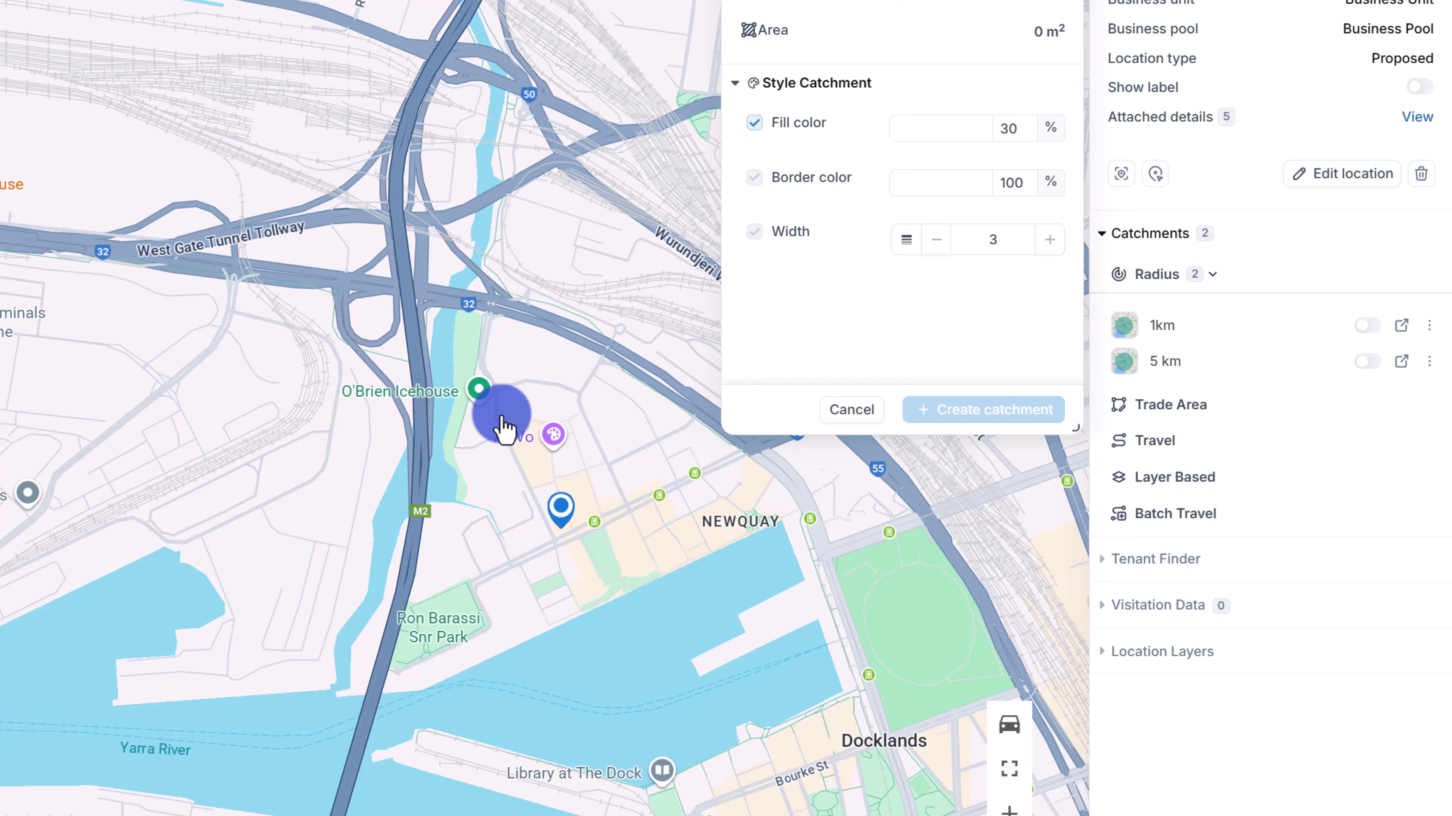
{"action": "left_click_drag", "start_coordinate": [503, 429], "coordinate": [297, 534]}
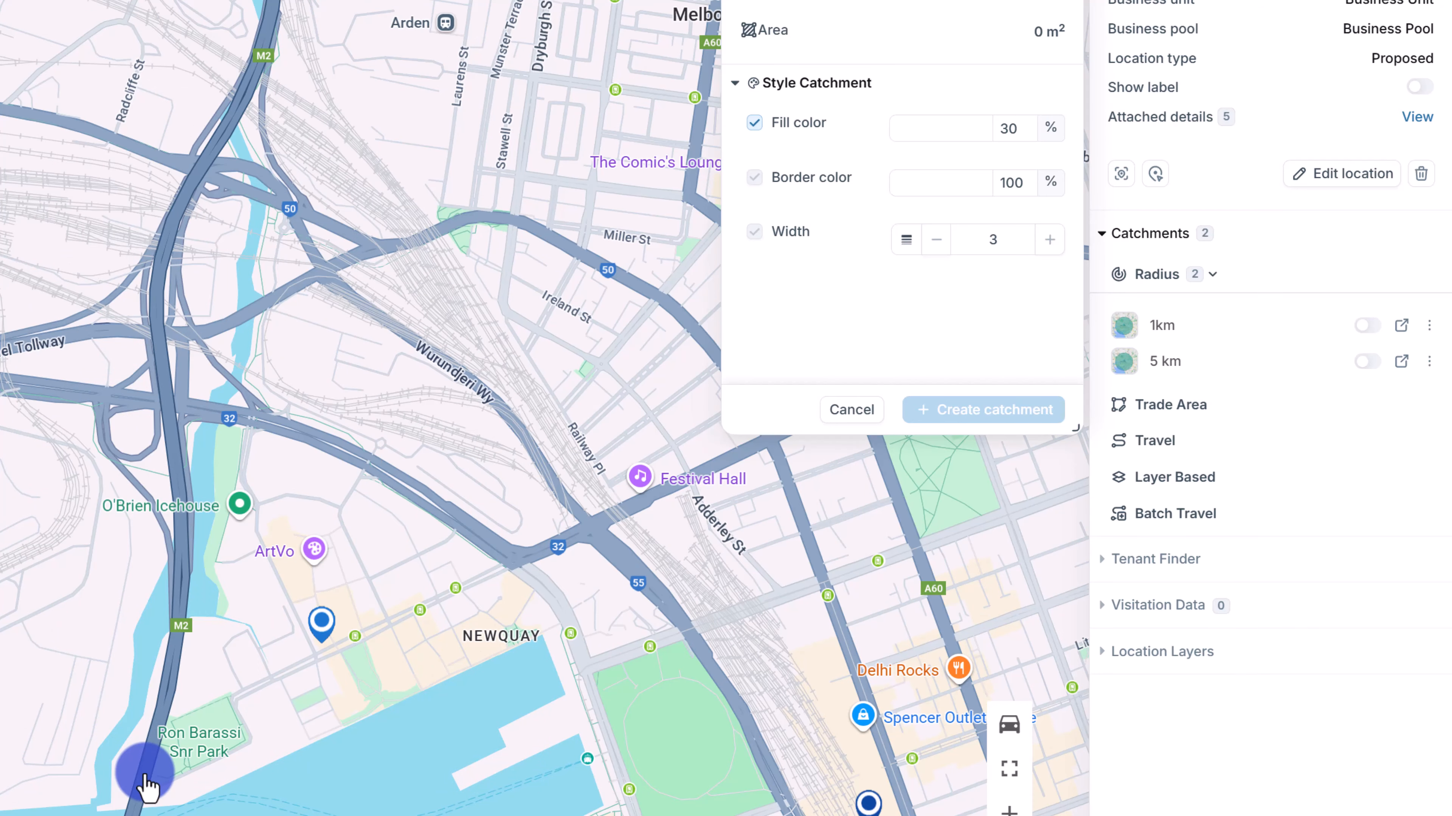
{"action": "left_click", "coordinate": [146, 801]}
{"action": "left_click", "coordinate": [208, 601]}
{"action": "left_click", "coordinate": [277, 585]}
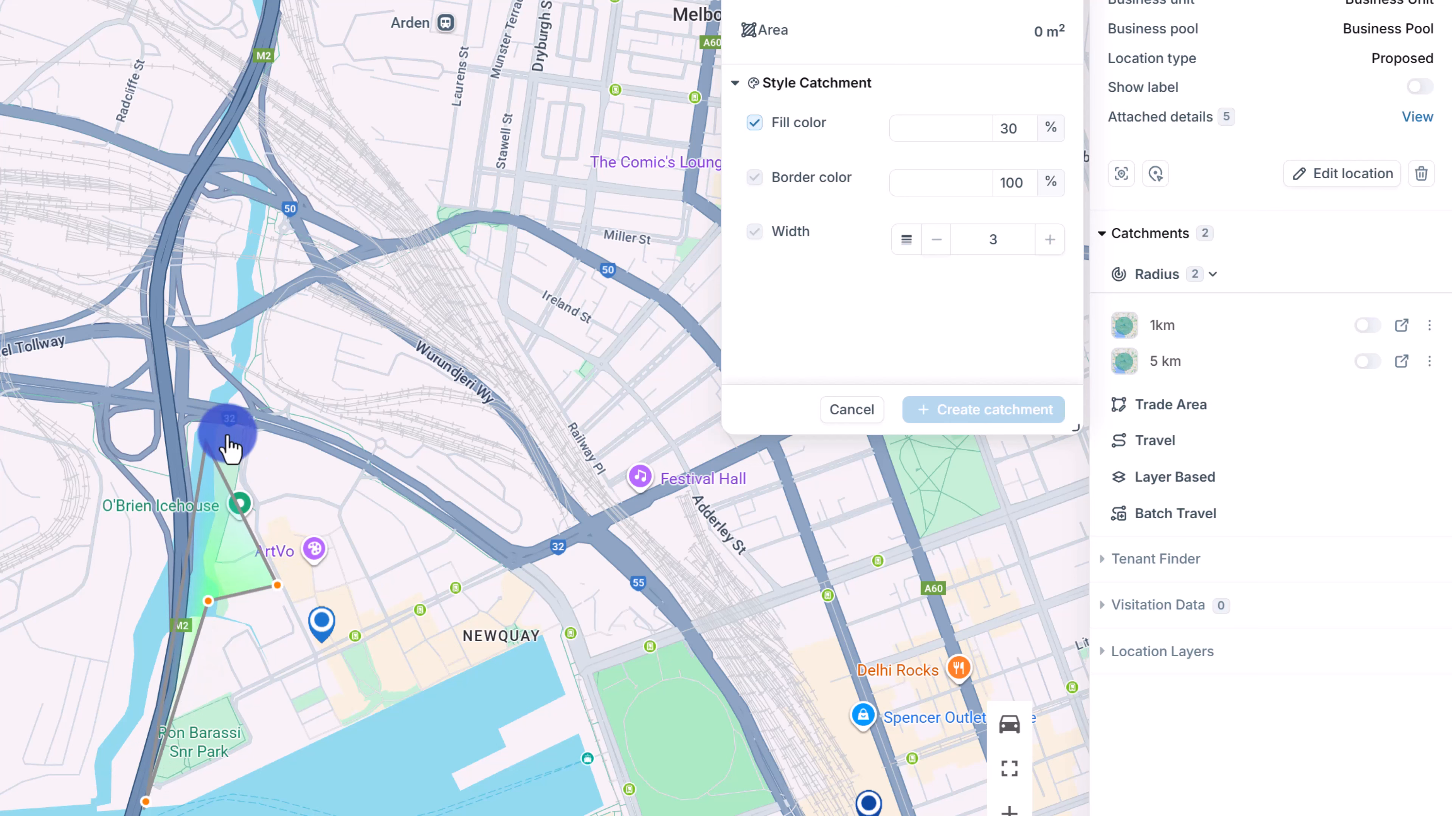
{"action": "left_click", "coordinate": [215, 398]}
{"action": "left_click", "coordinate": [262, 207]}
{"action": "left_click", "coordinate": [262, 9]}
{"action": "left_click", "coordinate": [634, 323]}
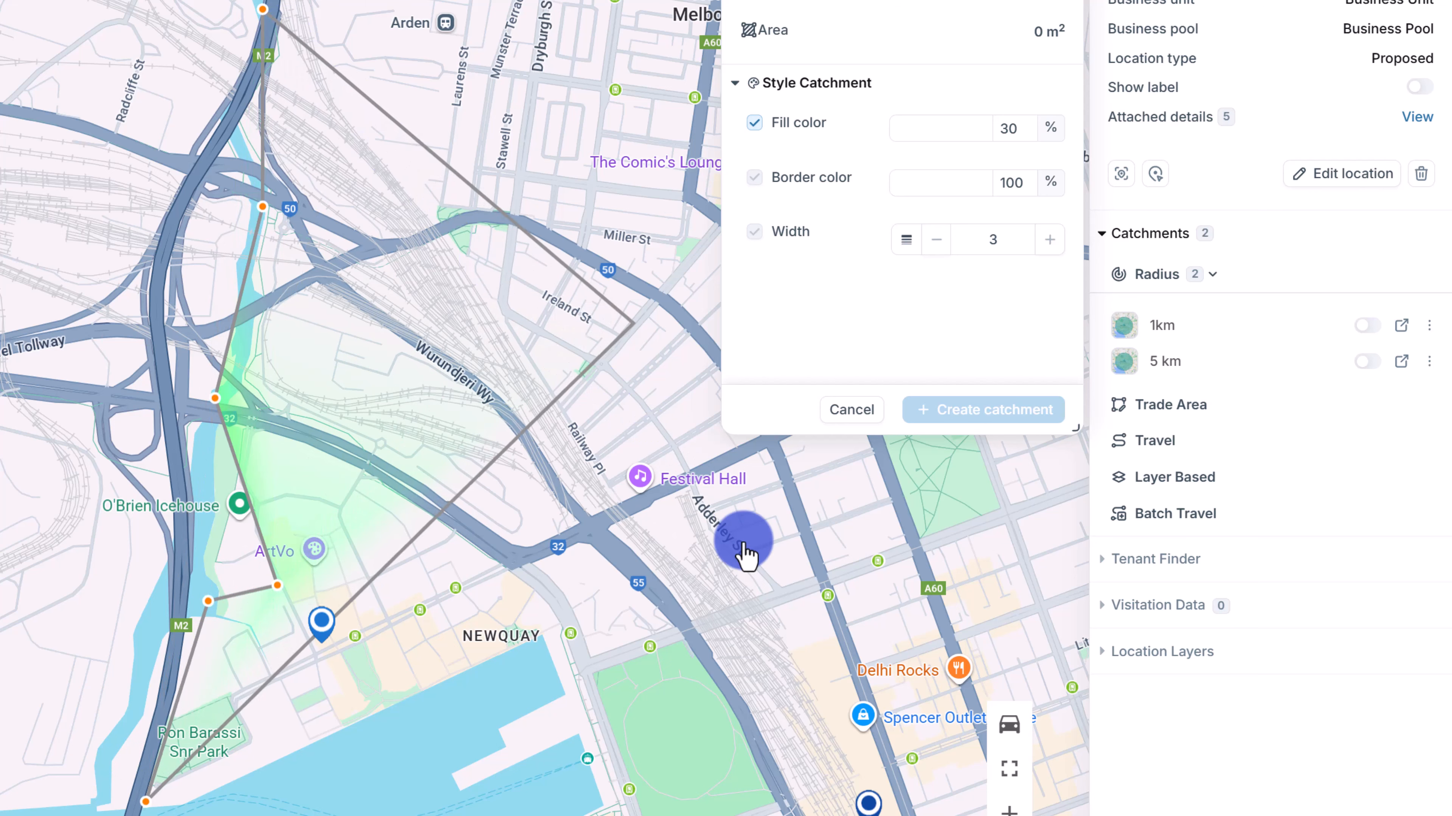
{"action": "left_click", "coordinate": [742, 540]}
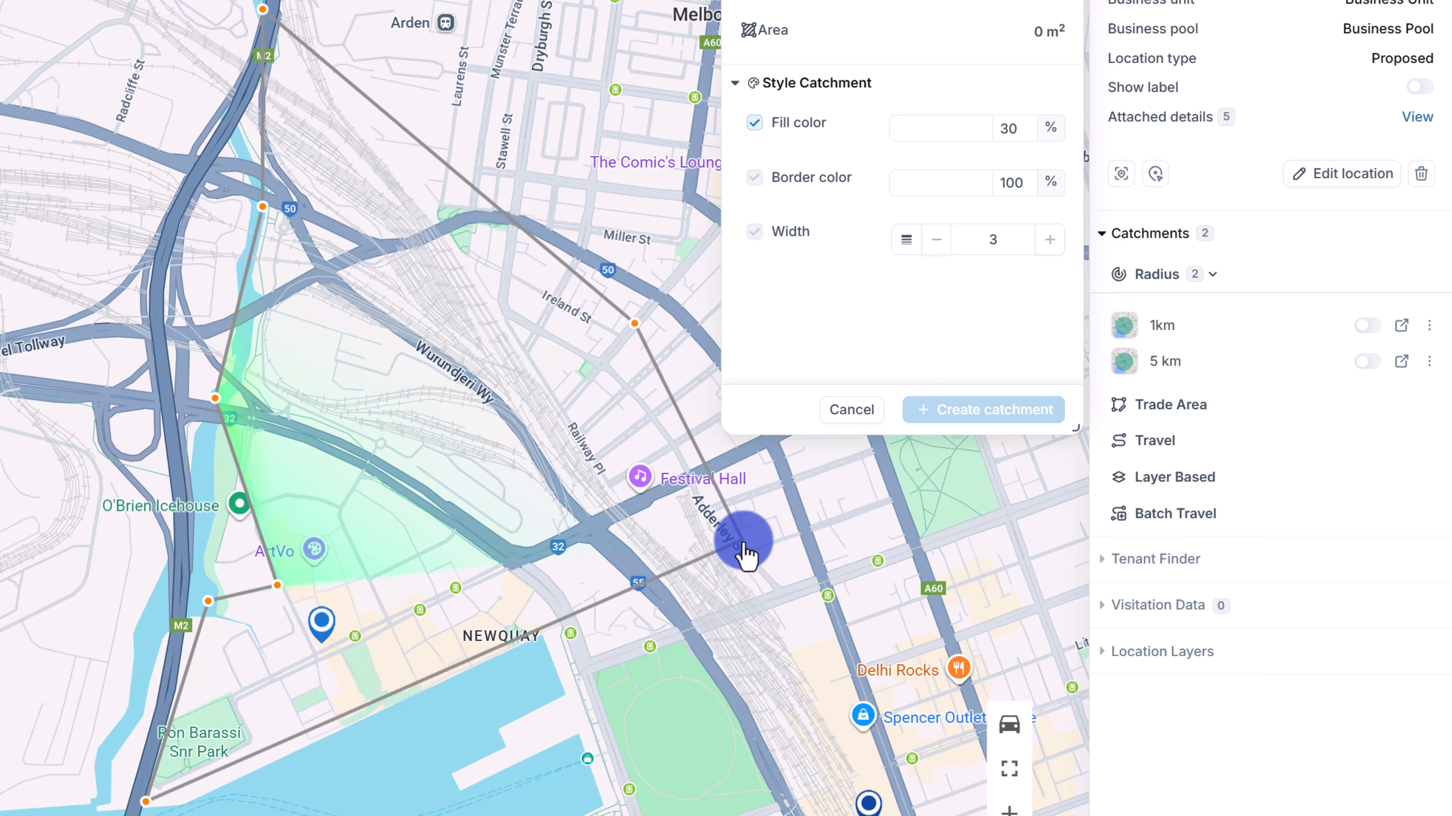
{"action": "double_click", "coordinate": [429, 689]}
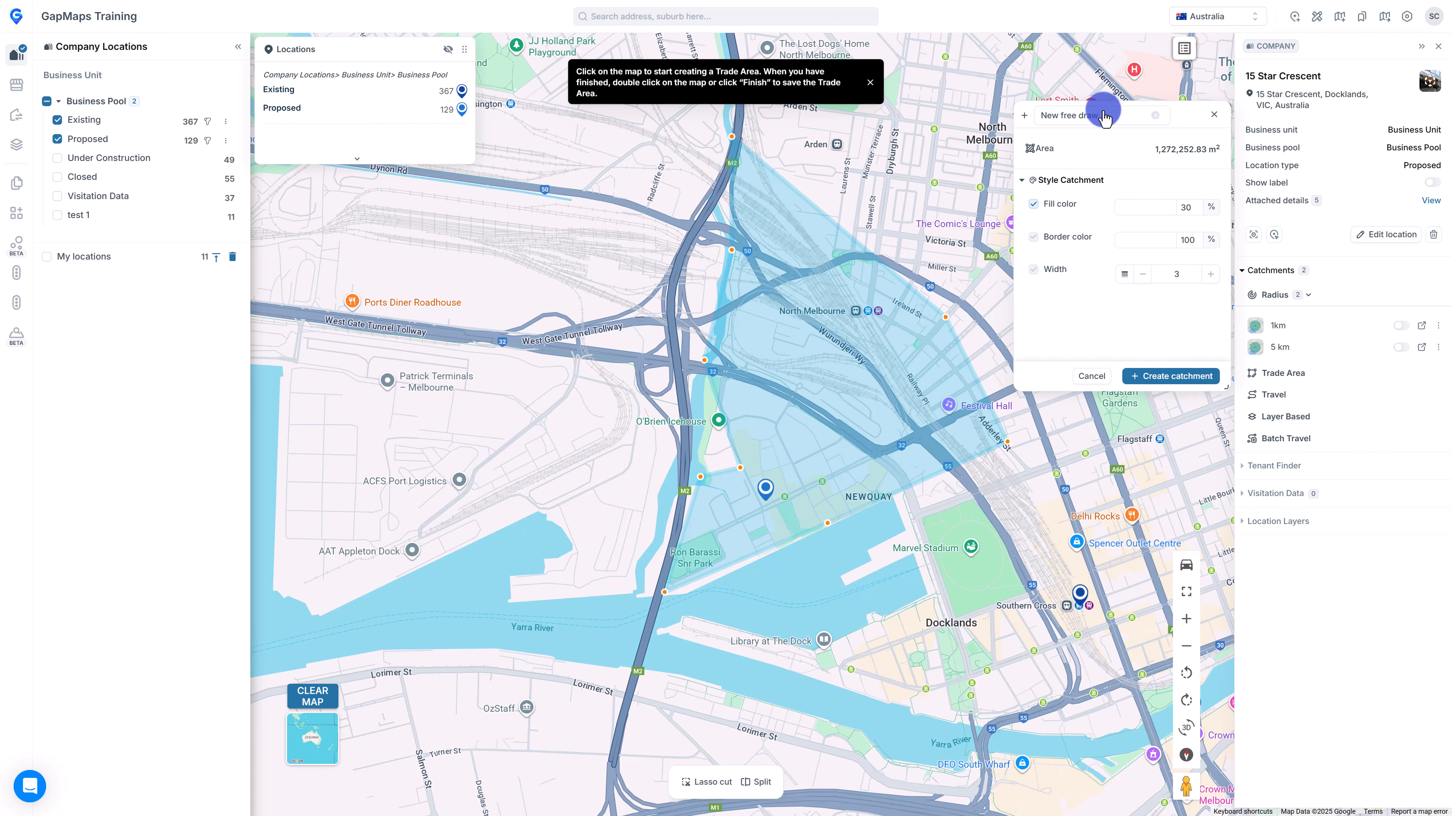
Name the trade area 'Freeform' and create the catchment.
{"action": "left_click", "coordinate": [1106, 118]}
{"action": "type", "text": "Freeform"}
{"action": "left_click", "coordinate": [1171, 382]}
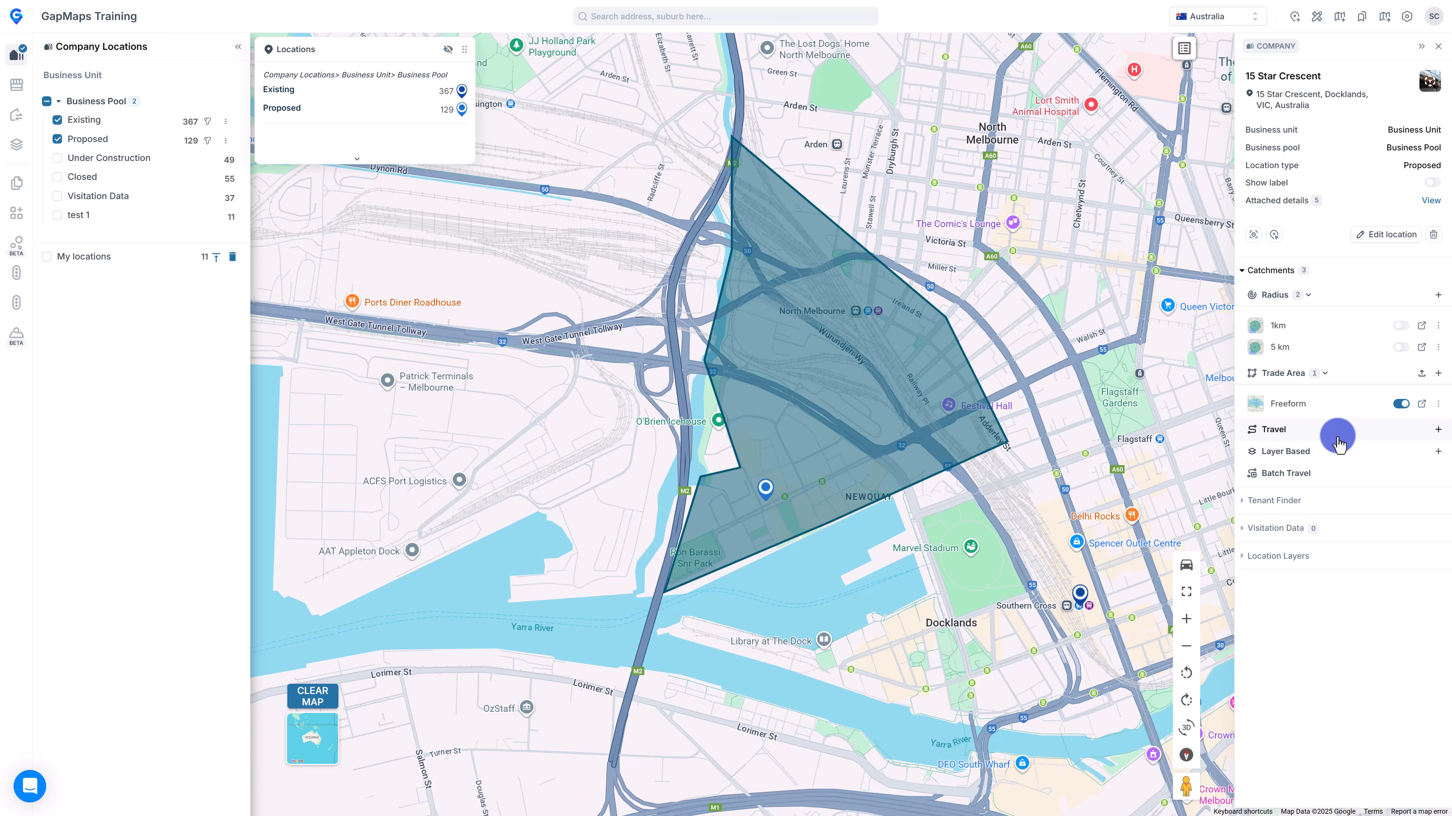
Create a 10-minute drive-time catchment for Thursday at 6:00 PM.
{"action": "left_click", "coordinate": [1438, 430]}
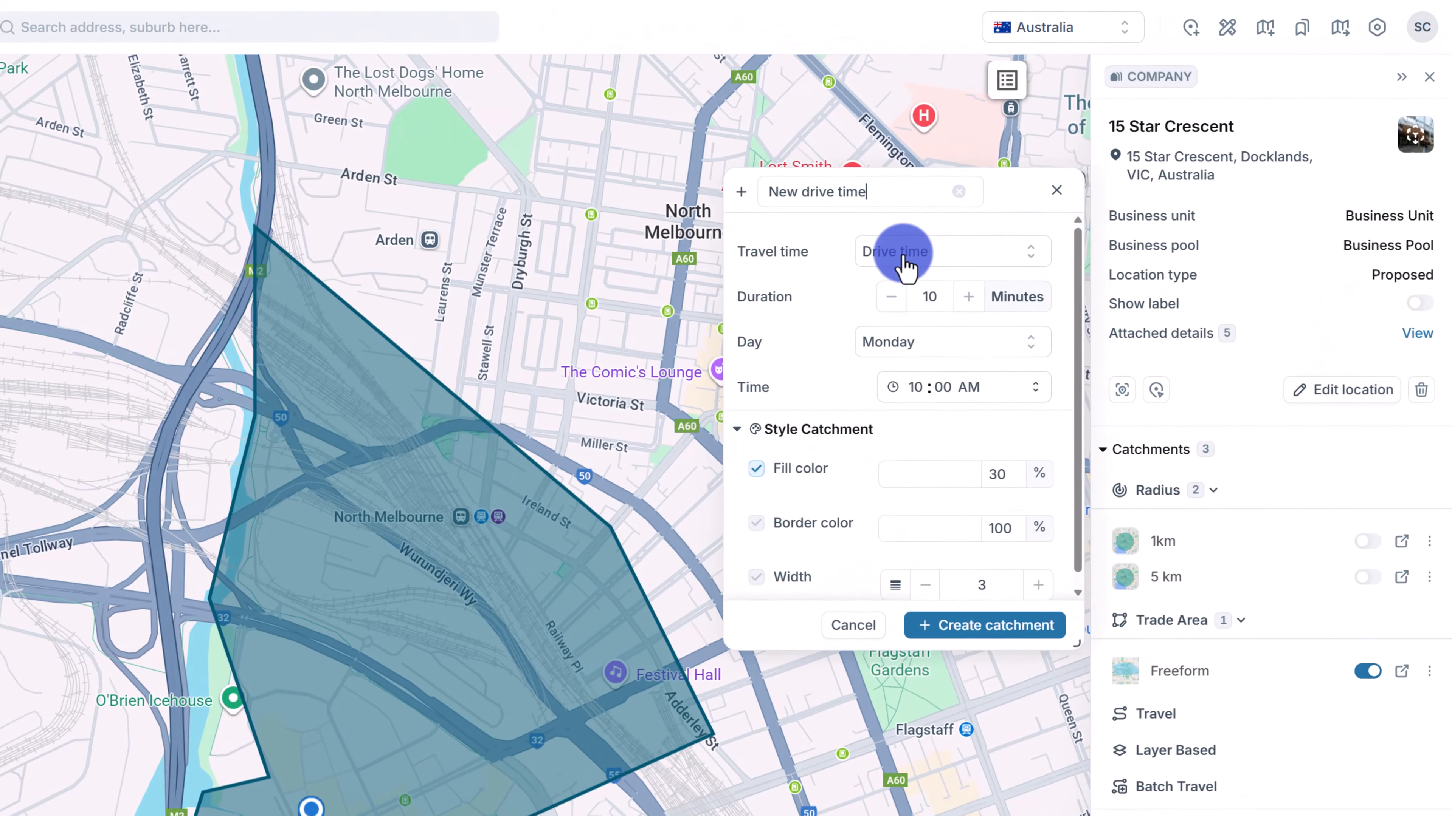
{"action": "left_click", "coordinate": [1120, 154]}
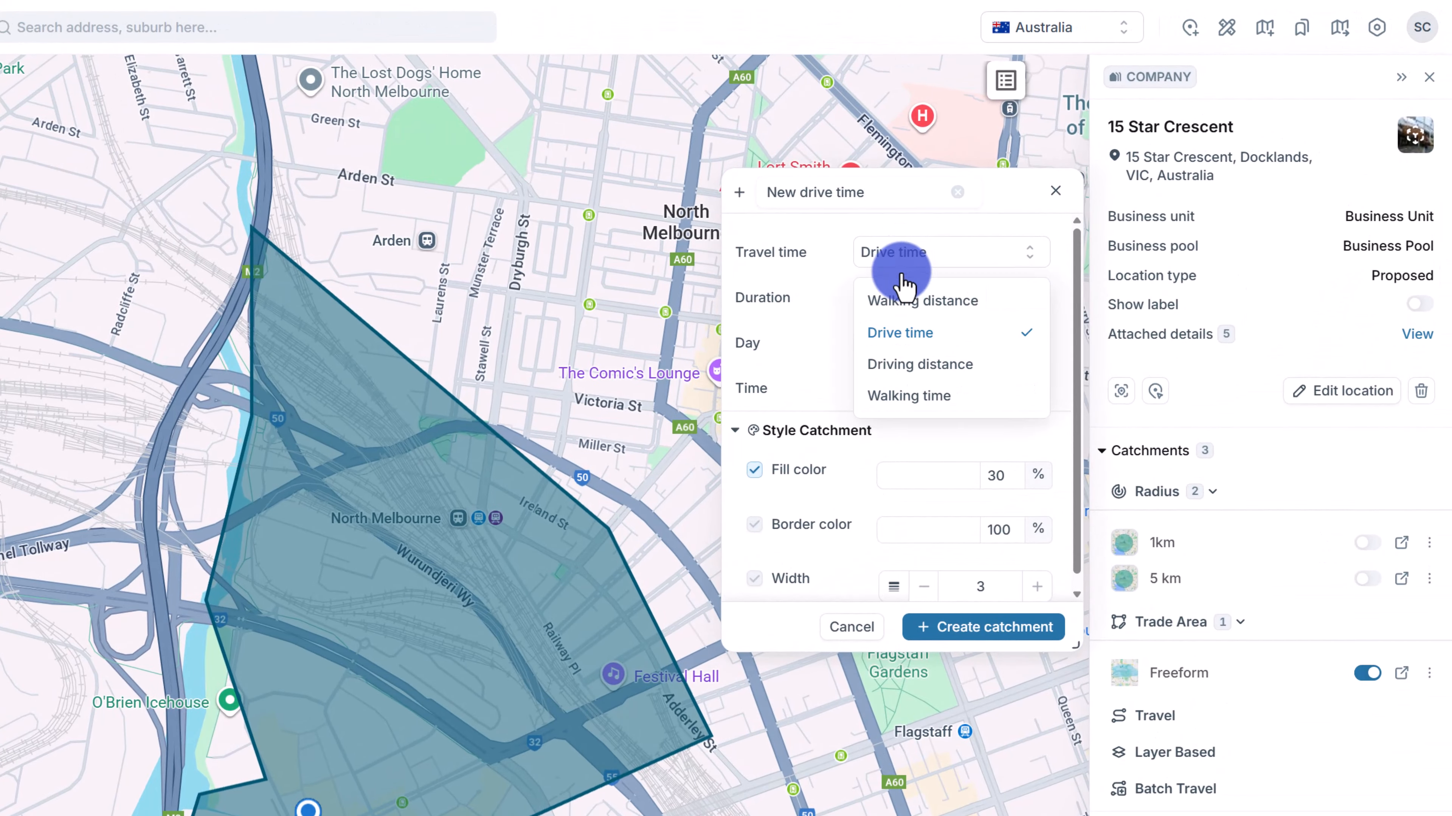
{"action": "left_click", "coordinate": [901, 337]}
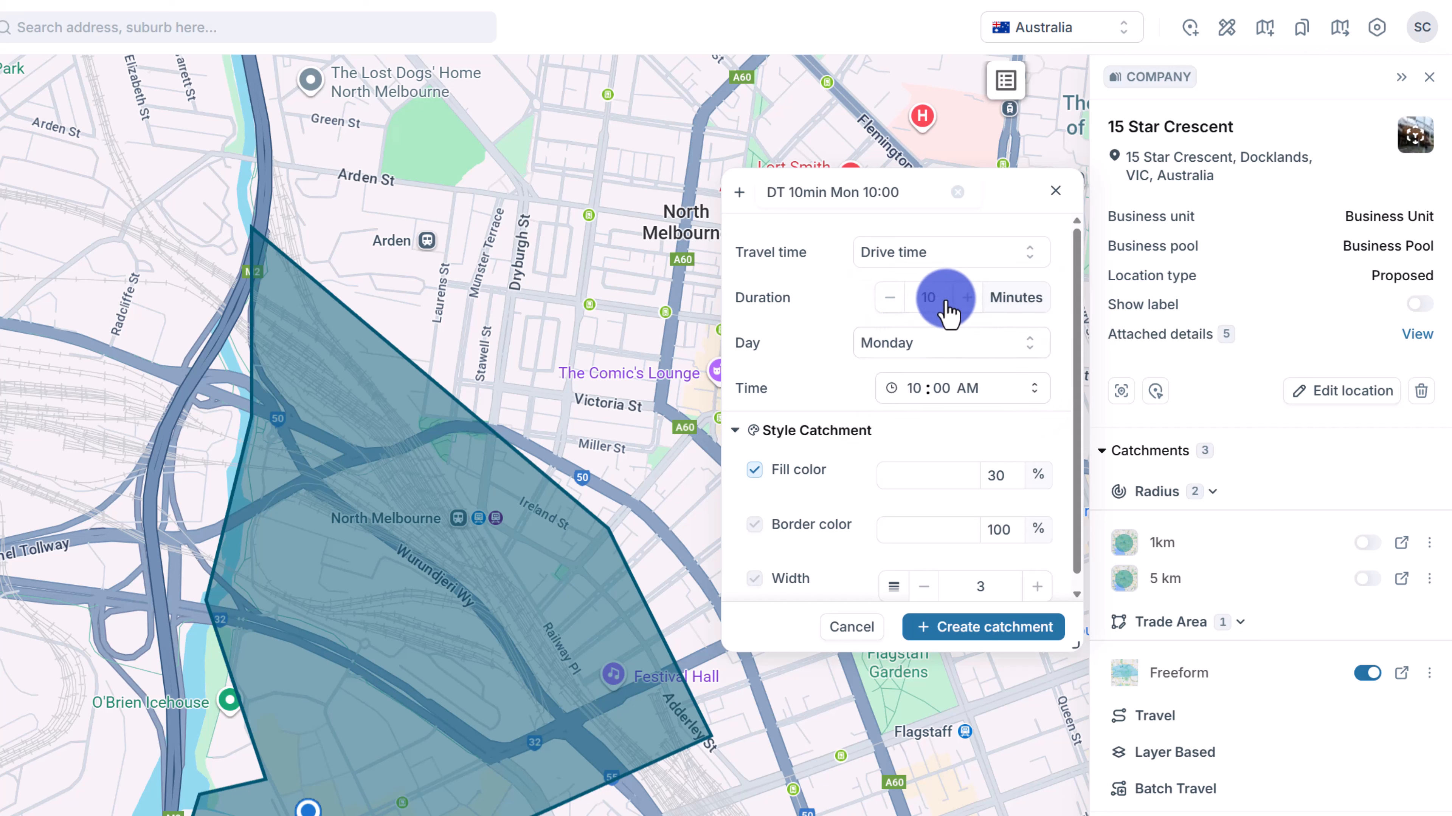
{"action": "left_click", "coordinate": [959, 342]}
{"action": "left_click", "coordinate": [910, 486]}
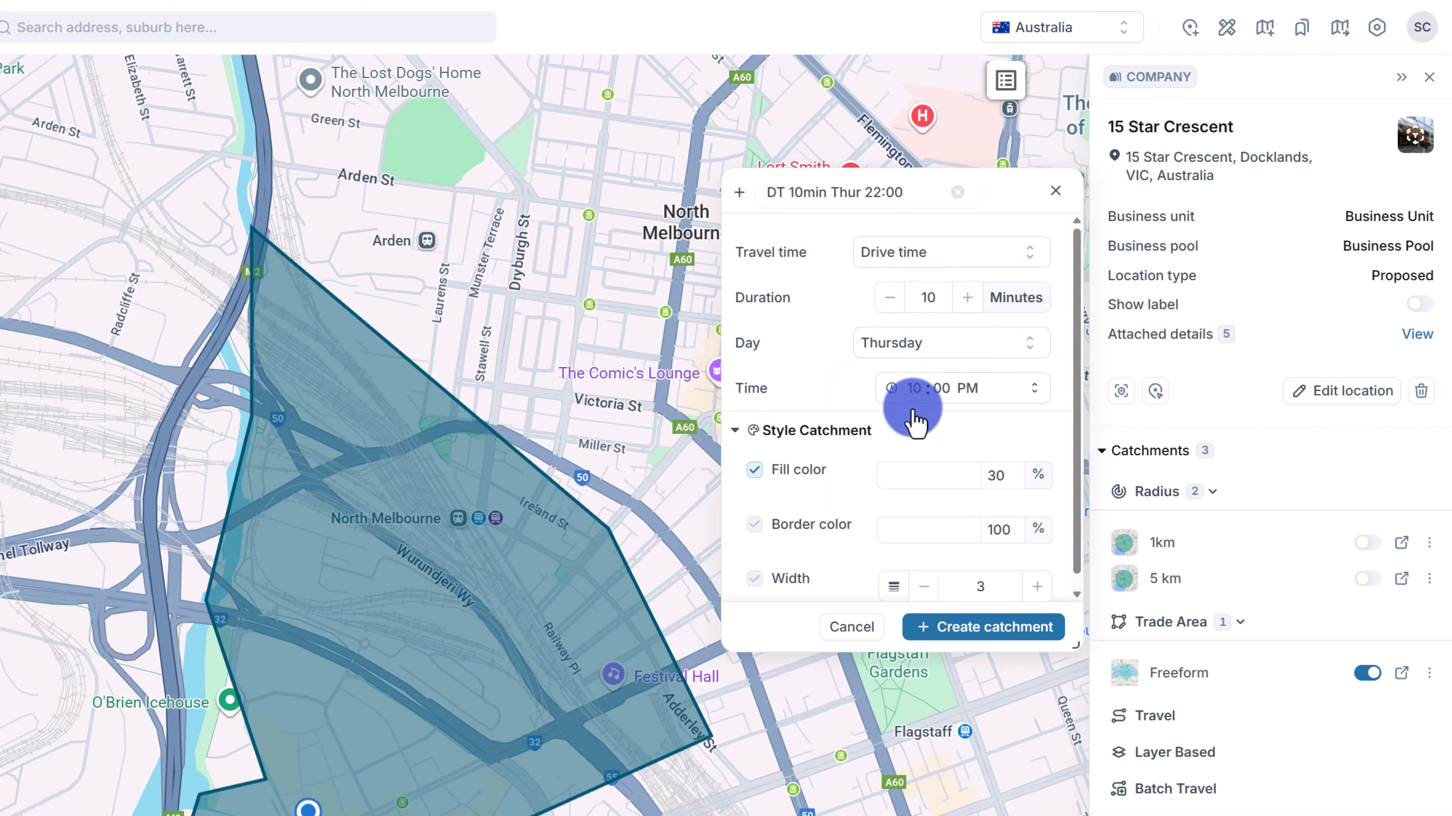
{"action": "left_click", "coordinate": [911, 392]}
{"action": "left_click", "coordinate": [895, 521]}
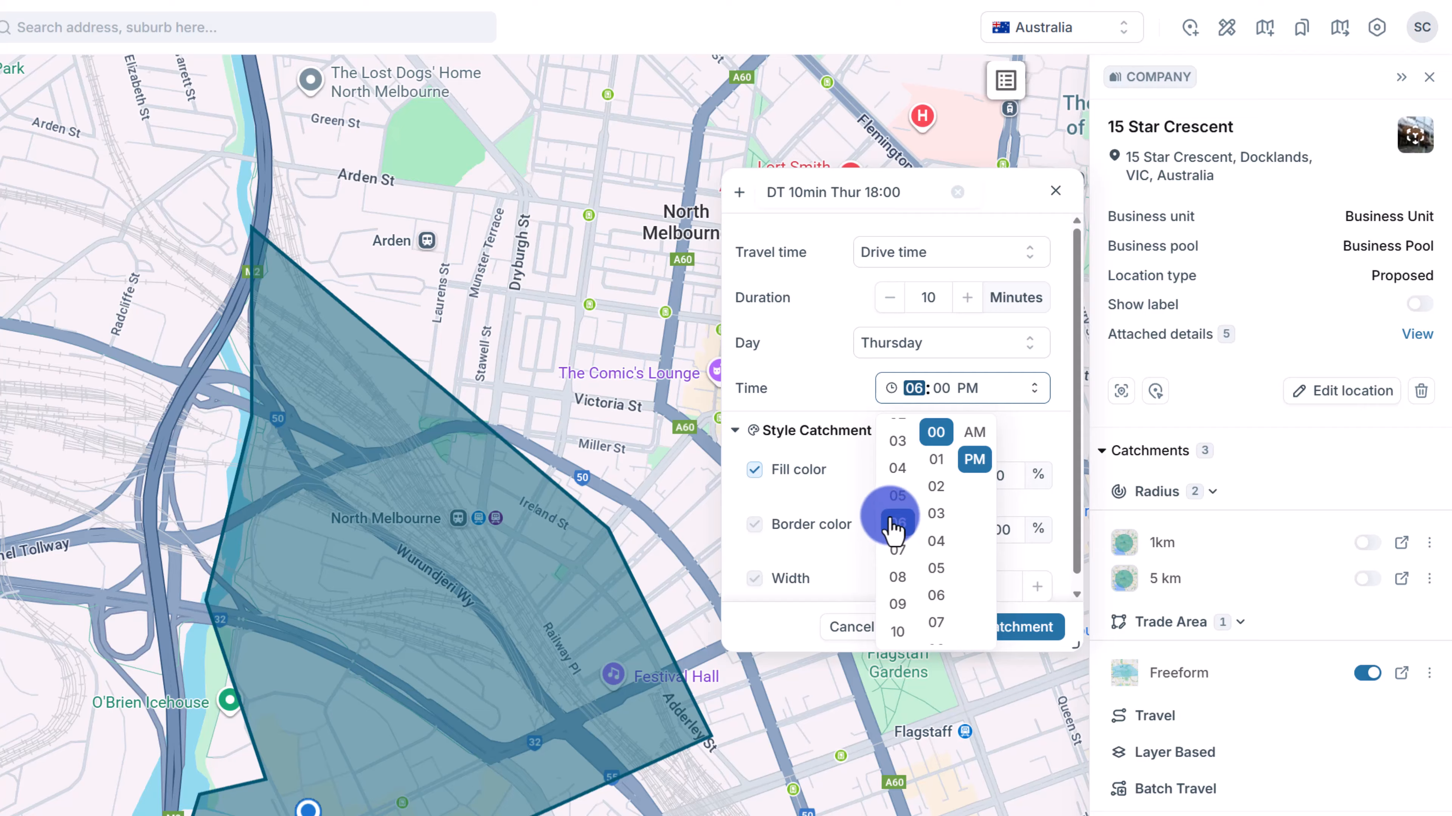
{"action": "left_click", "coordinate": [812, 357]}
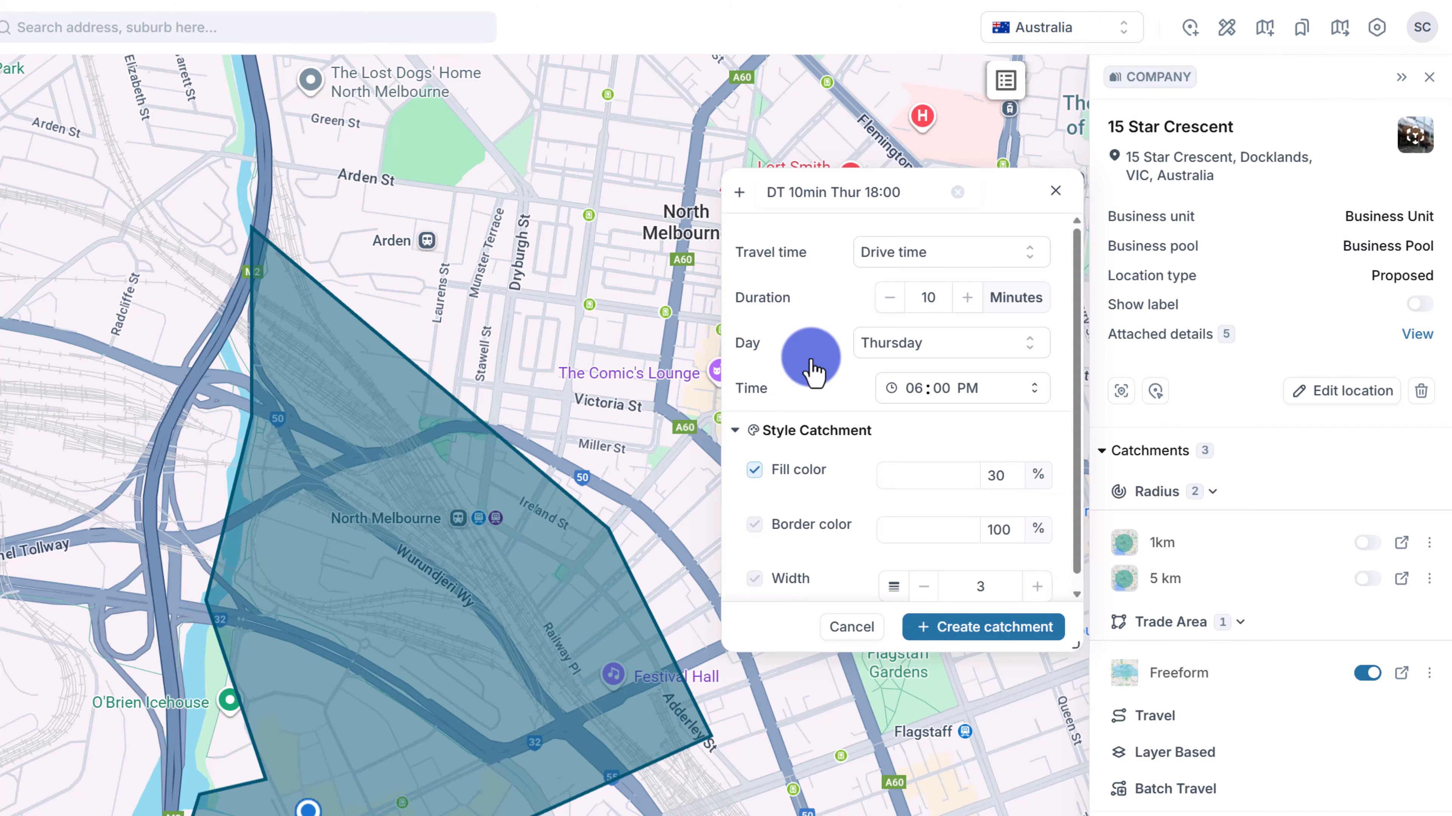
{"action": "left_click", "coordinate": [957, 627]}
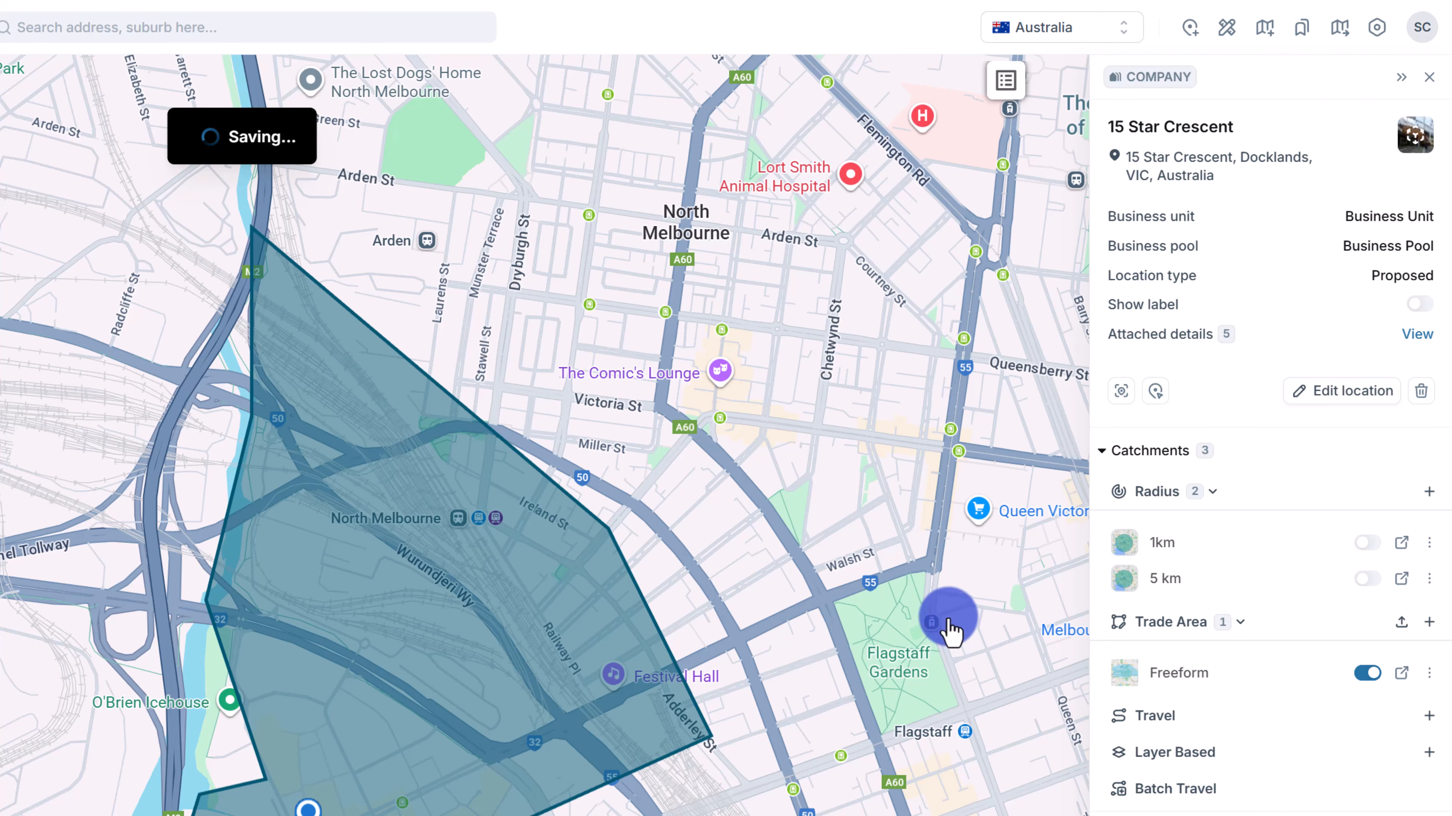
Hide the Freeform and DT 10min Thur 18:00 catchments from the map.
{"action": "scroll", "coordinate": [949, 619], "scroll_direction": "down", "scroll_amount": 3}
{"action": "left_click_drag", "start_coordinate": [949, 619], "coordinate": [761, 735]}
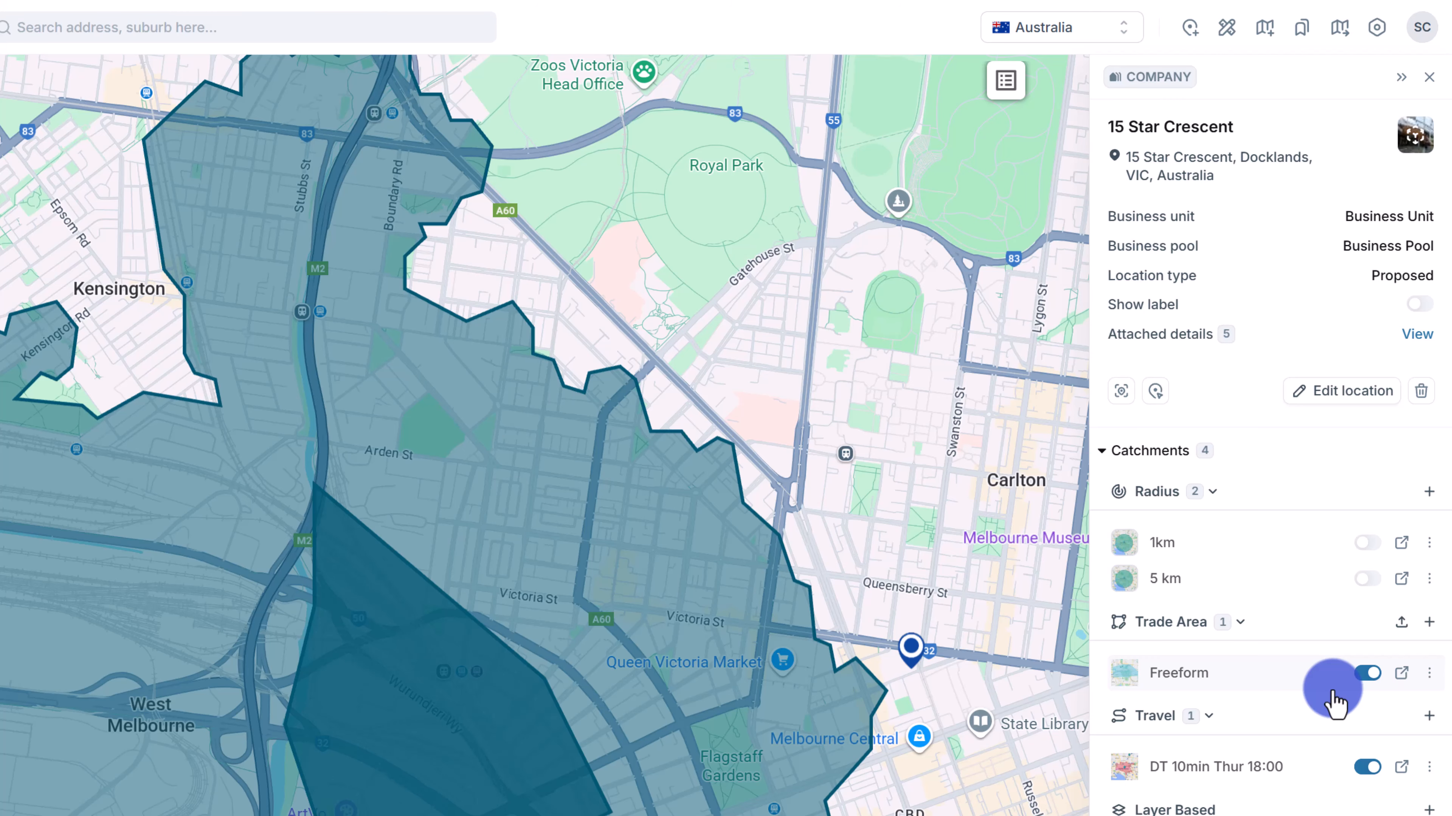
{"action": "left_click", "coordinate": [1367, 673]}
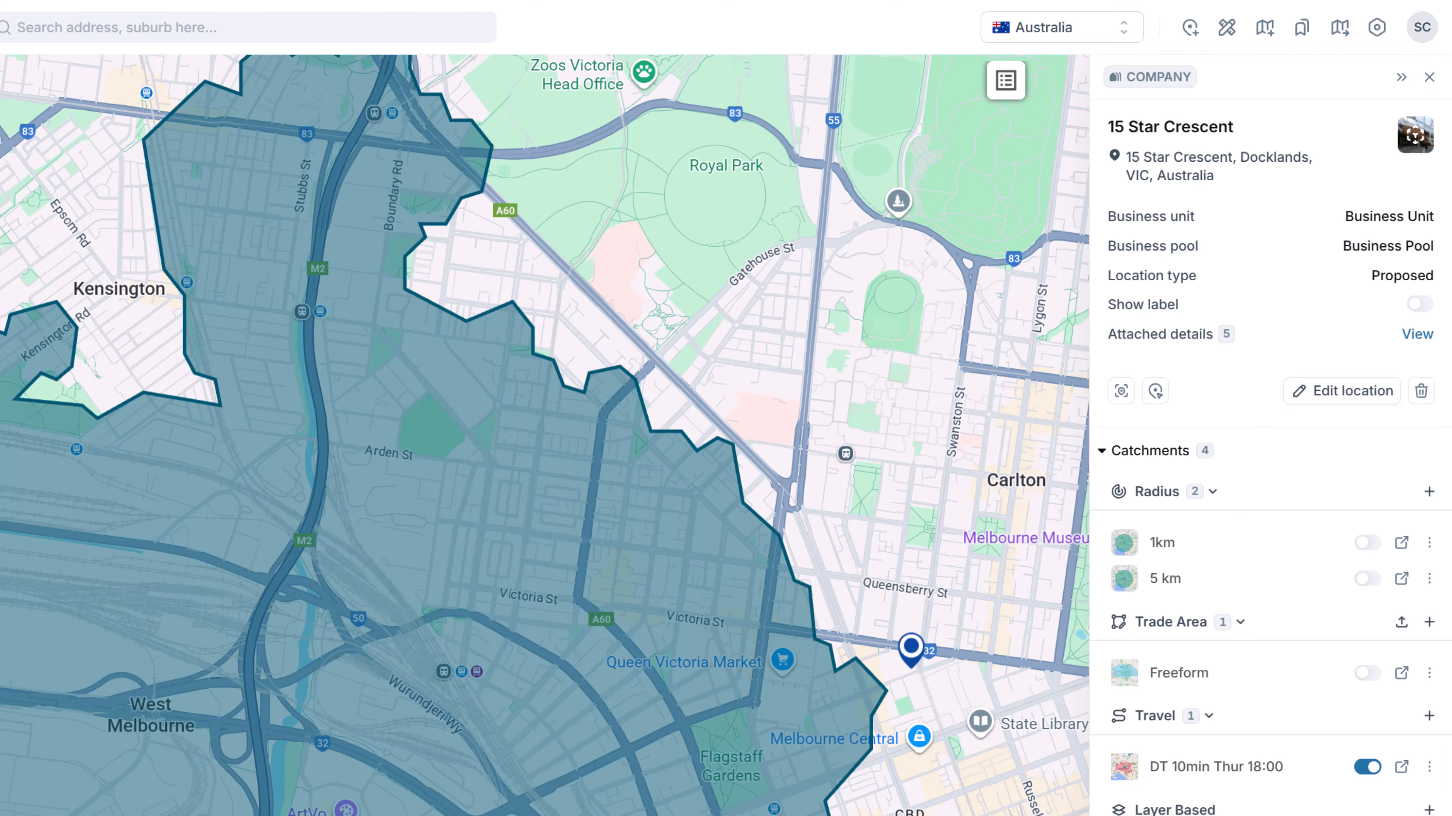
{"action": "scroll", "coordinate": [651, 733], "scroll_direction": "down", "scroll_amount": 3}
{"action": "left_click_drag", "start_coordinate": [650, 734], "coordinate": [555, 719]}
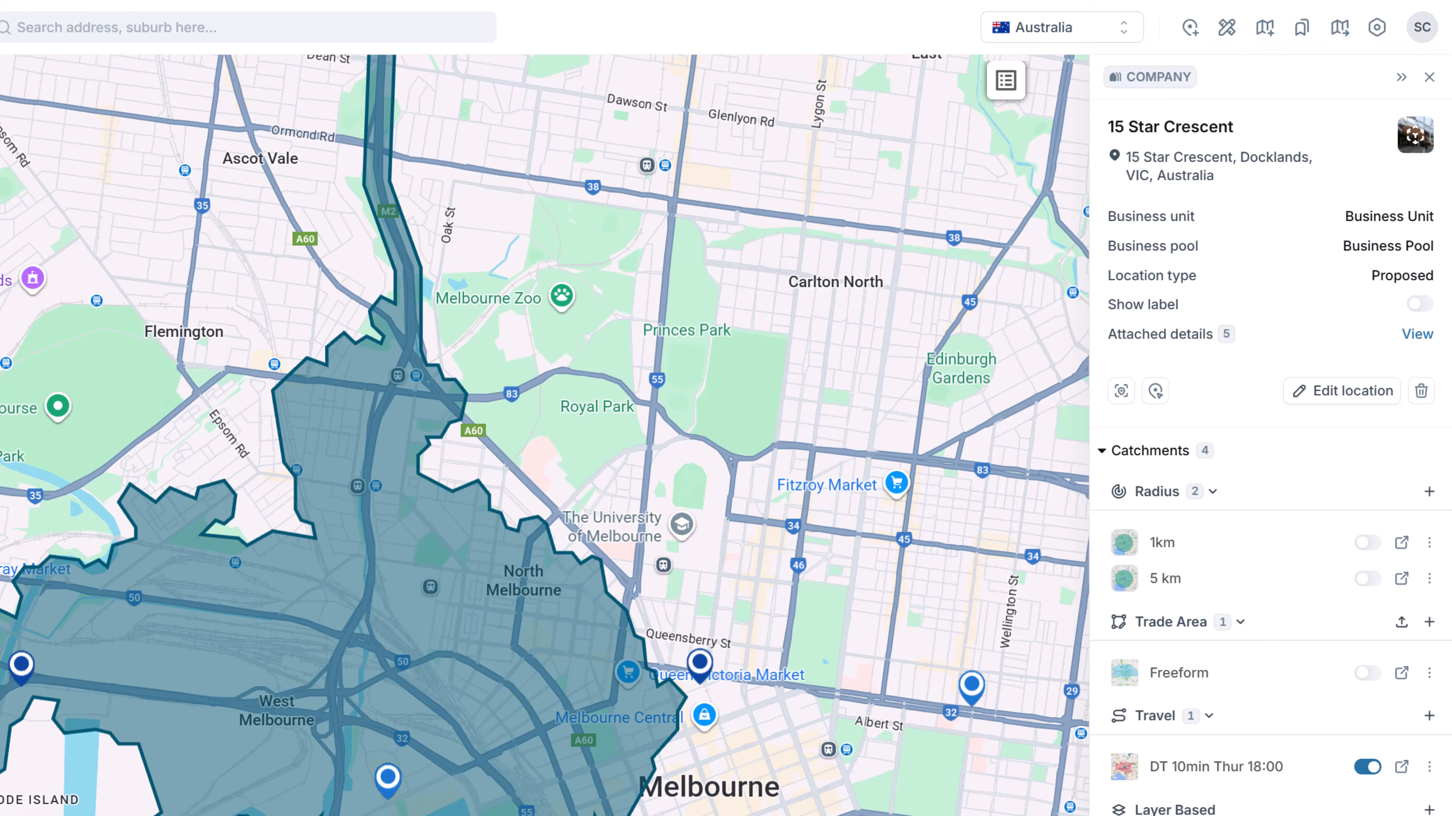
{"action": "left_click", "coordinate": [1369, 768]}
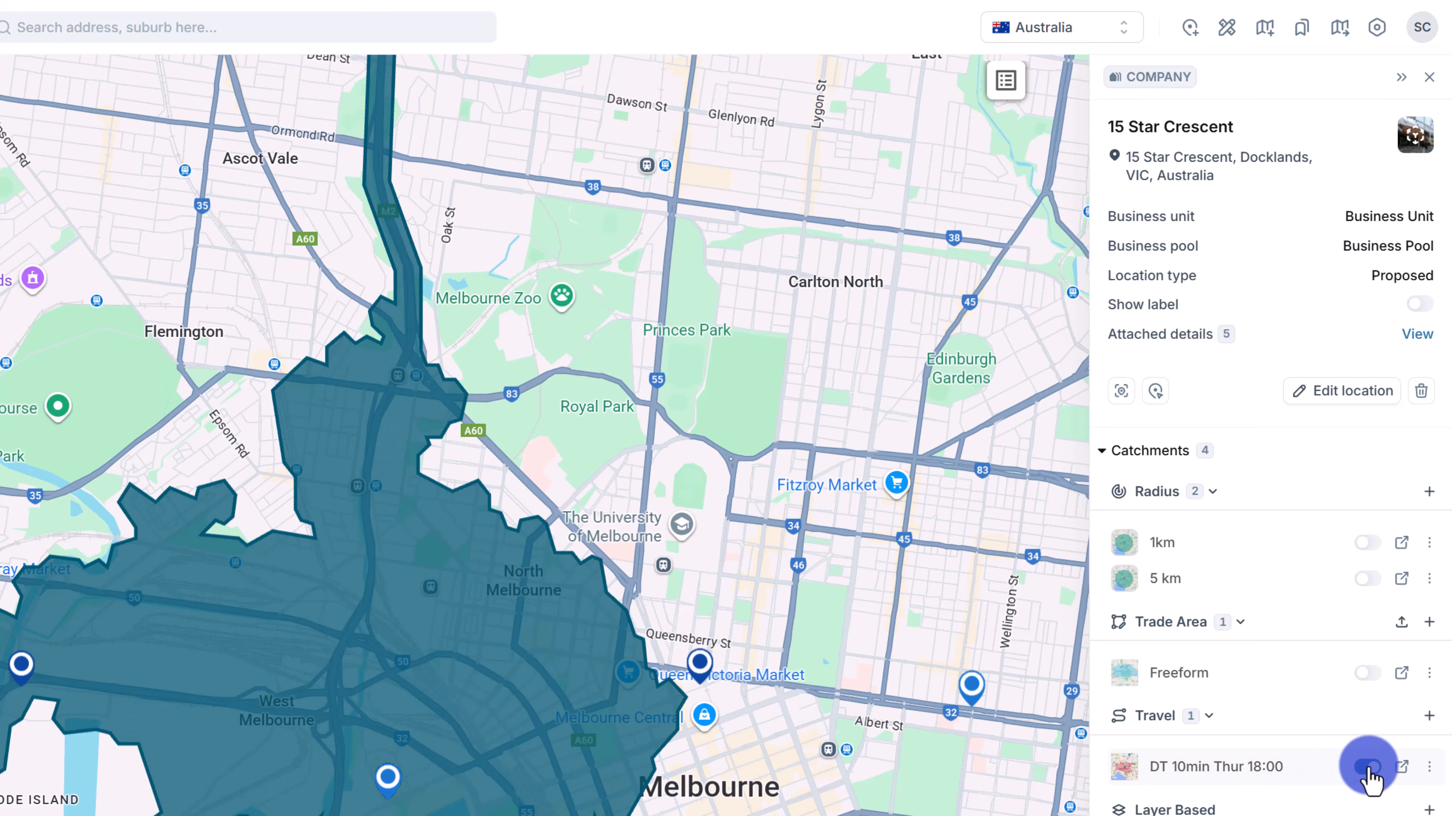
{"action": "left_click", "coordinate": [1369, 767]}
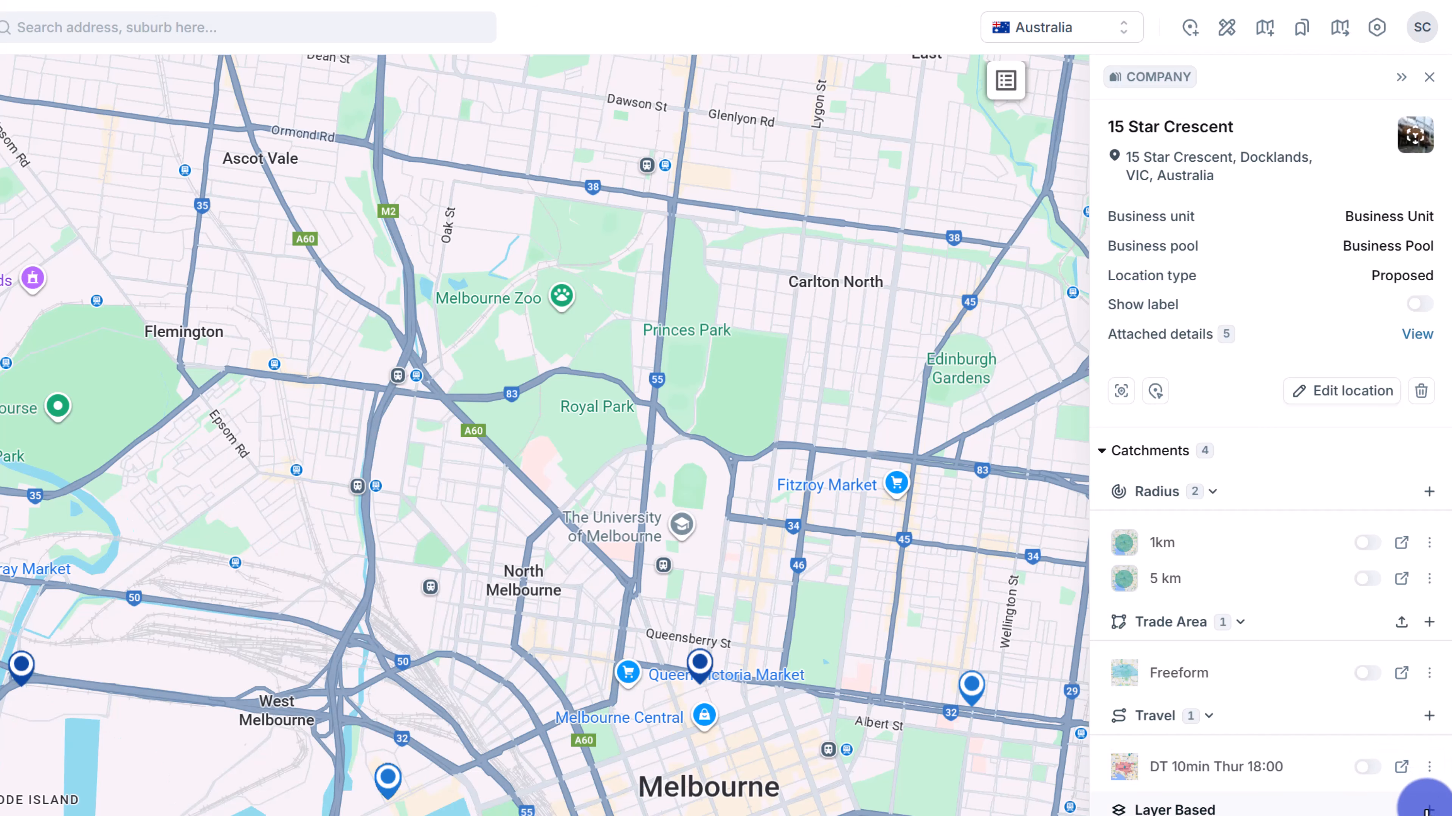
Start a layer-based catchment using 2021 census Suburb And Locality 2021 areas.
{"action": "scroll", "coordinate": [1426, 807], "scroll_direction": "down", "scroll_amount": 4}
{"action": "left_click", "coordinate": [1427, 595]}
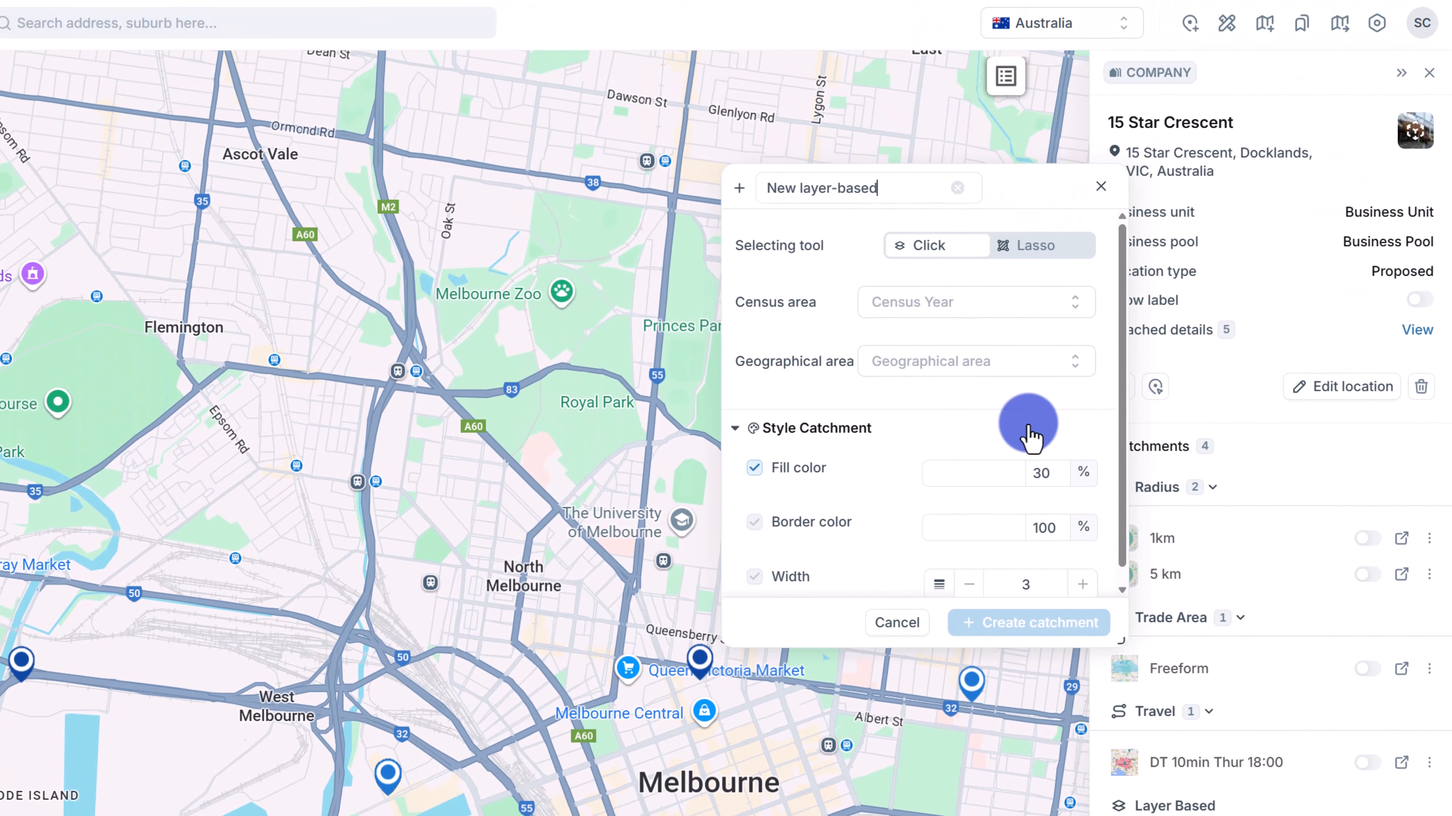
{"action": "left_click", "coordinate": [898, 297]}
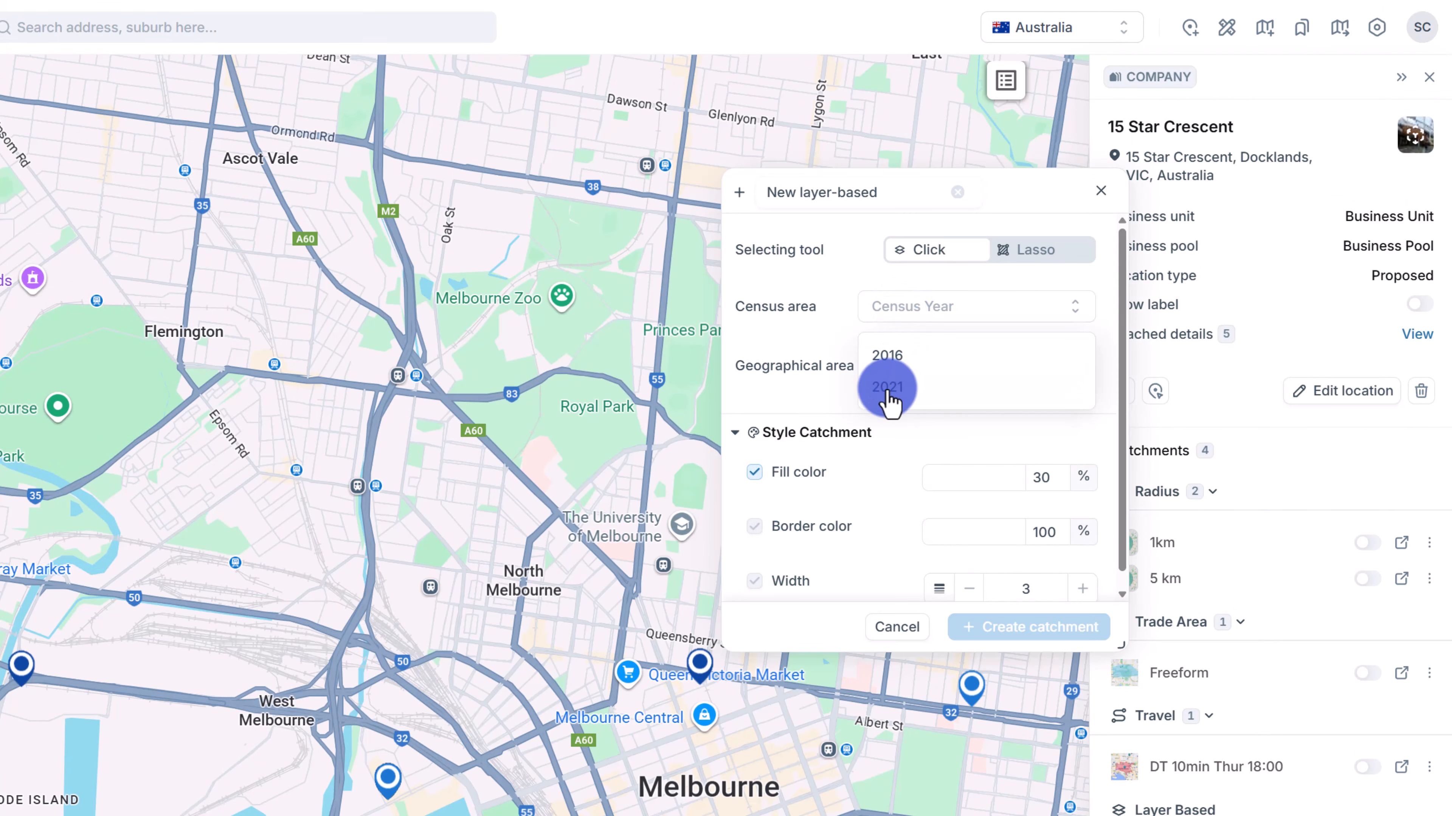
{"action": "left_click", "coordinate": [891, 378]}
{"action": "left_click", "coordinate": [964, 378]}
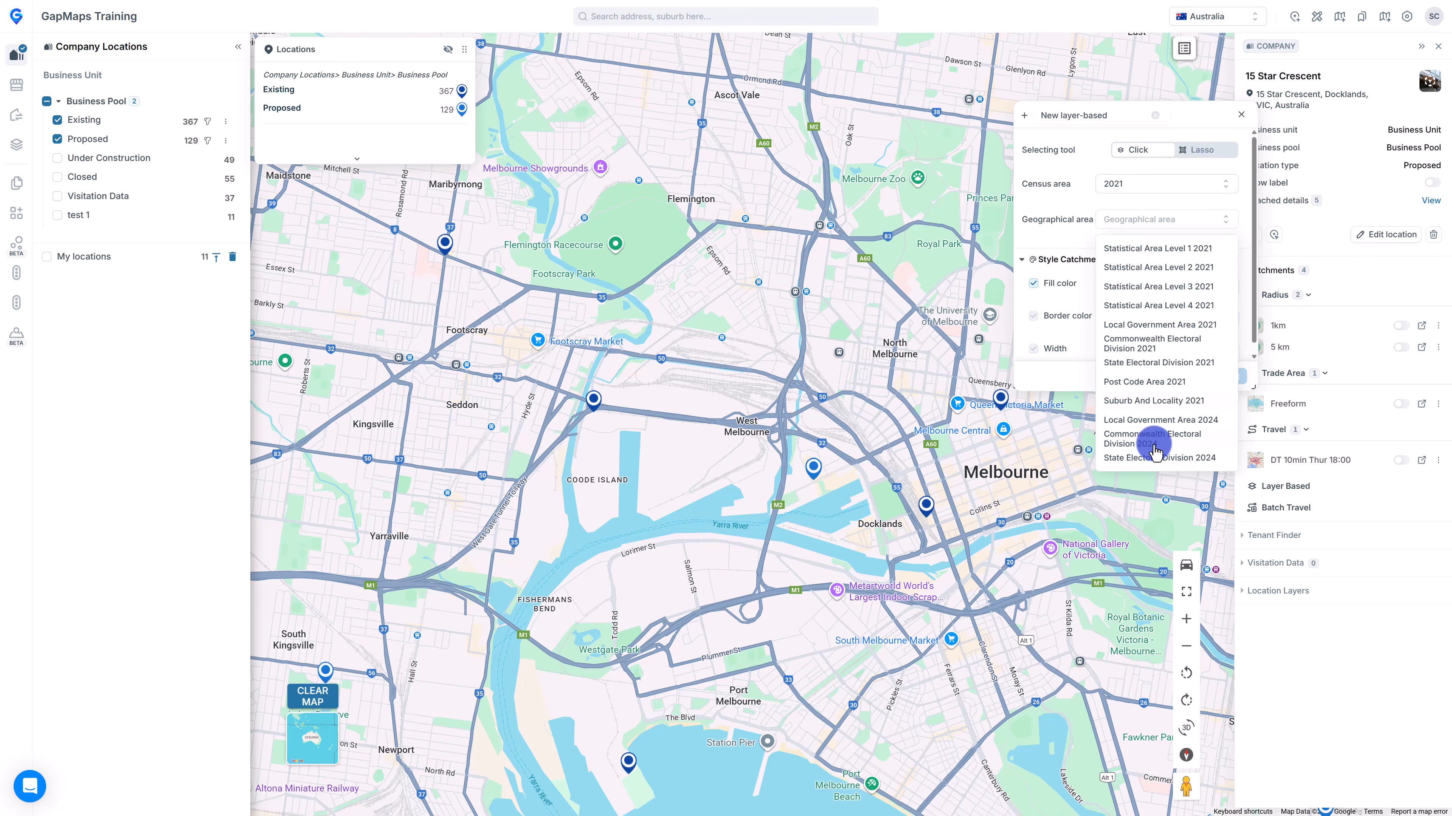
{"action": "left_click", "coordinate": [1166, 403]}
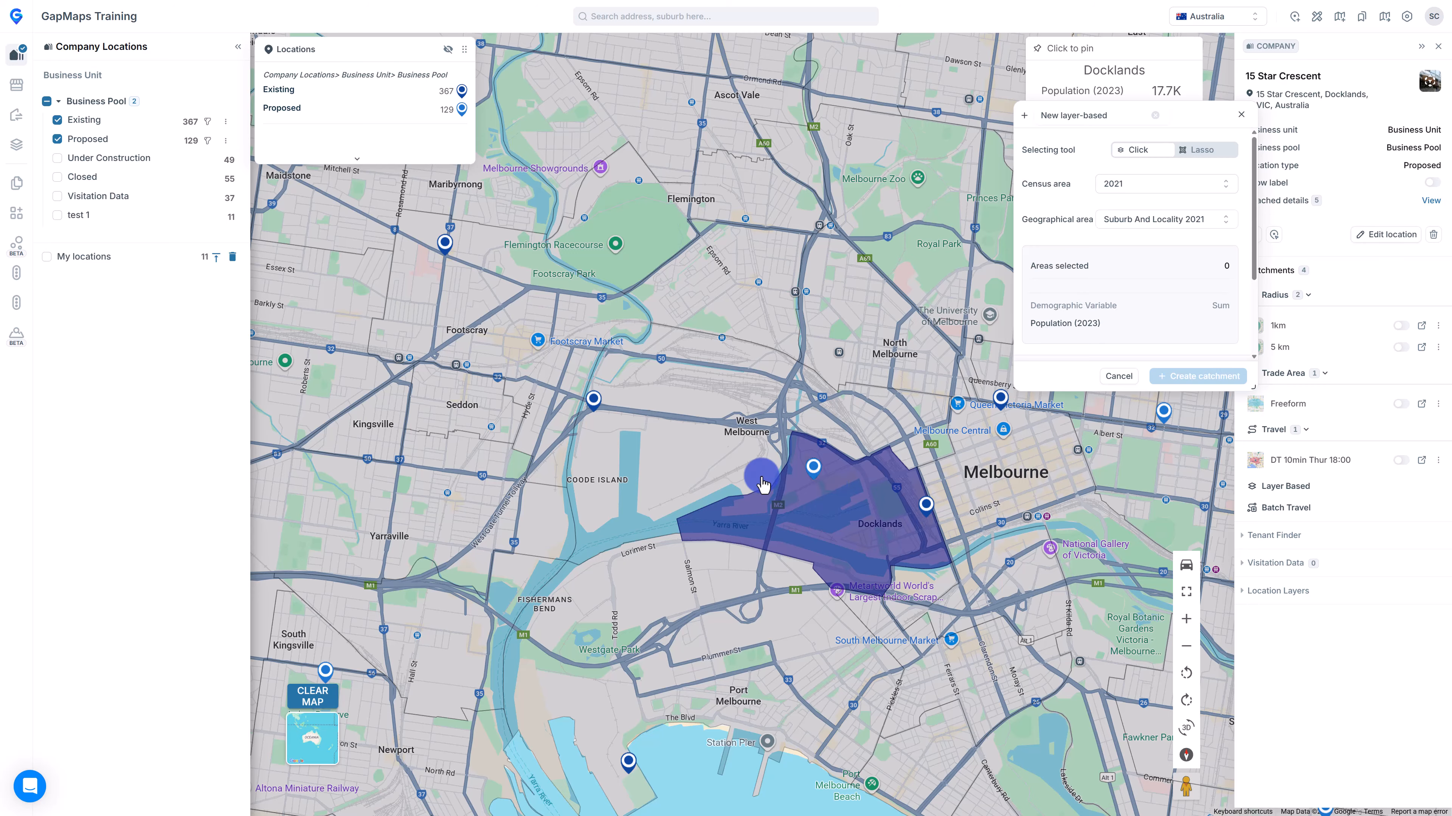
Select Docklands, West Melbourne, North Melbourne, Melbourne, Southbank and South Wharf (138,511 people).
{"action": "left_click", "coordinate": [825, 550]}
{"action": "left_click", "coordinate": [743, 455]}
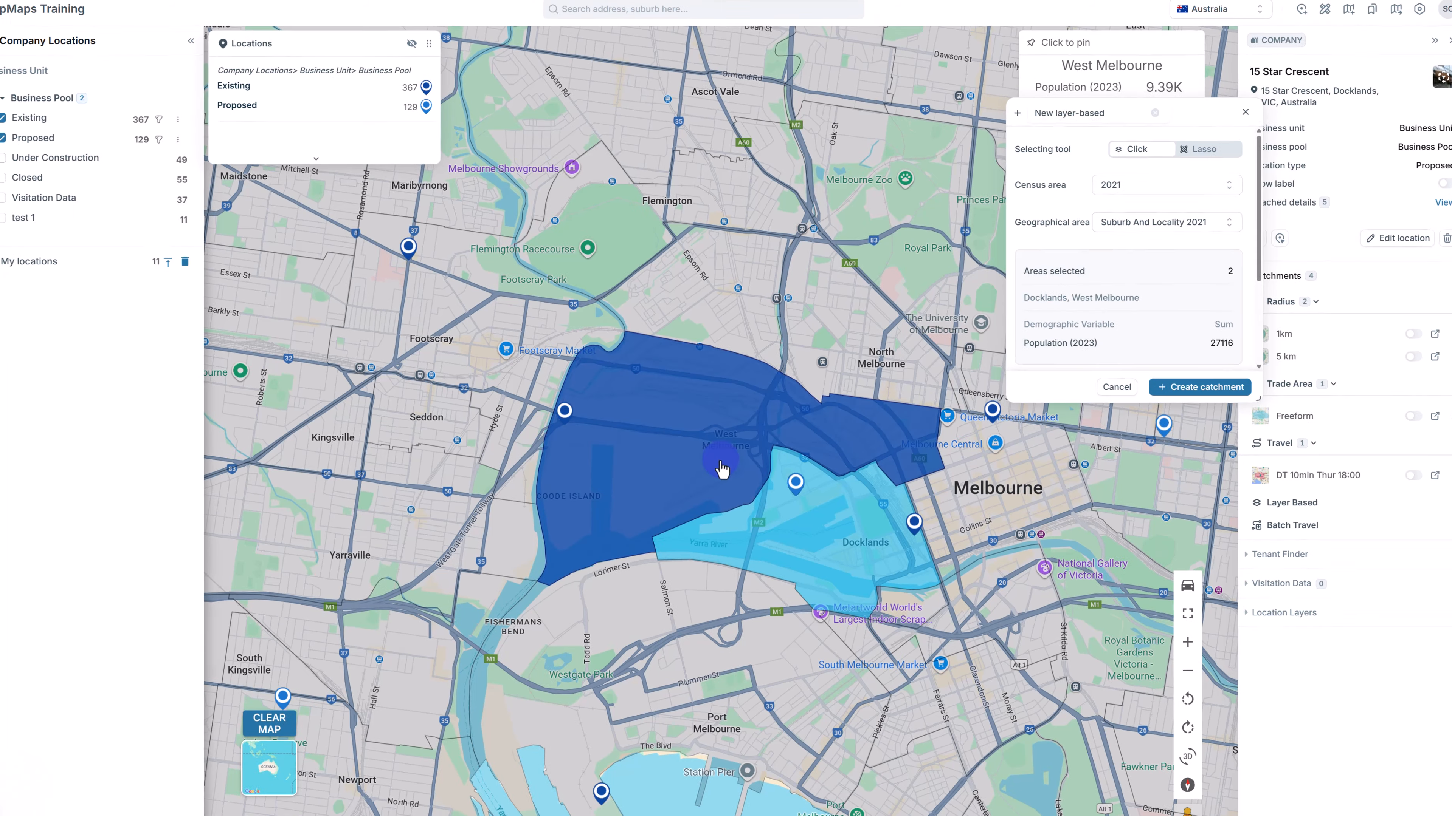
{"action": "left_click", "coordinate": [847, 352]}
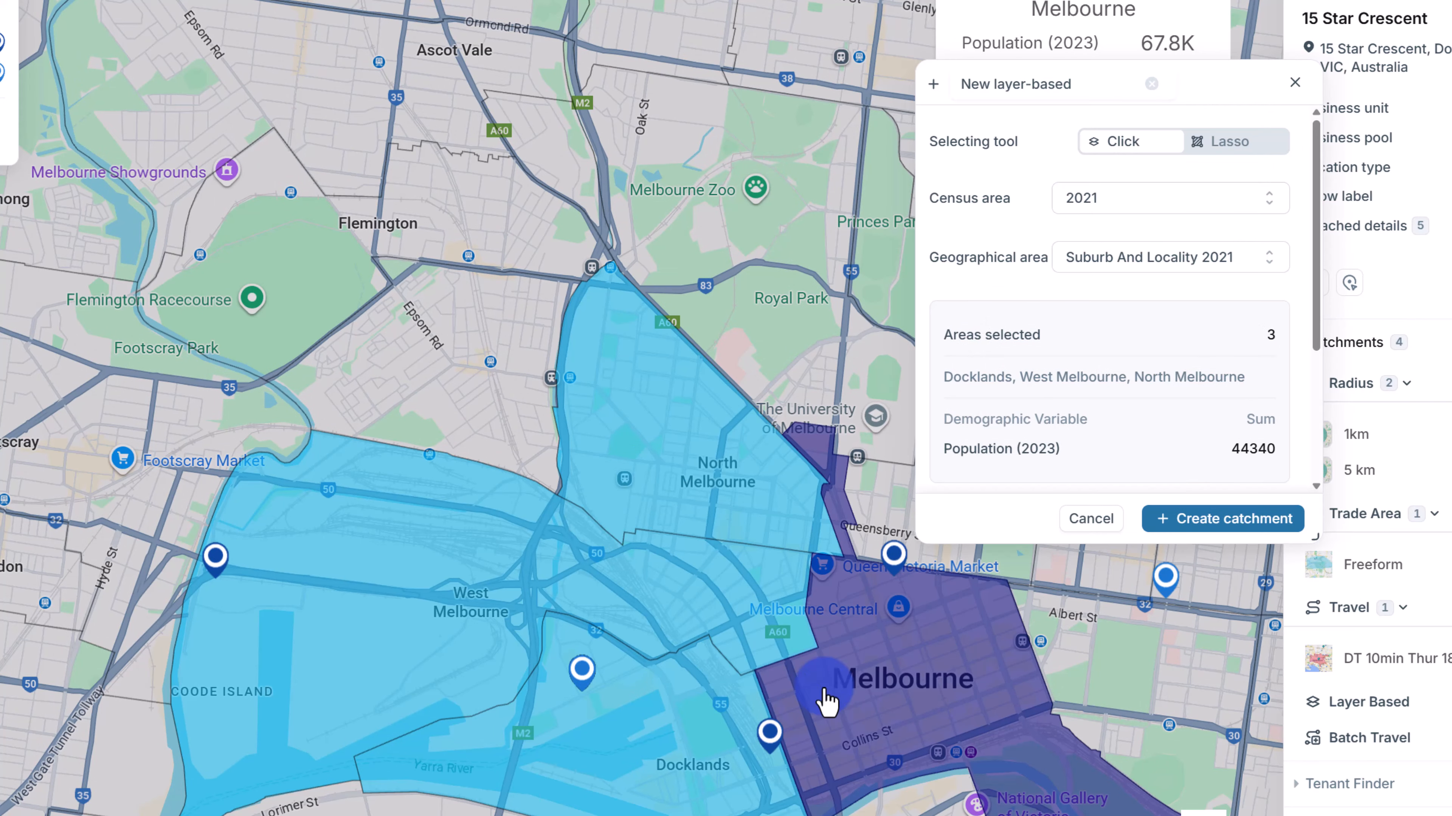
{"action": "left_click", "coordinate": [825, 701]}
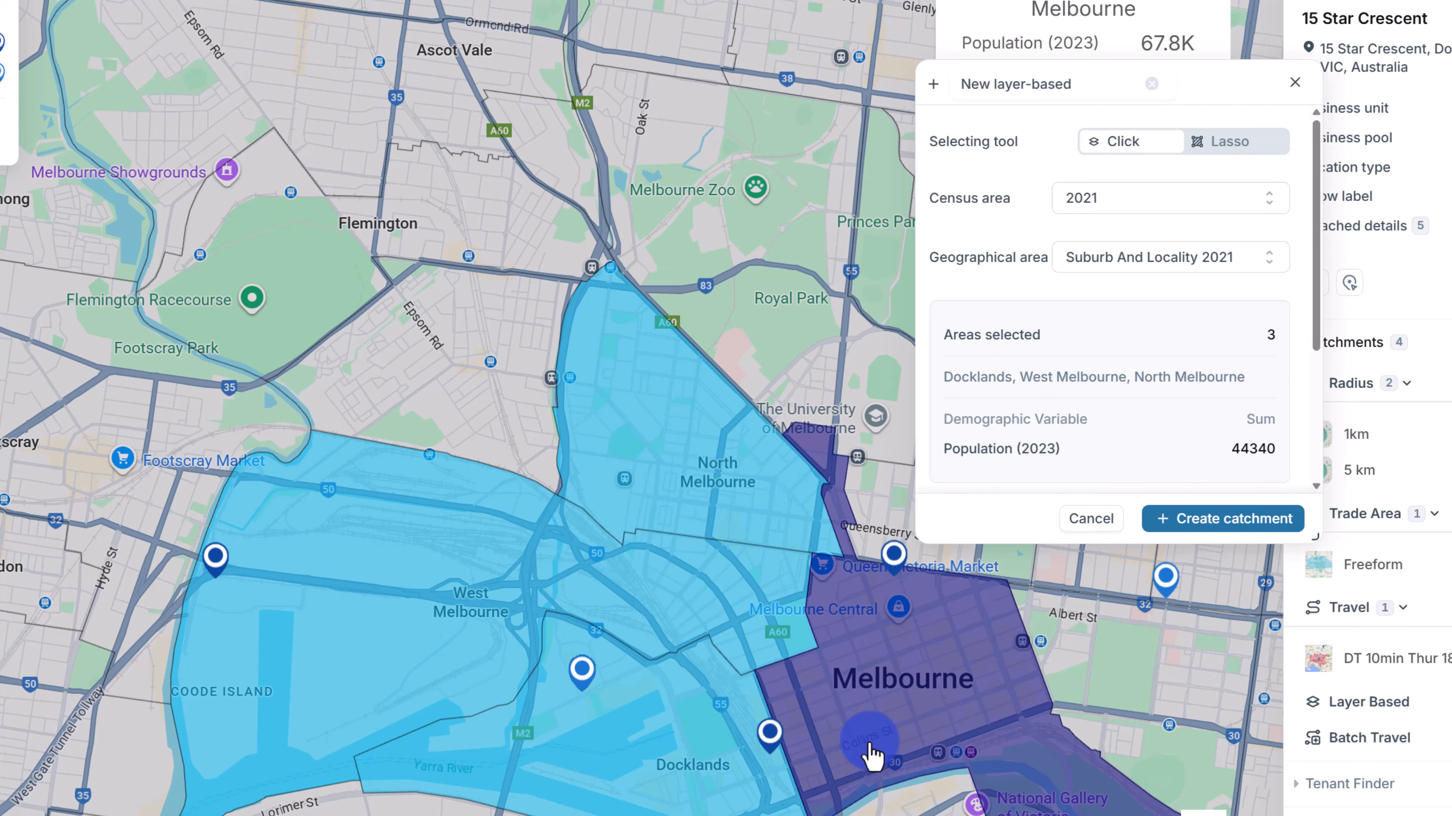
{"action": "left_click", "coordinate": [914, 806]}
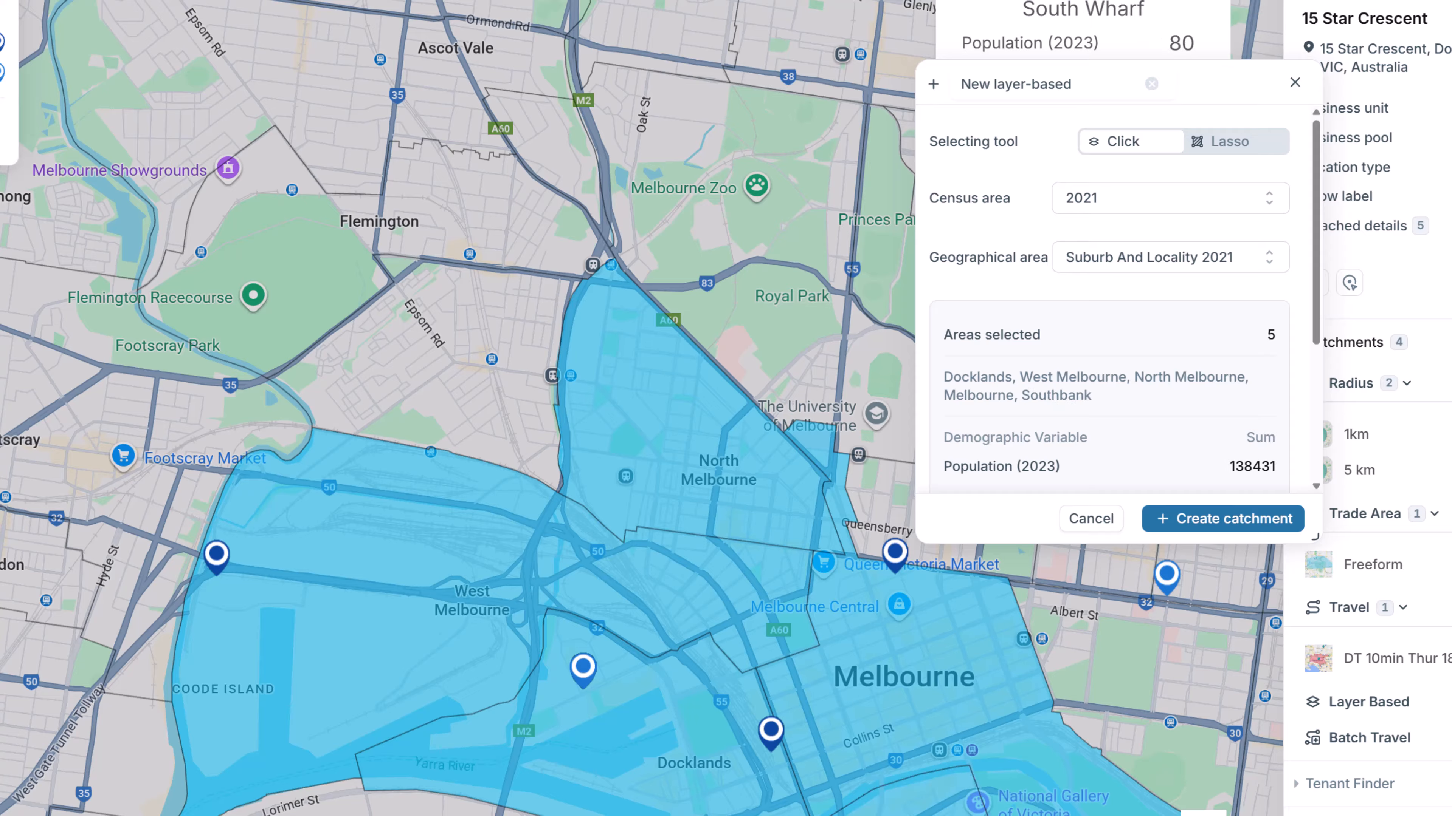
{"action": "left_click", "coordinate": [762, 814]}
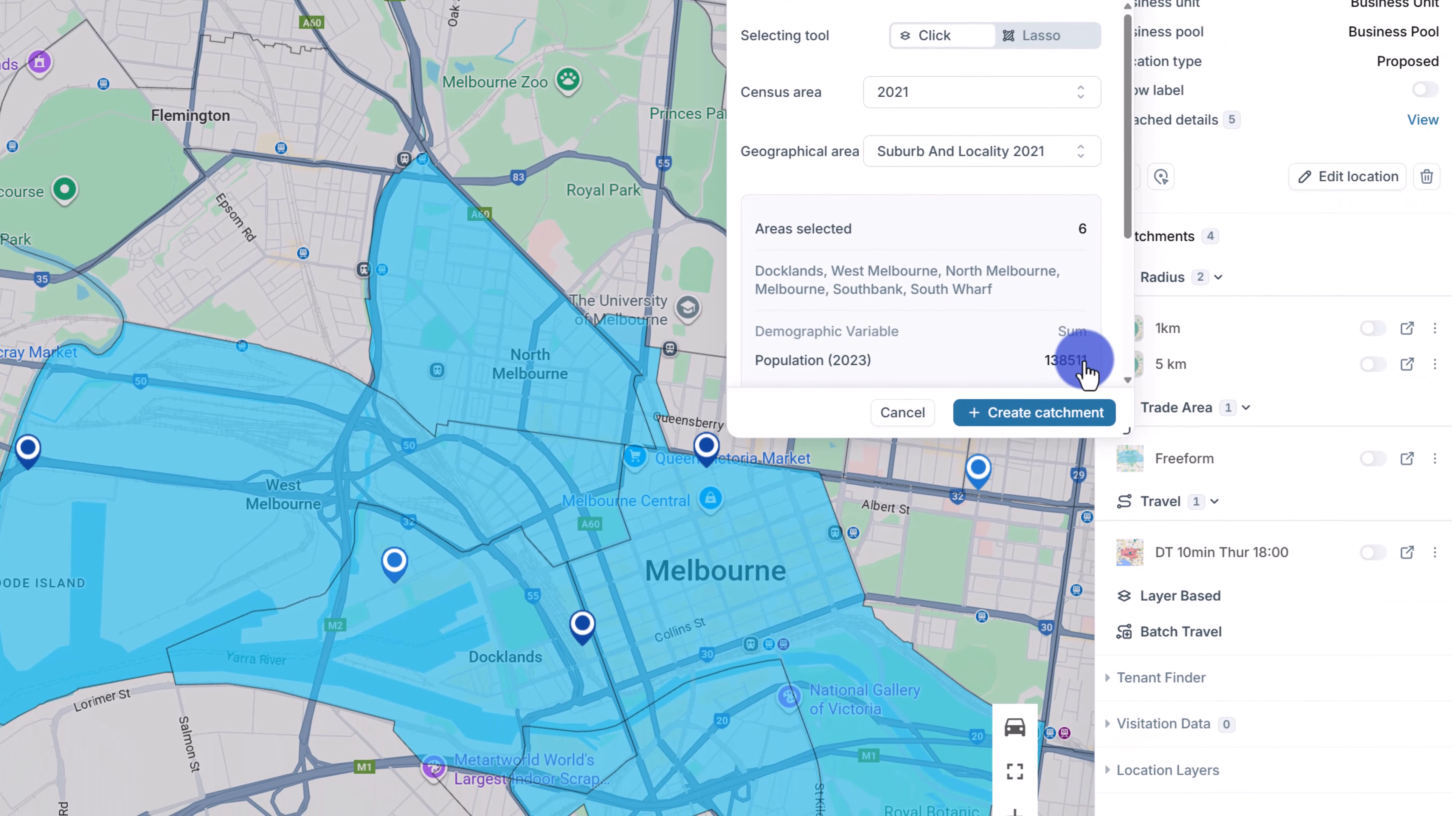
{"action": "double_click", "coordinate": [1238, 468]}
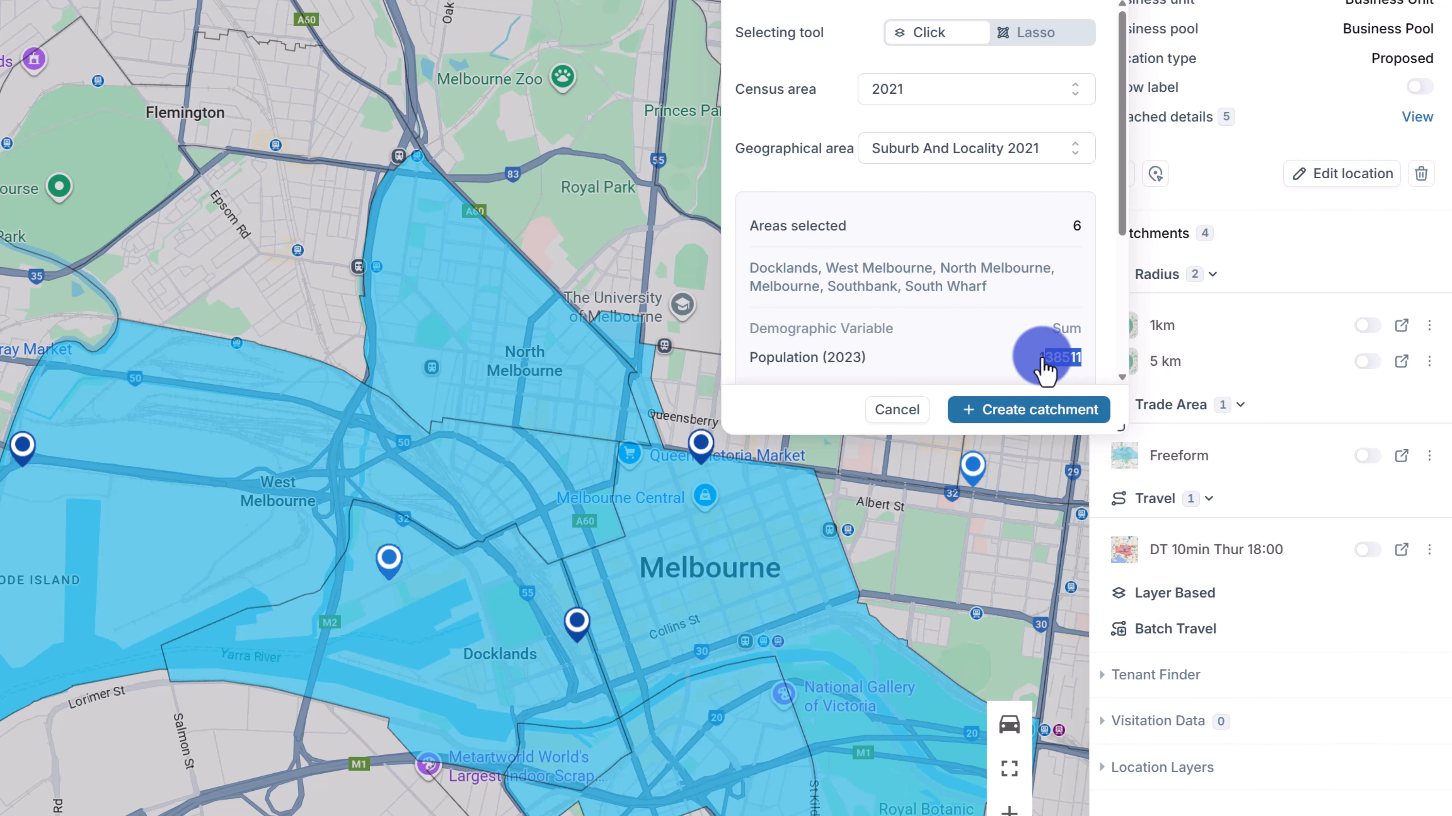
Name the layer-based catchment '140k pop' and create it.
{"action": "left_click", "coordinate": [984, 360]}
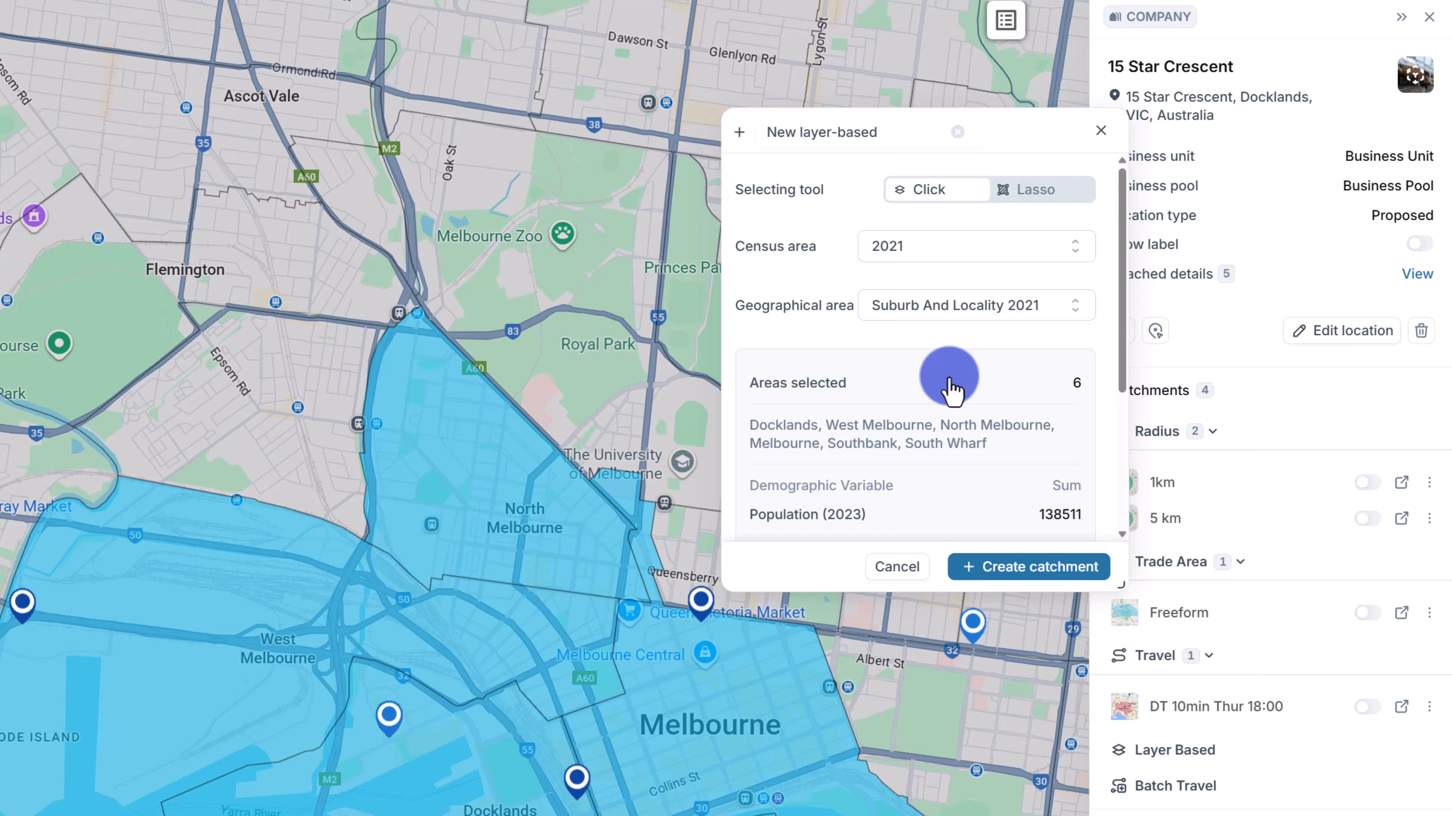
{"action": "left_click", "coordinate": [887, 189]}
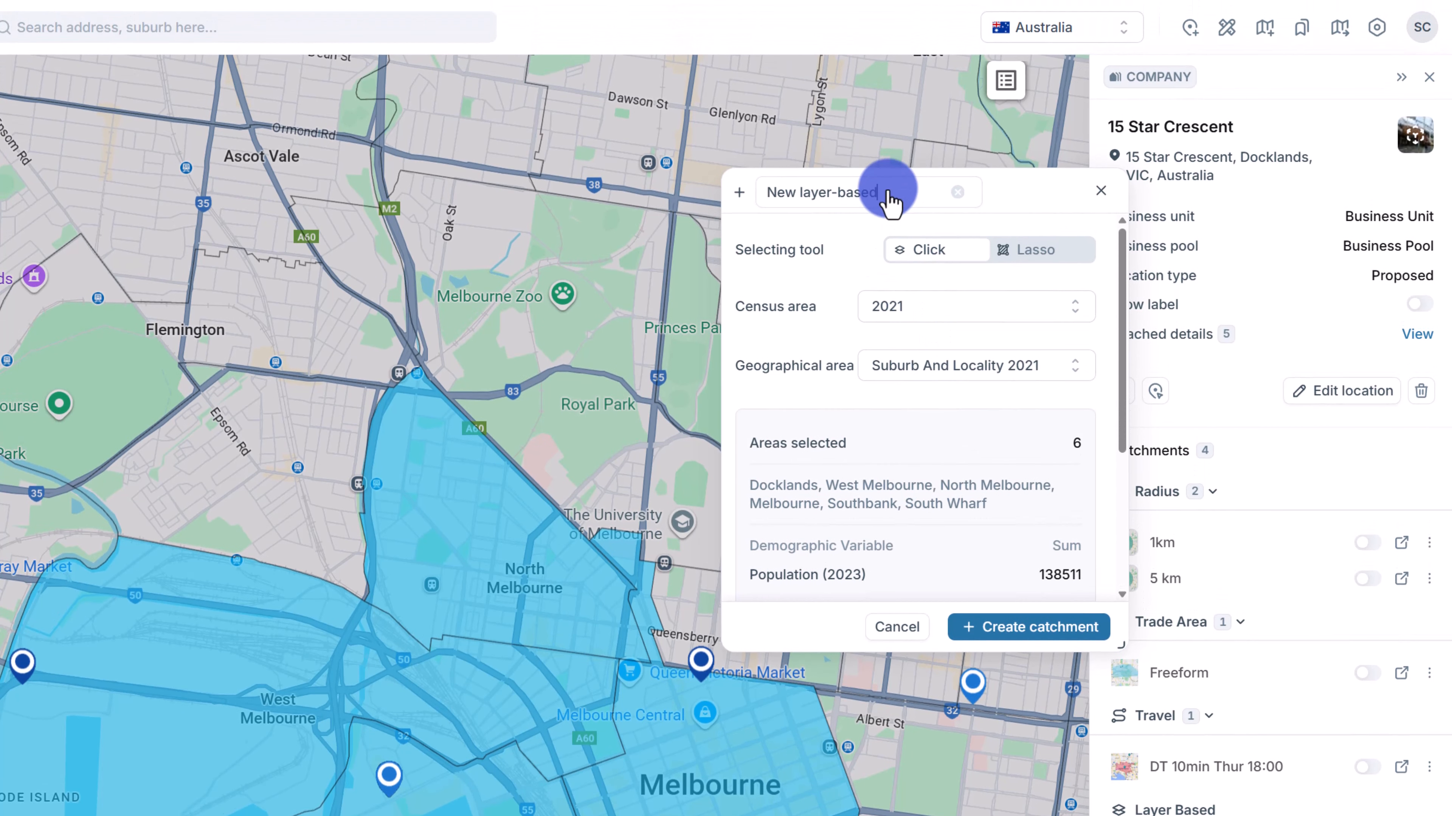
{"action": "left_click", "coordinate": [957, 193]}
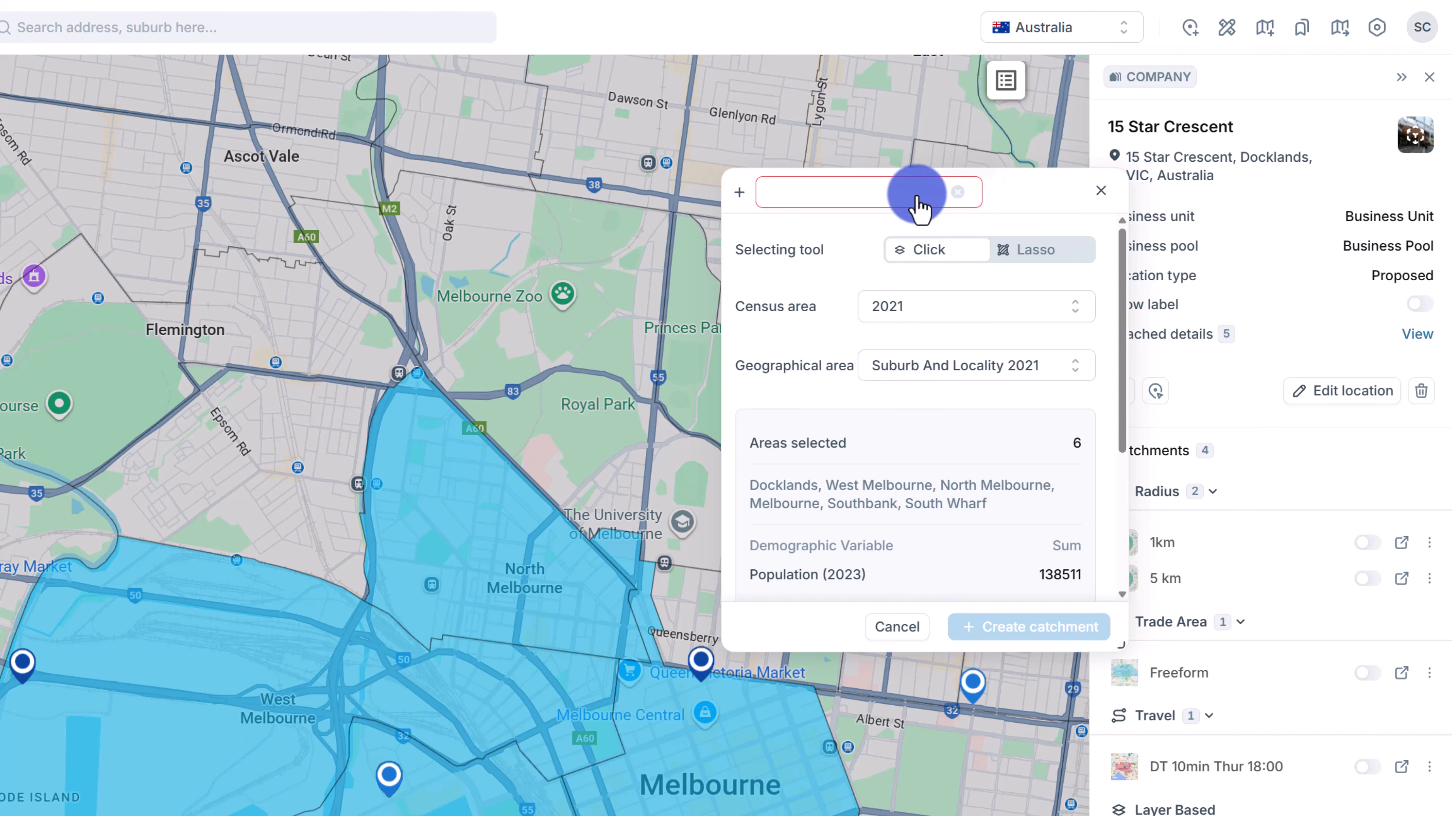
{"action": "type", "text": "140k pop"}
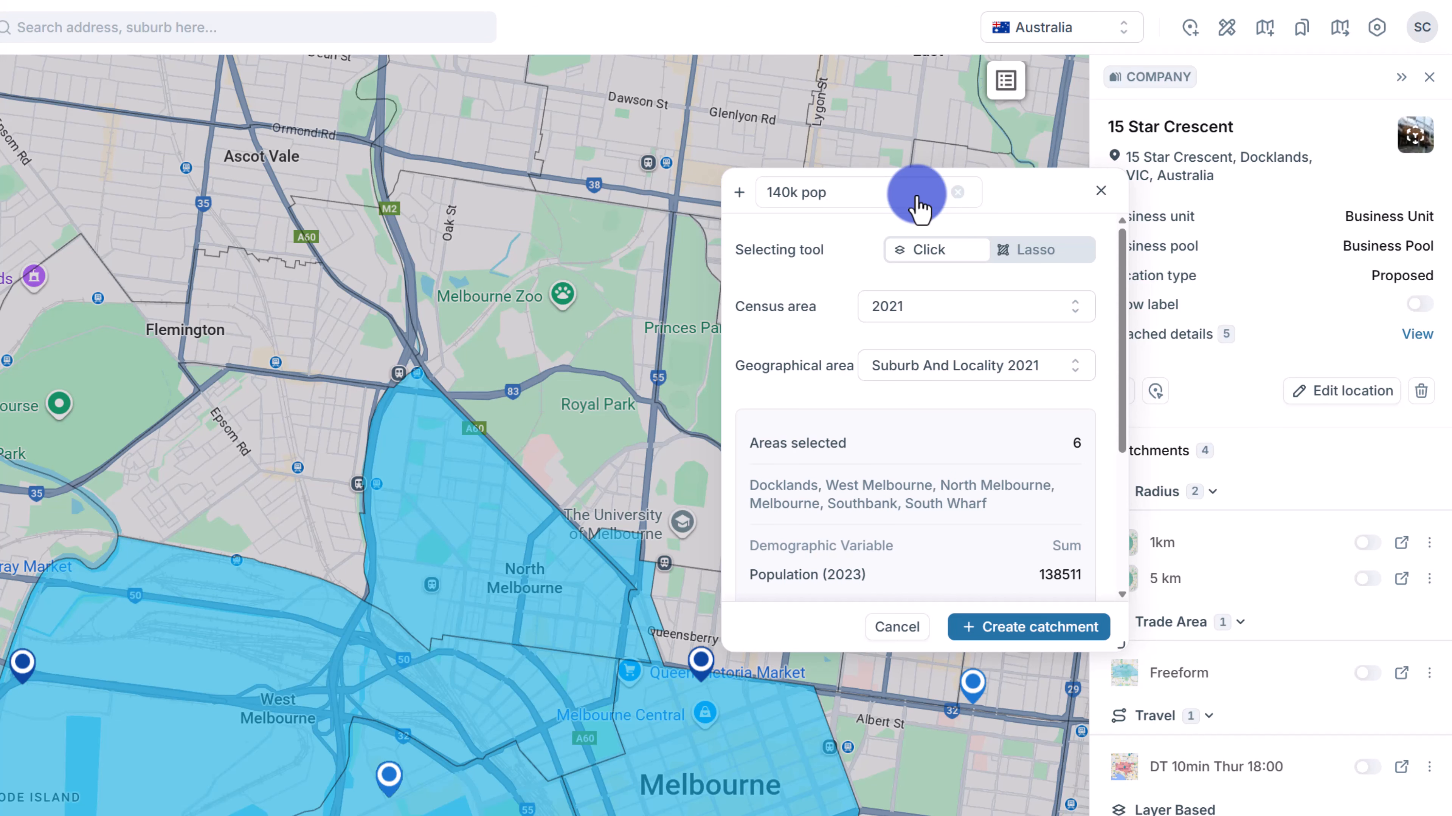
{"action": "left_click", "coordinate": [1055, 627]}
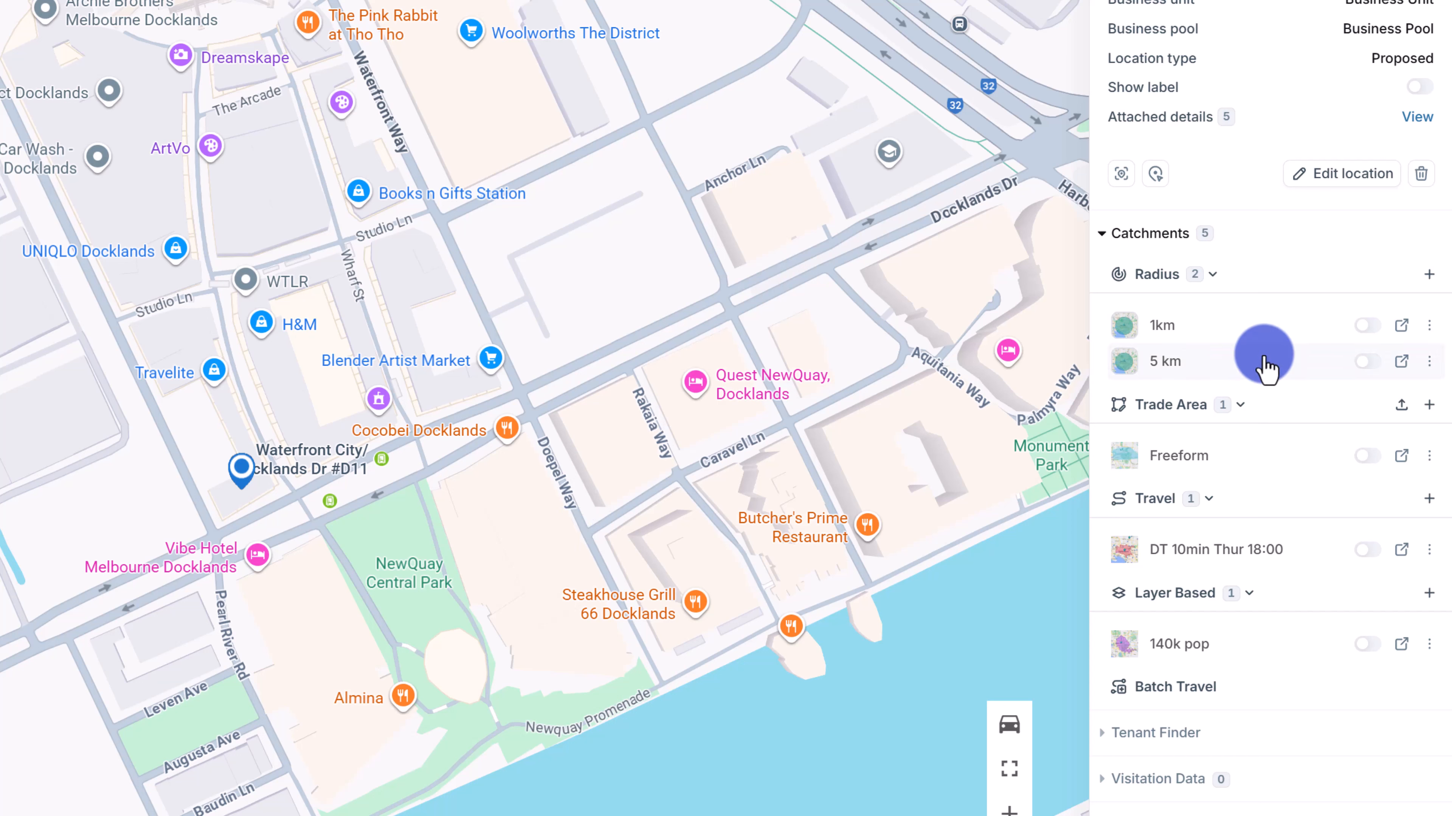
View the 5 km catchment's details, then close them.
{"action": "left_click", "coordinate": [1429, 362]}
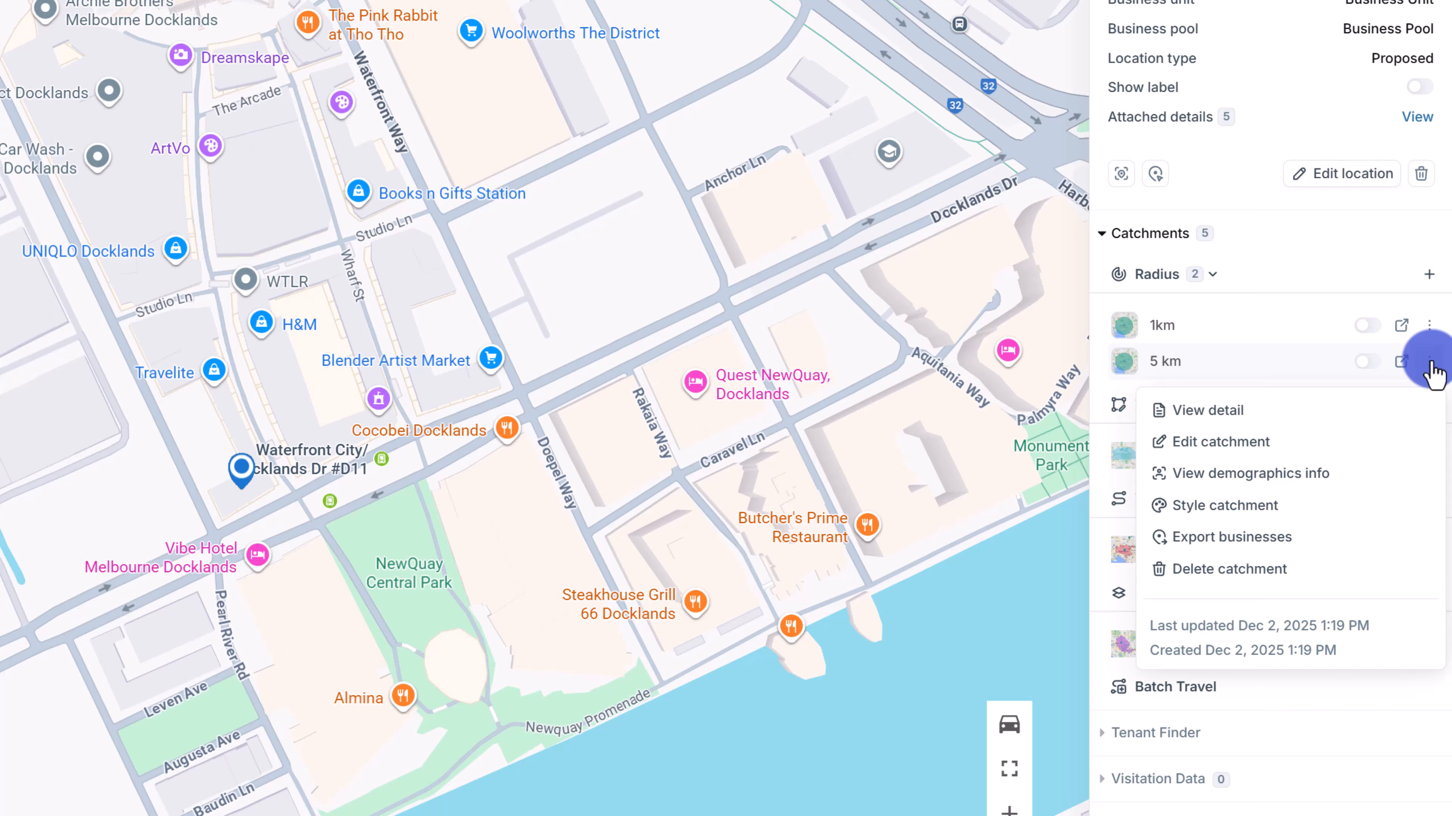
{"action": "left_click", "coordinate": [1292, 413]}
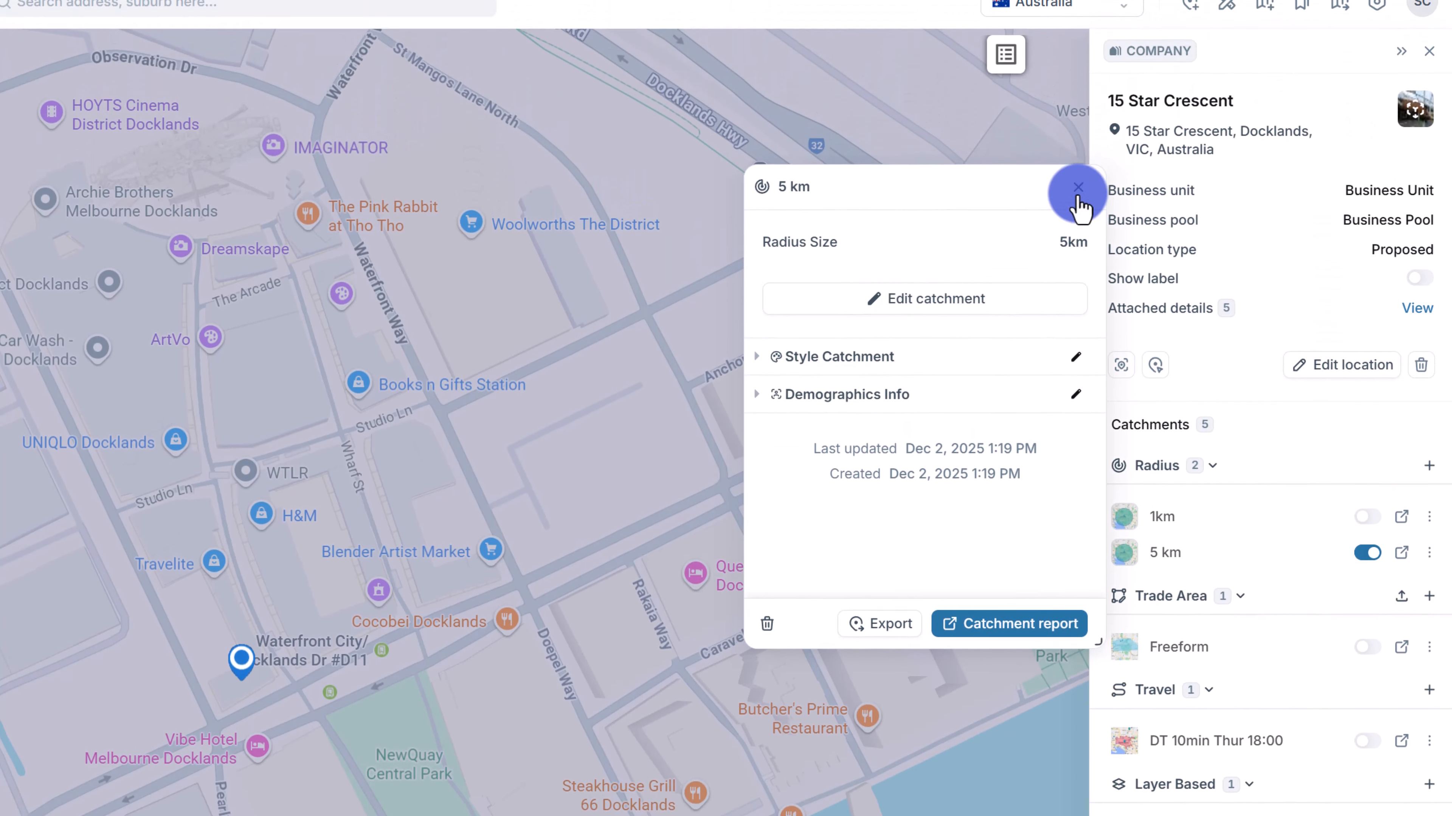
{"action": "left_click", "coordinate": [1078, 186]}
Open the 5 km catchment for editing and leave without changes.
{"action": "left_click", "coordinate": [1428, 579]}
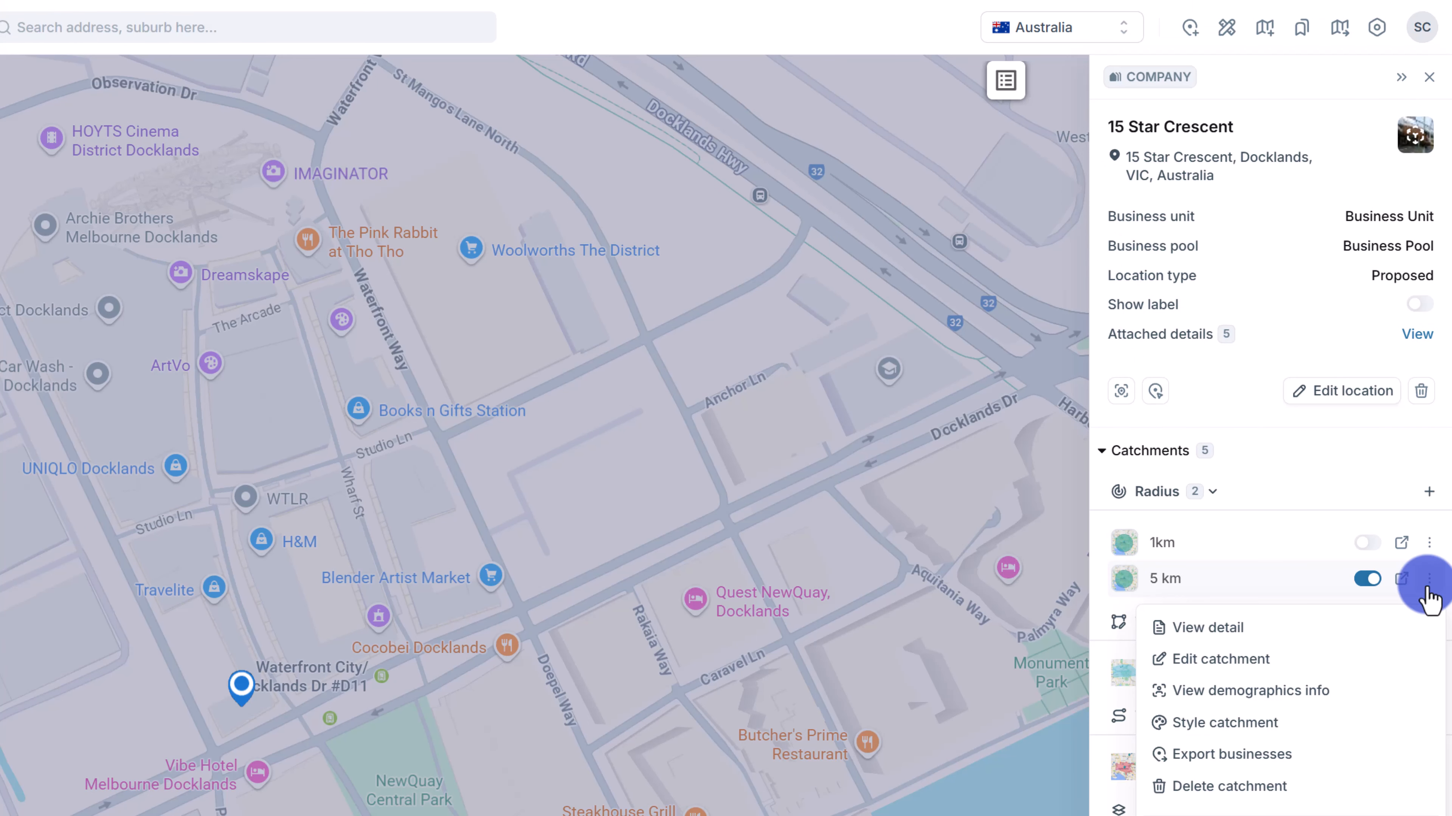
{"action": "left_click", "coordinate": [1192, 659]}
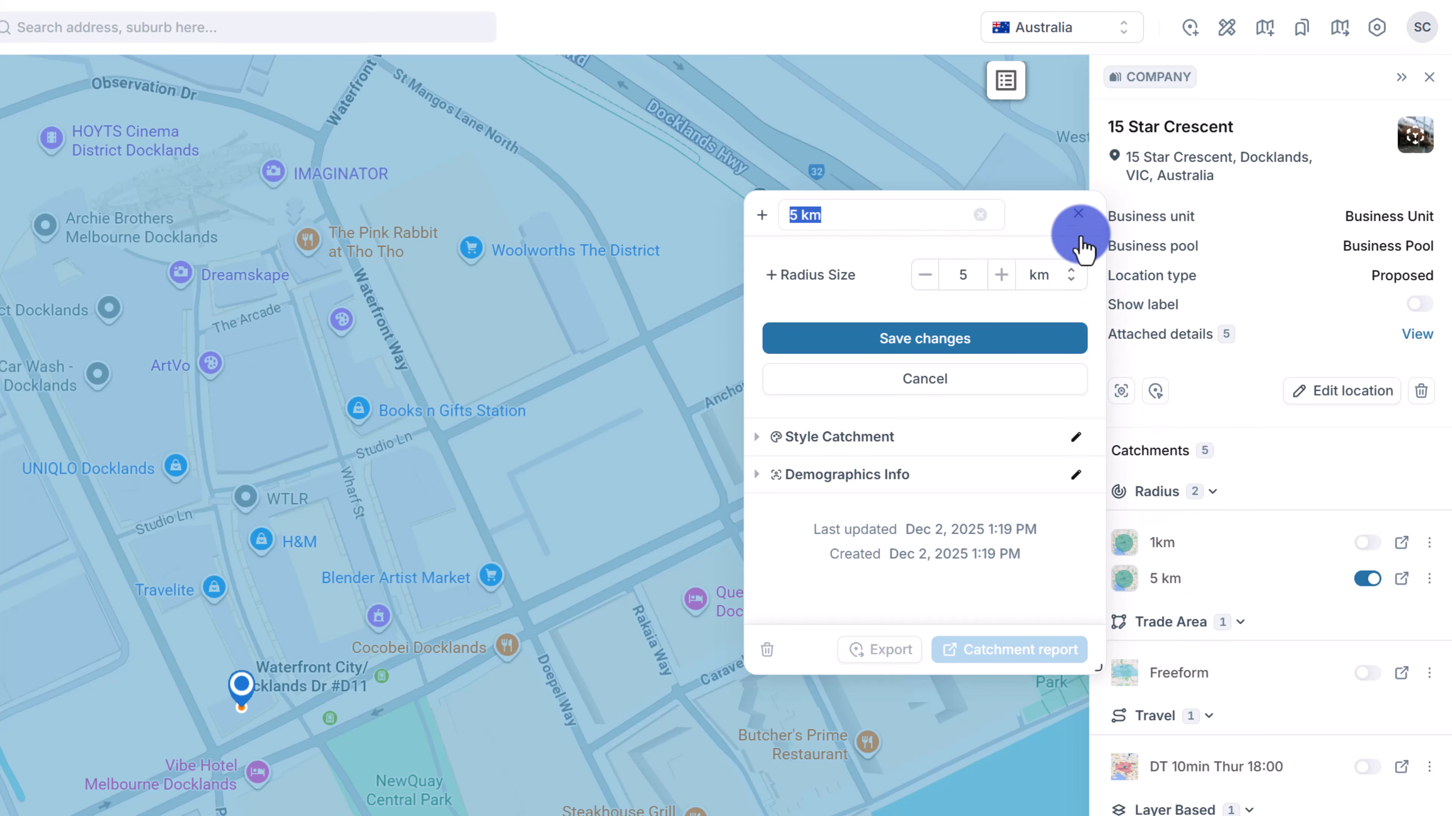
{"action": "left_click", "coordinate": [1078, 214]}
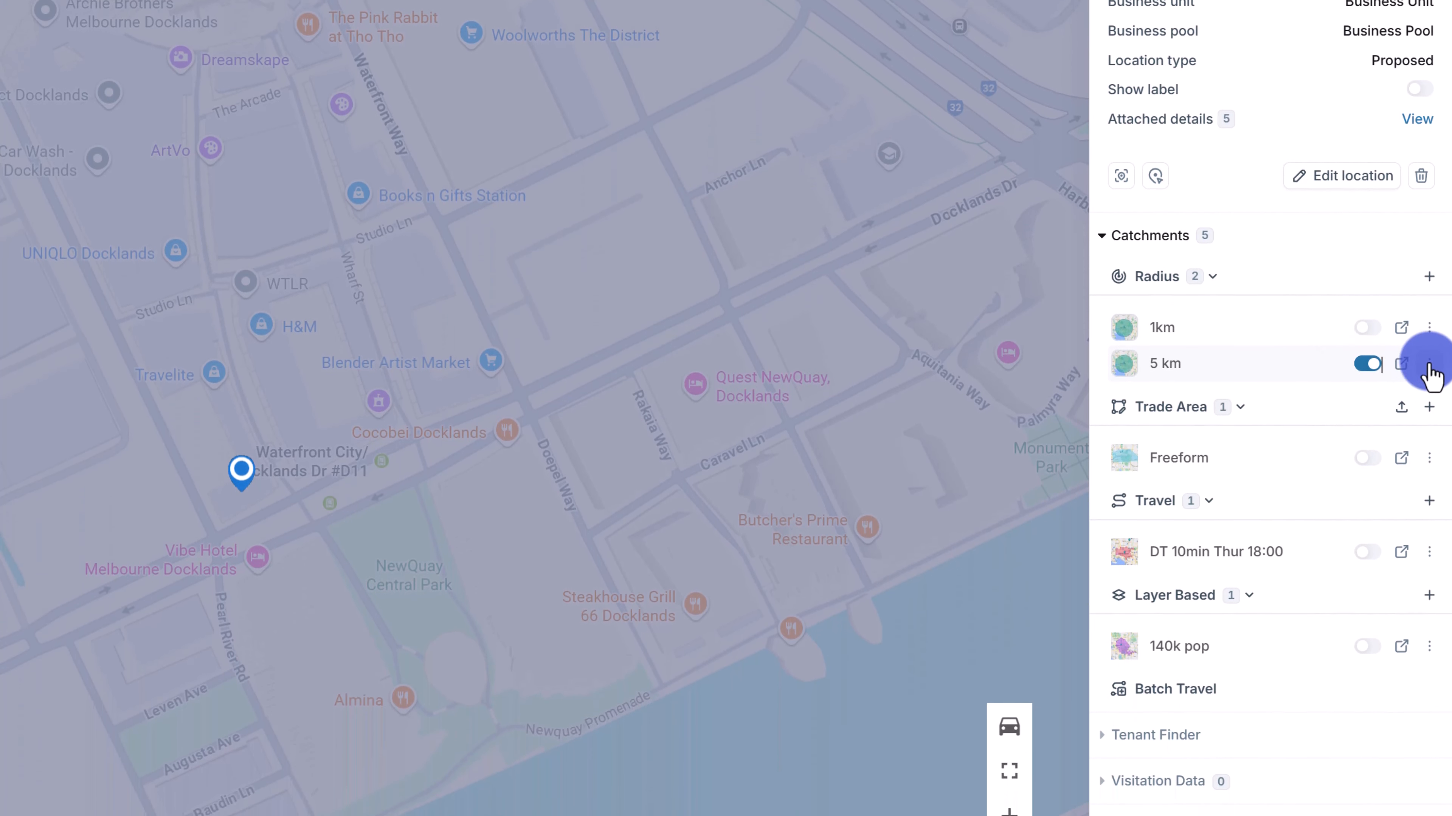
Show the 5 km catchment's demographics: 291K people, A$69K income per capita, average age 35.8.
{"action": "left_click", "coordinate": [1428, 579]}
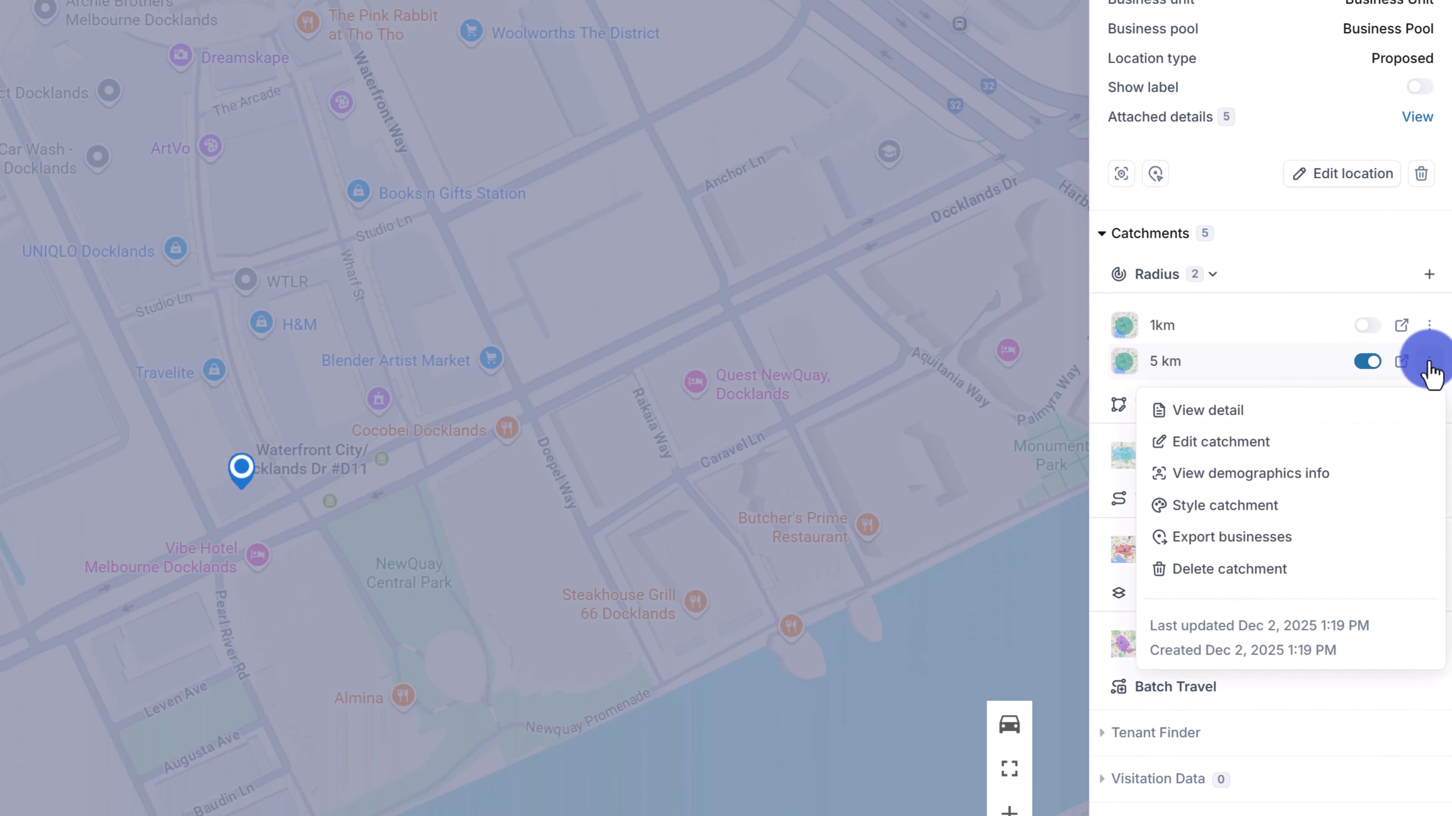
{"action": "left_click", "coordinate": [1300, 473]}
{"action": "scroll", "coordinate": [992, 280], "scroll_direction": "down", "scroll_amount": 2}
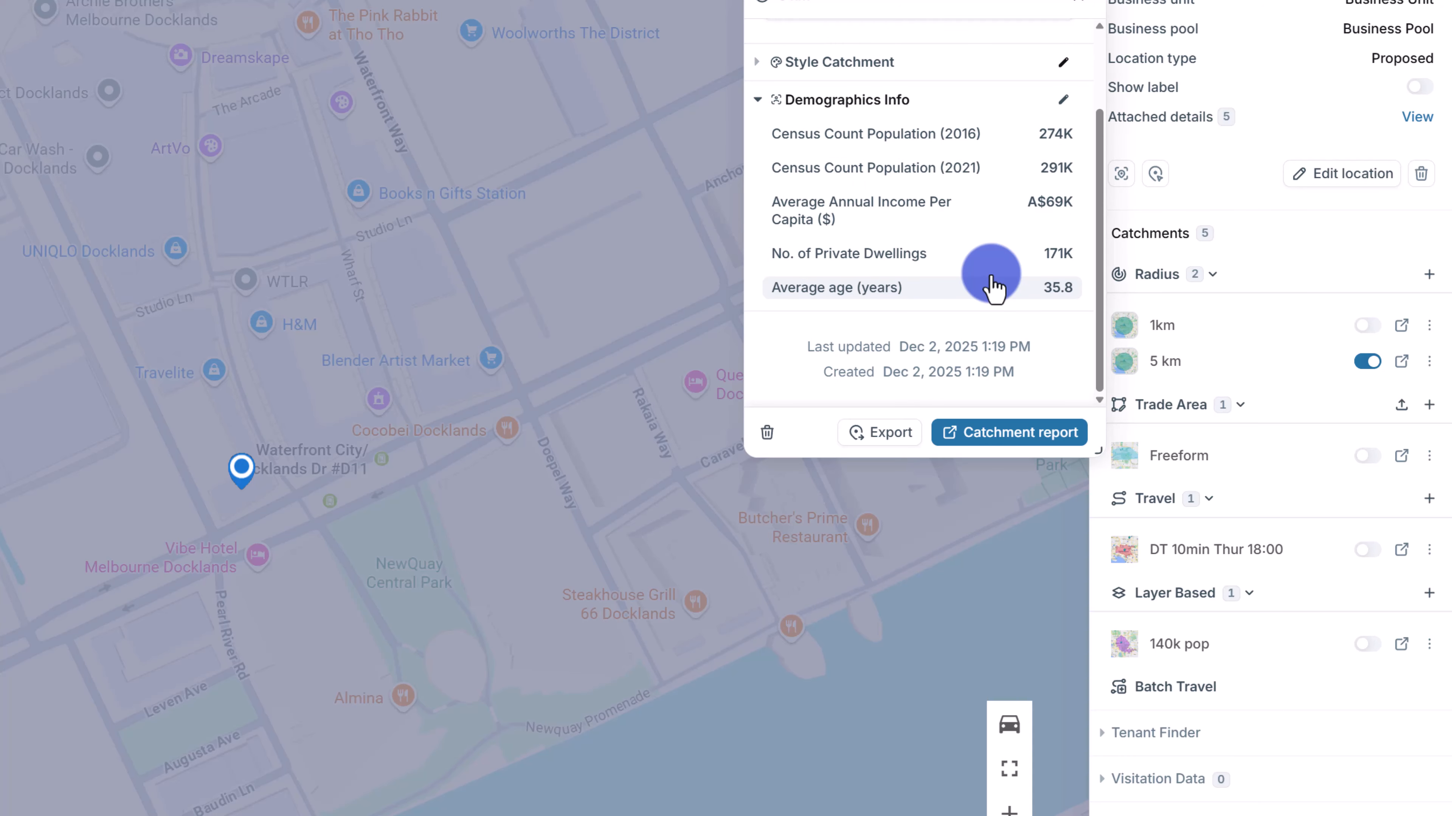
Give the 5 km catchment a red #e02f2f fill at 0% opacity, then try deleting it.
{"action": "left_click", "coordinate": [1078, 2]}
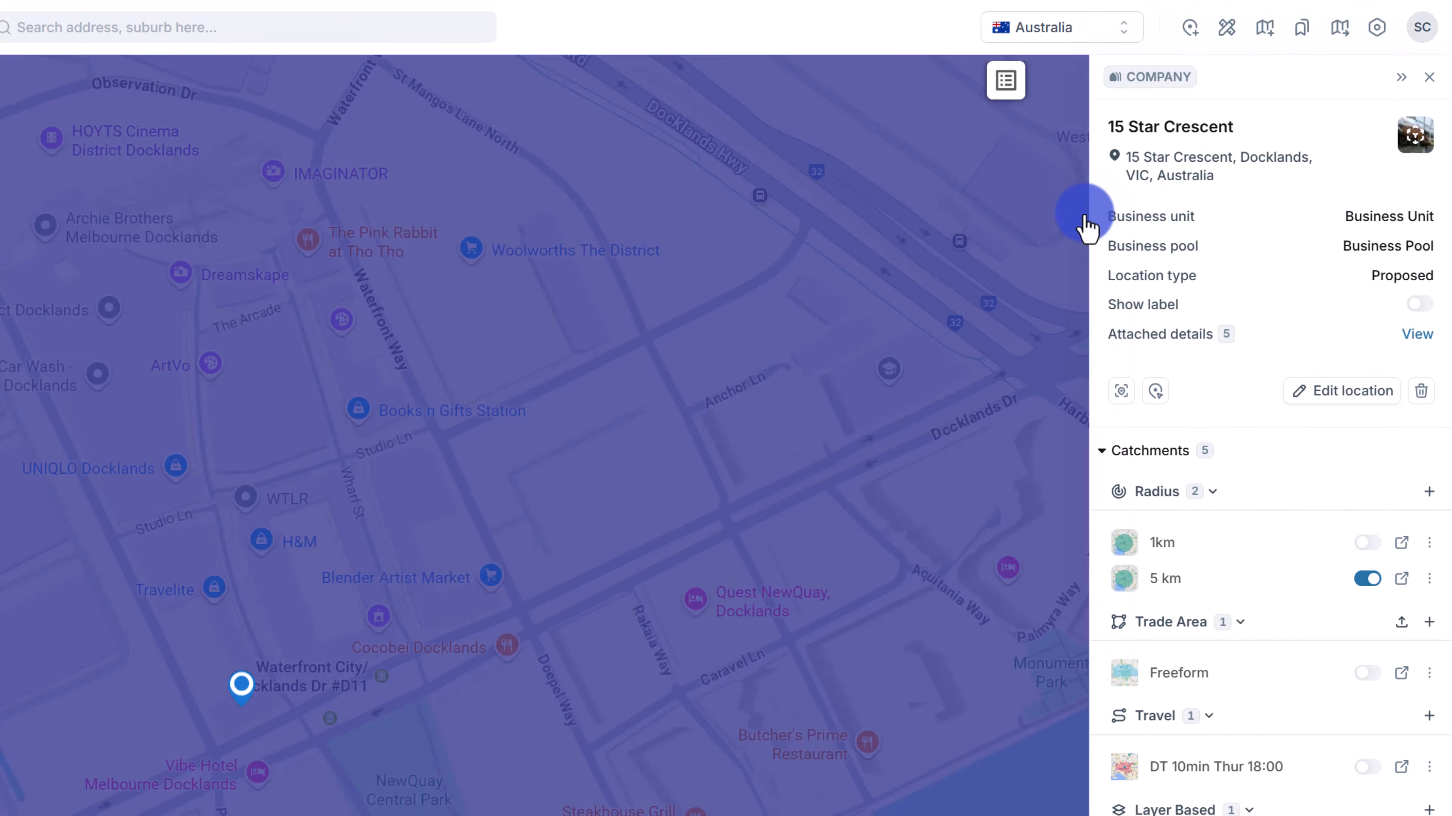
{"action": "left_click", "coordinate": [1416, 486]}
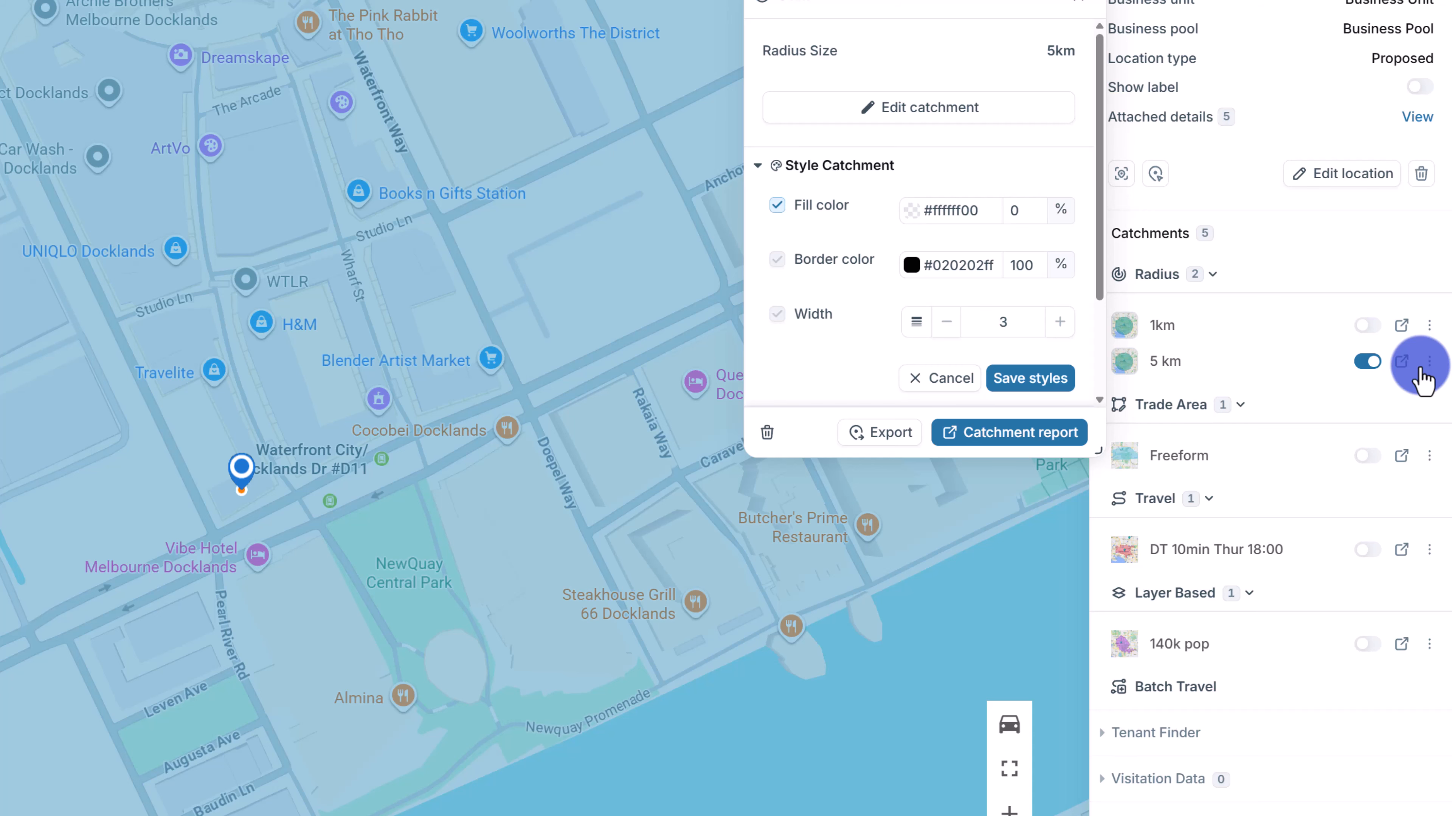
{"action": "left_click", "coordinate": [927, 220]}
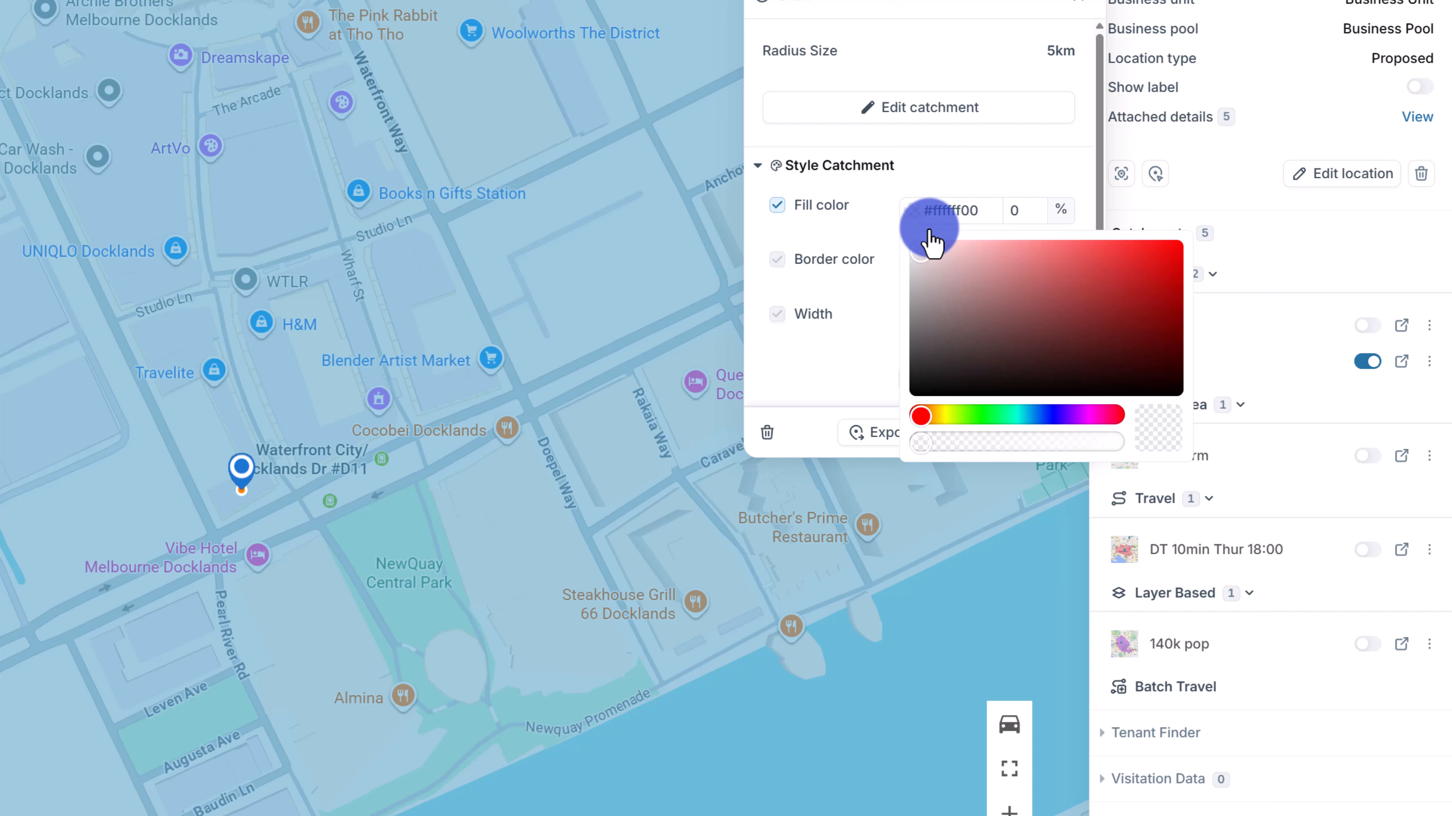
{"action": "left_click_drag", "start_coordinate": [930, 243], "coordinate": [1120, 273]}
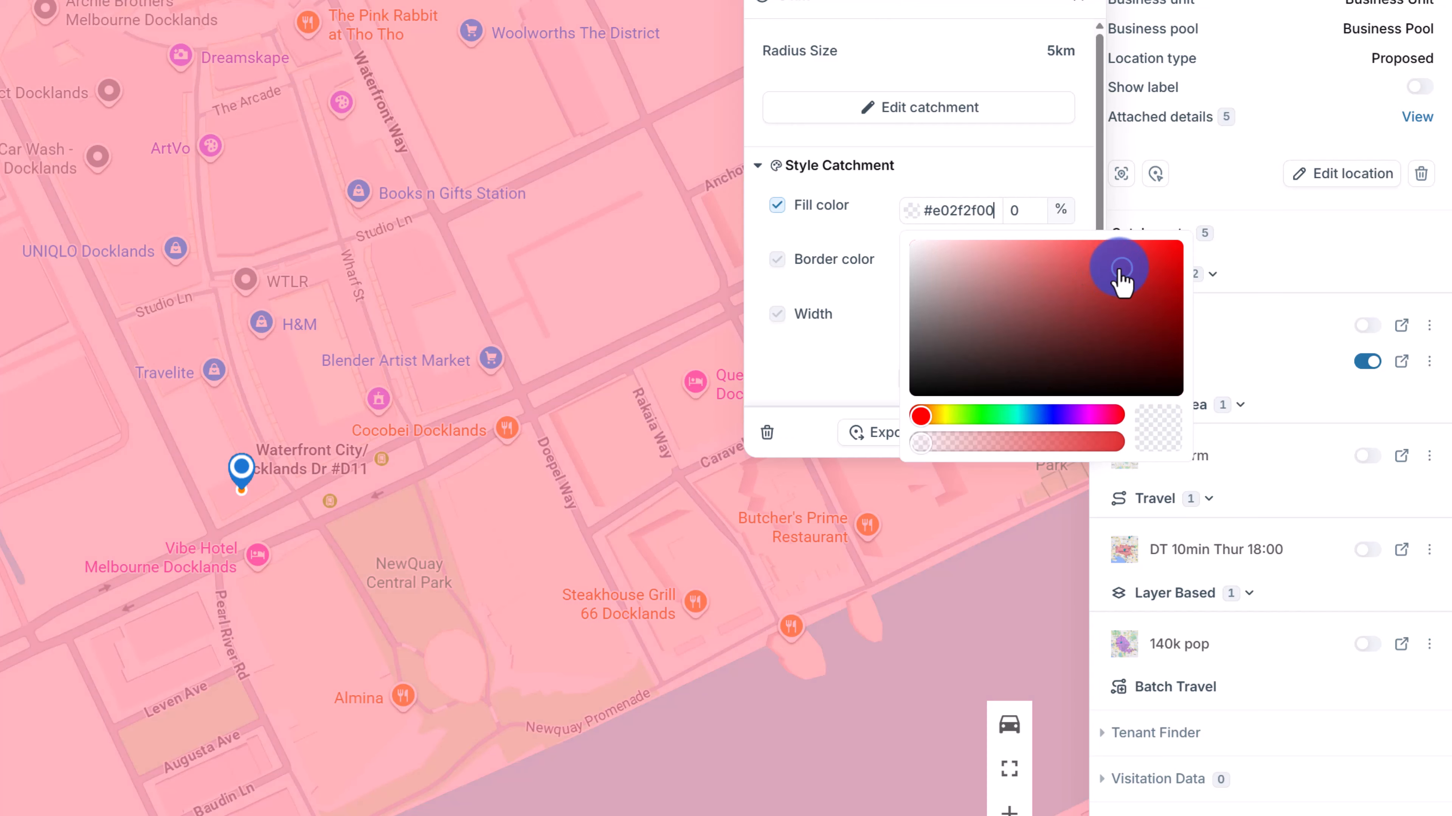
{"action": "key", "text": "Escape"}
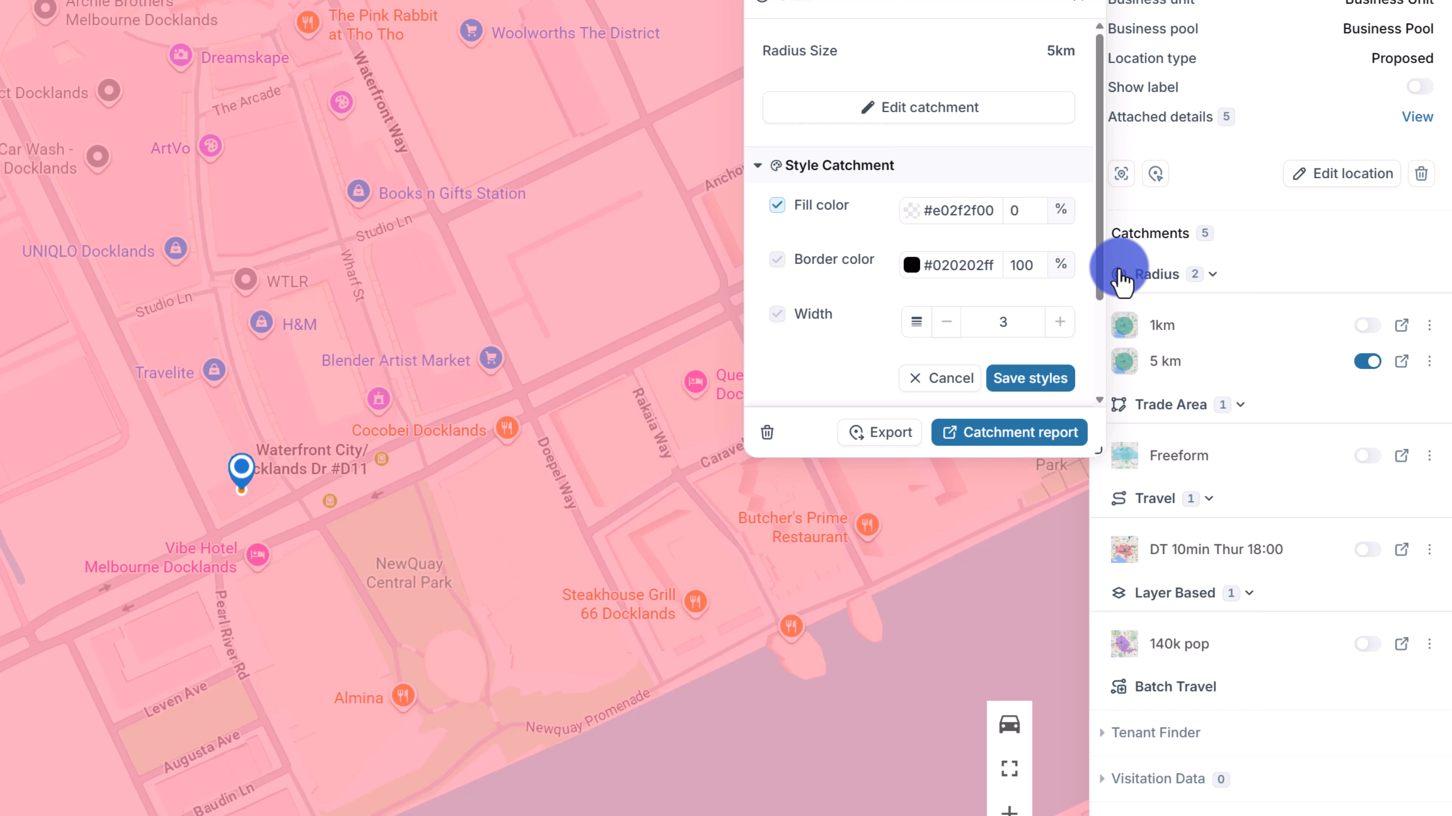
{"action": "left_click", "coordinate": [1364, 369]}
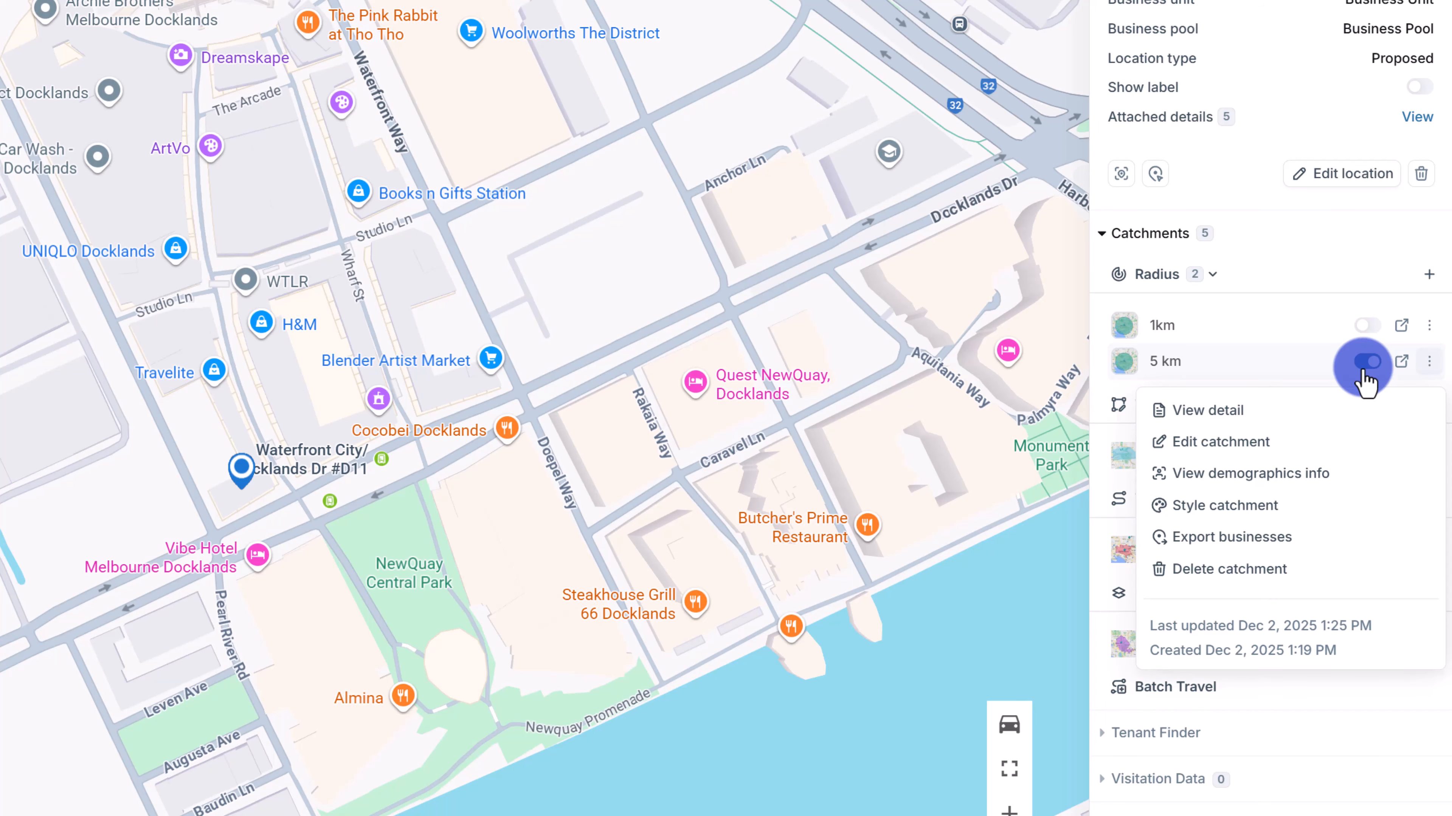
{"action": "left_click", "coordinate": [1190, 569]}
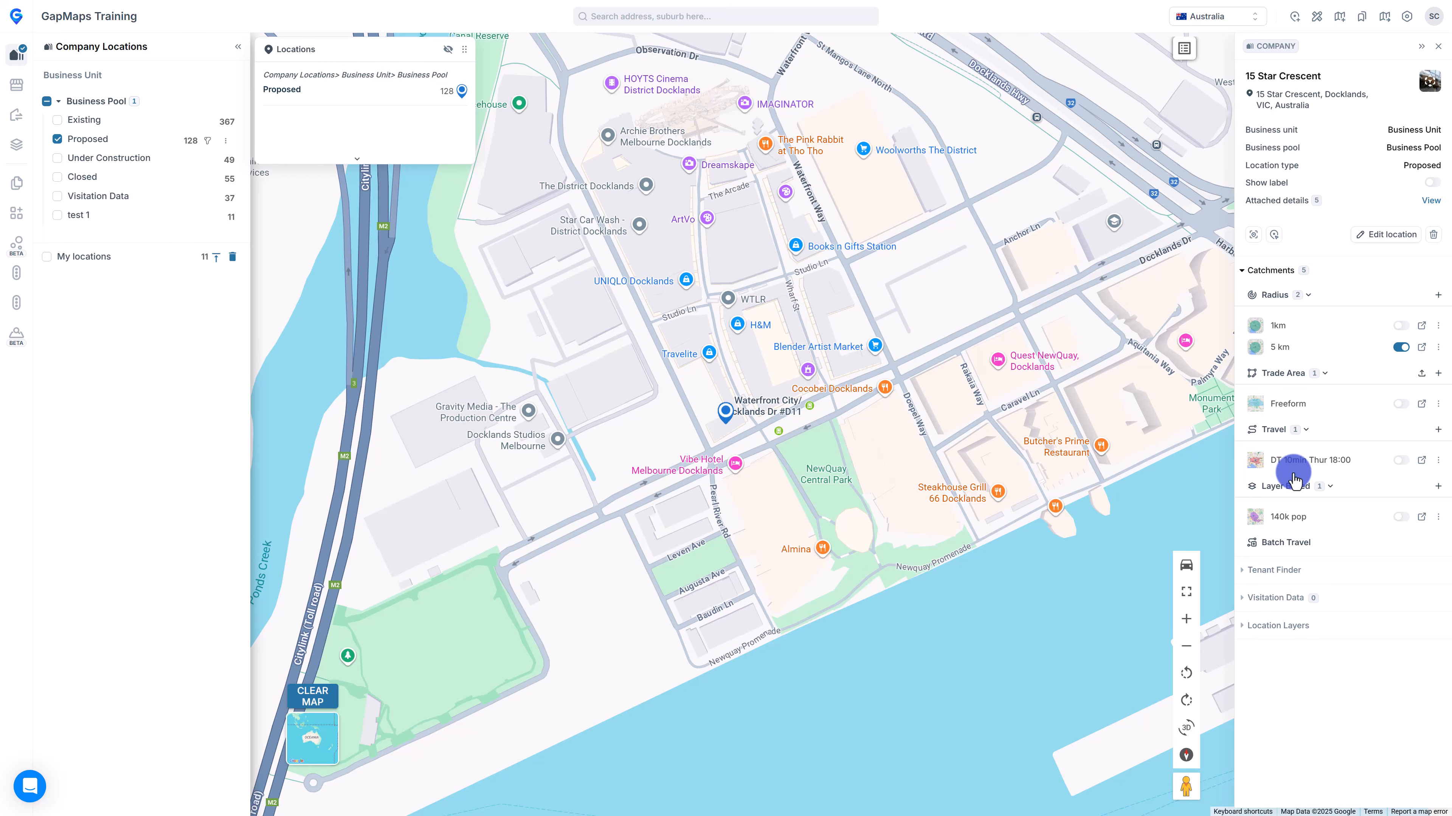
Open the 5 km catchment's demographics report and view its download formats.
{"action": "left_click", "coordinate": [1422, 325]}
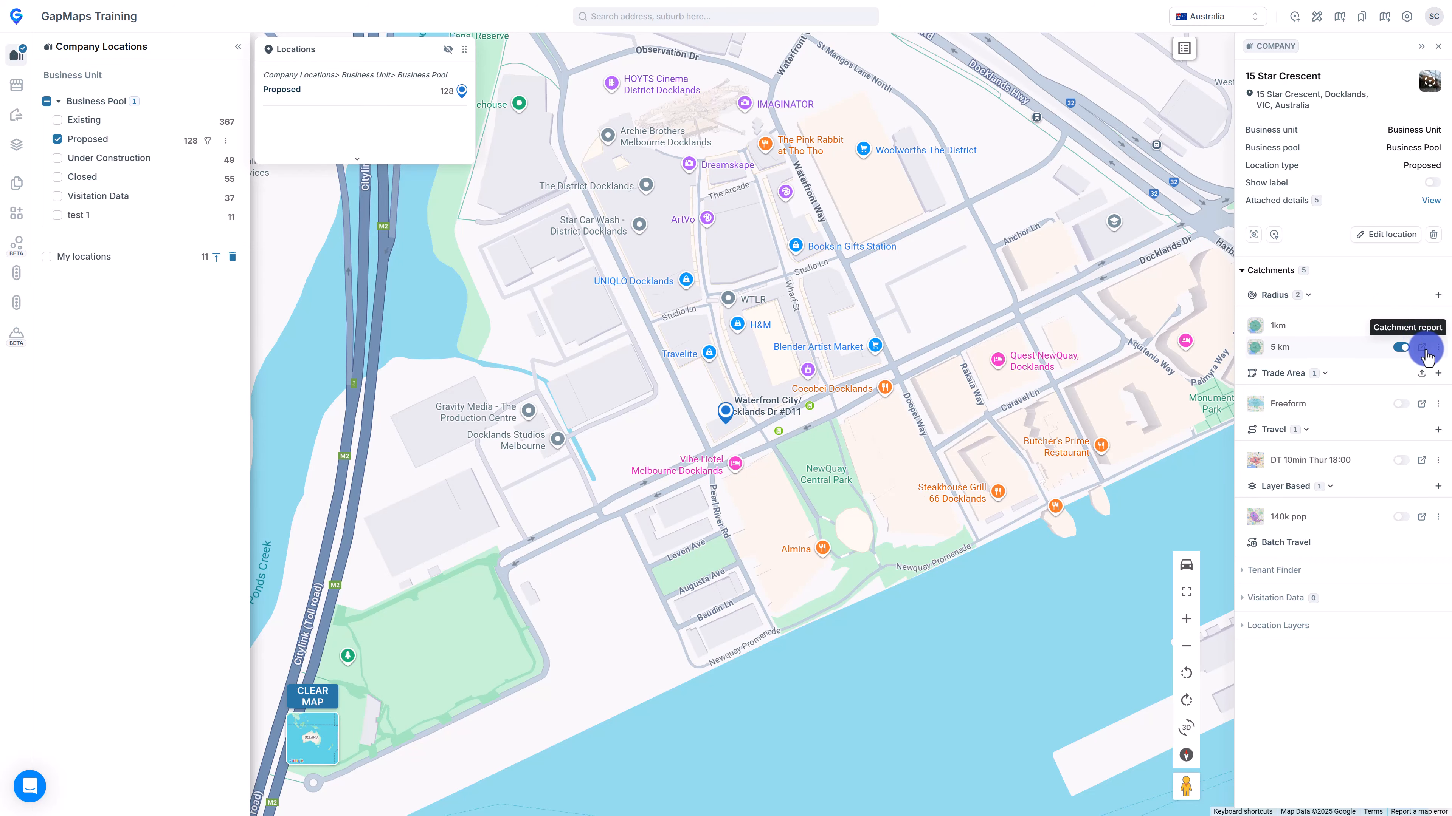
{"action": "left_click", "coordinate": [1424, 348]}
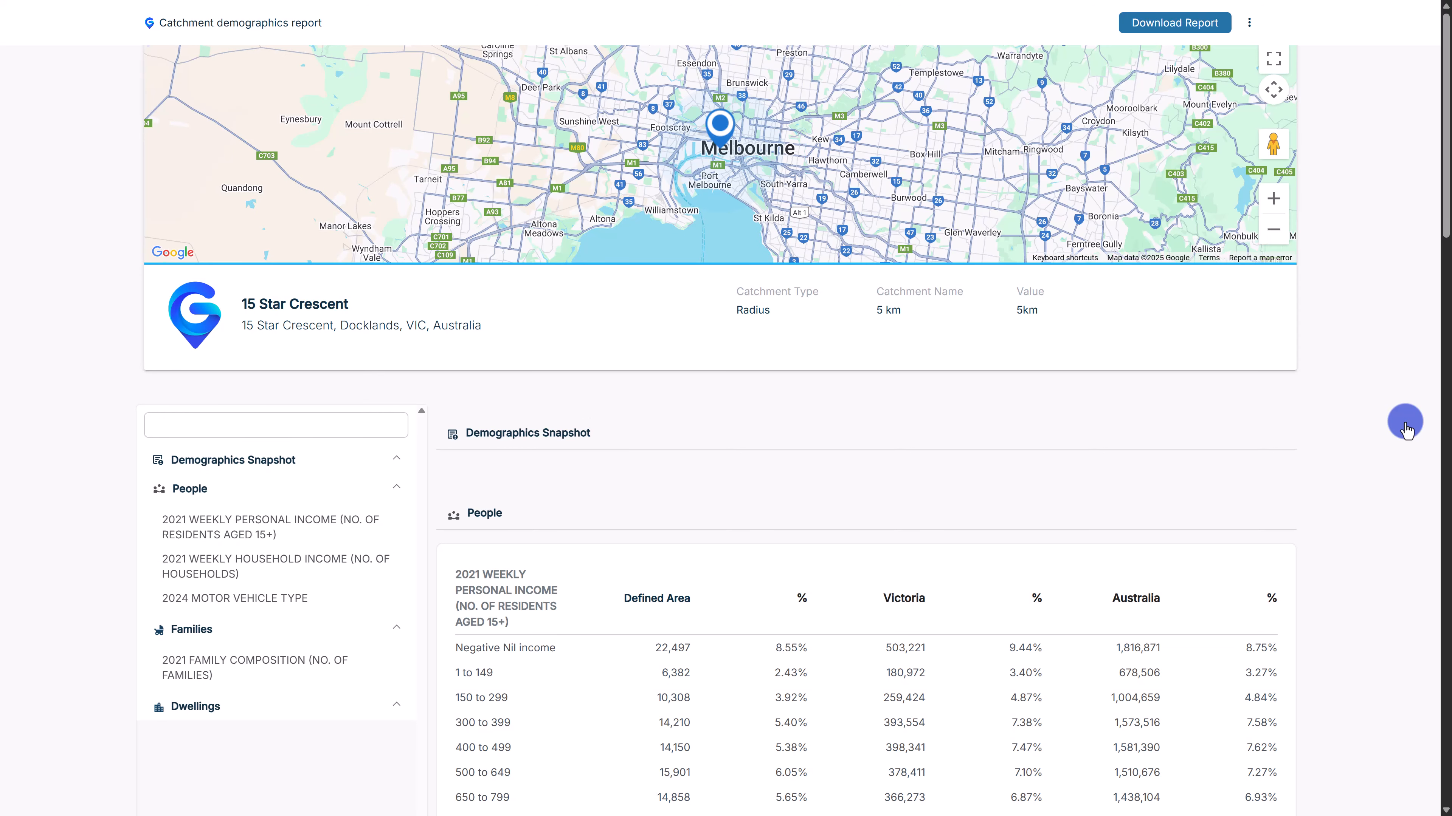
{"action": "left_click", "coordinate": [1172, 25]}
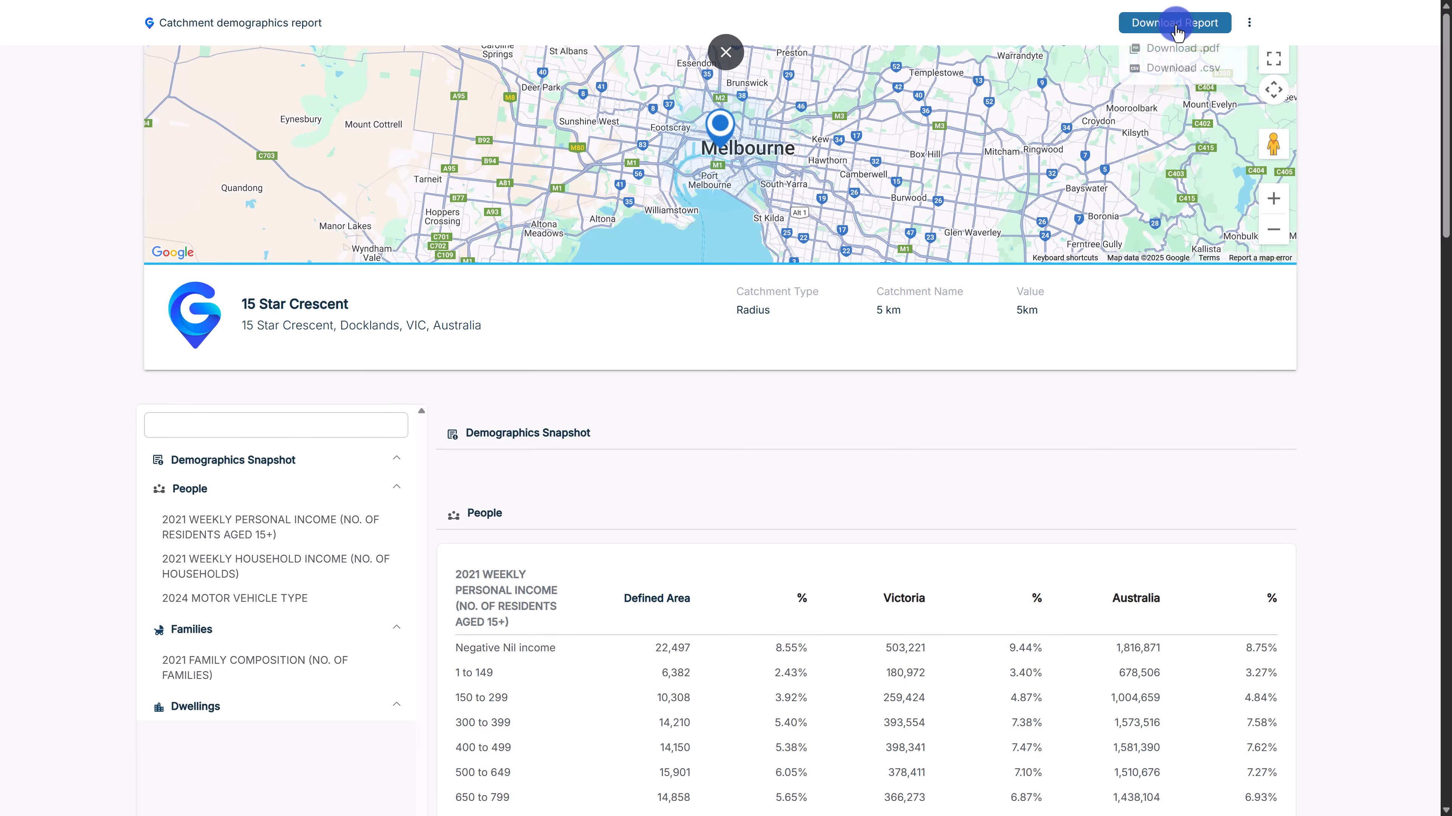
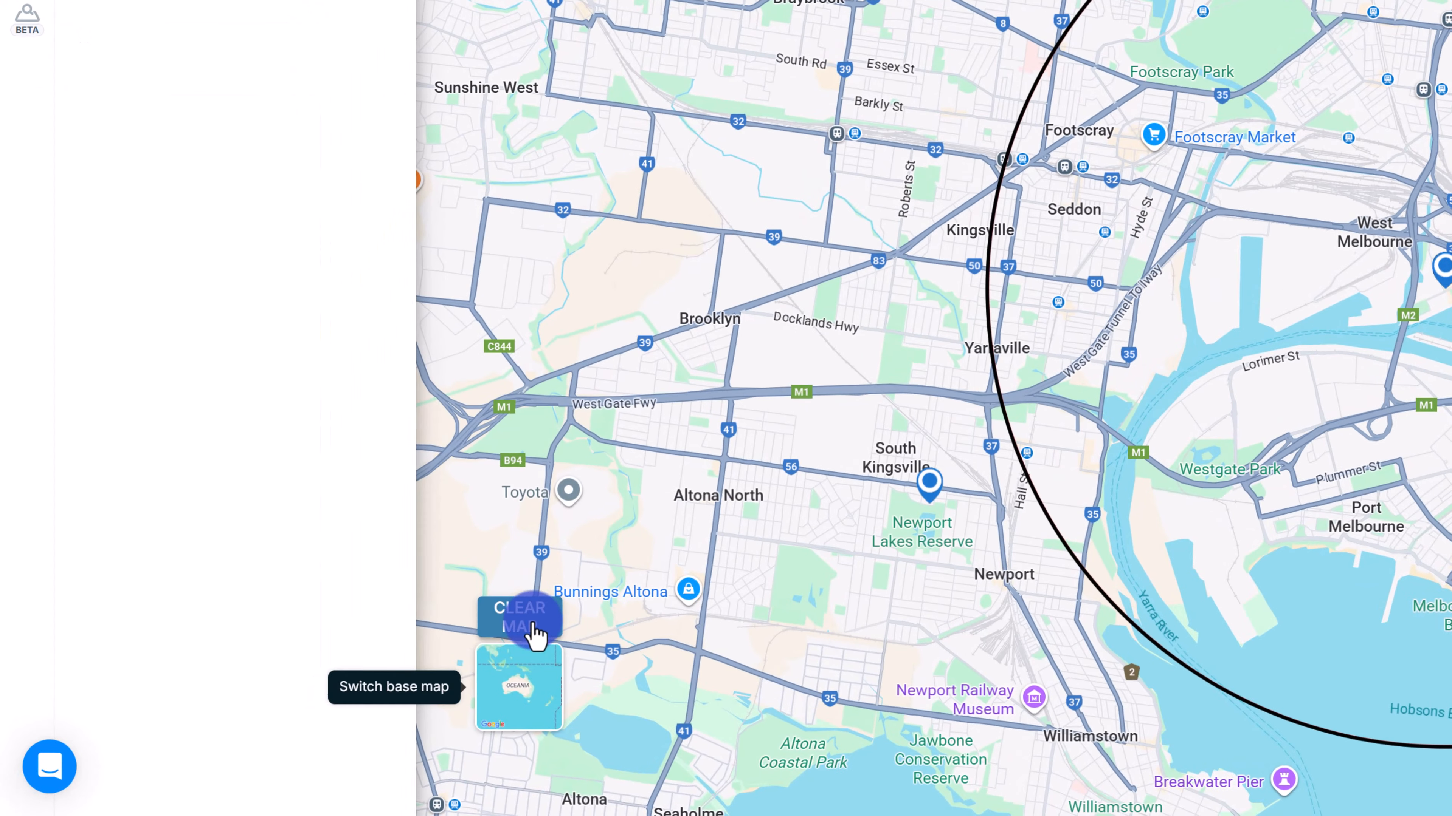
Clear the map and switch on the Childcare 'All Long Day Care' layer (9,541 locations).
{"action": "left_click", "coordinate": [321, 700]}
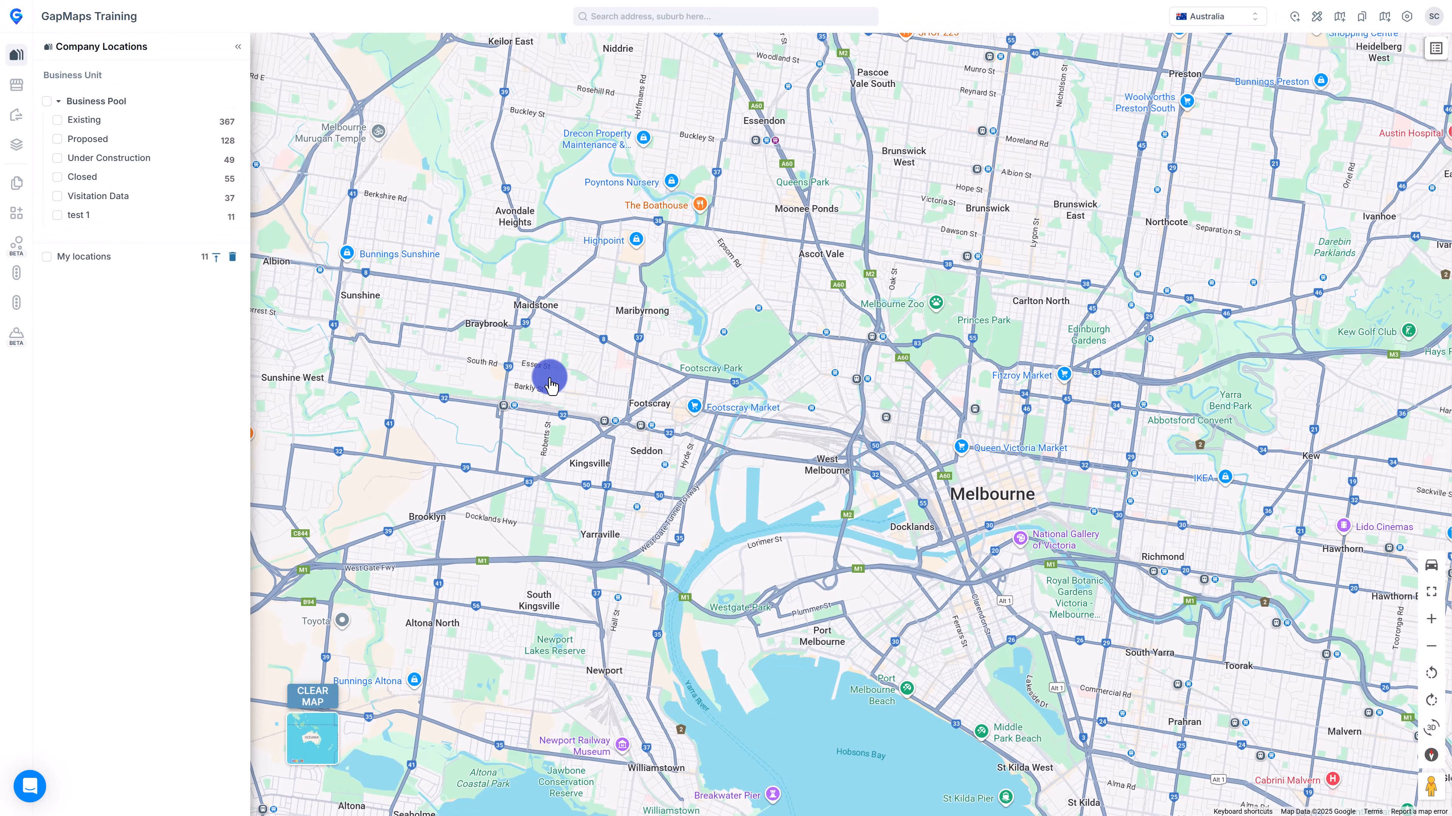
{"action": "left_click", "coordinate": [17, 91]}
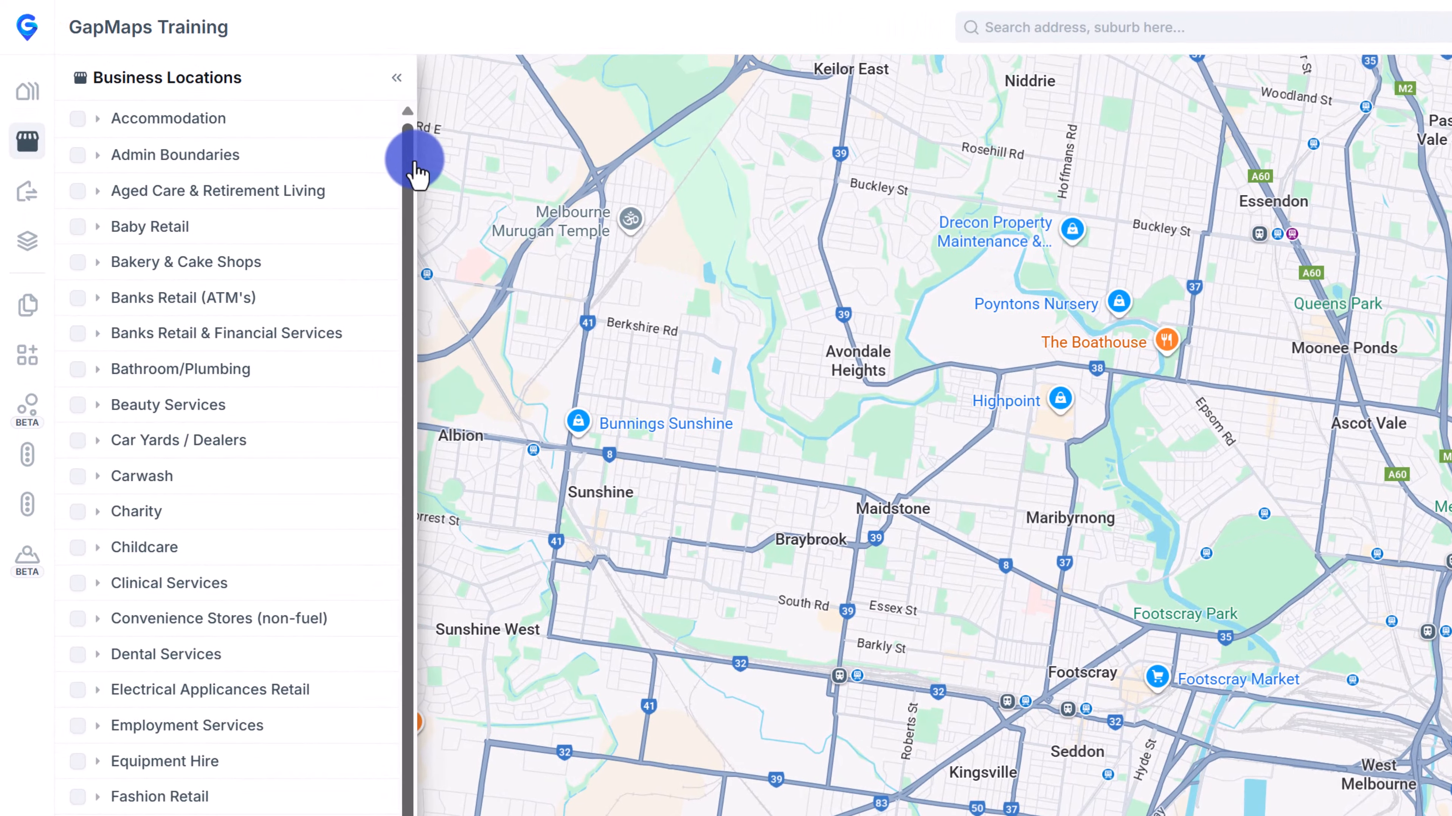
{"action": "left_click_drag", "start_coordinate": [247, 97], "coordinate": [247, 106]}
{"action": "left_click", "coordinate": [152, 529]}
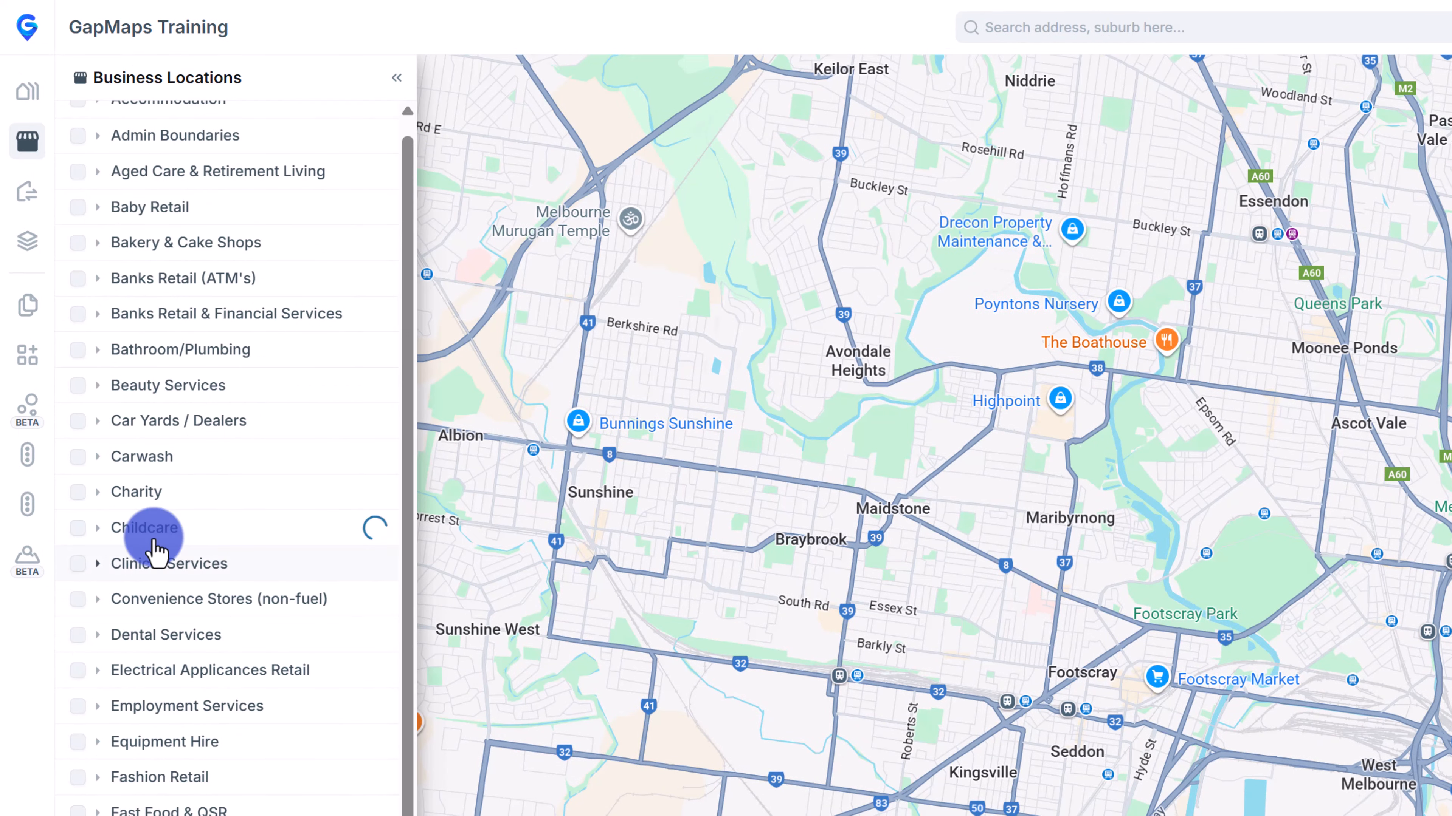
{"action": "left_click", "coordinate": [96, 652]}
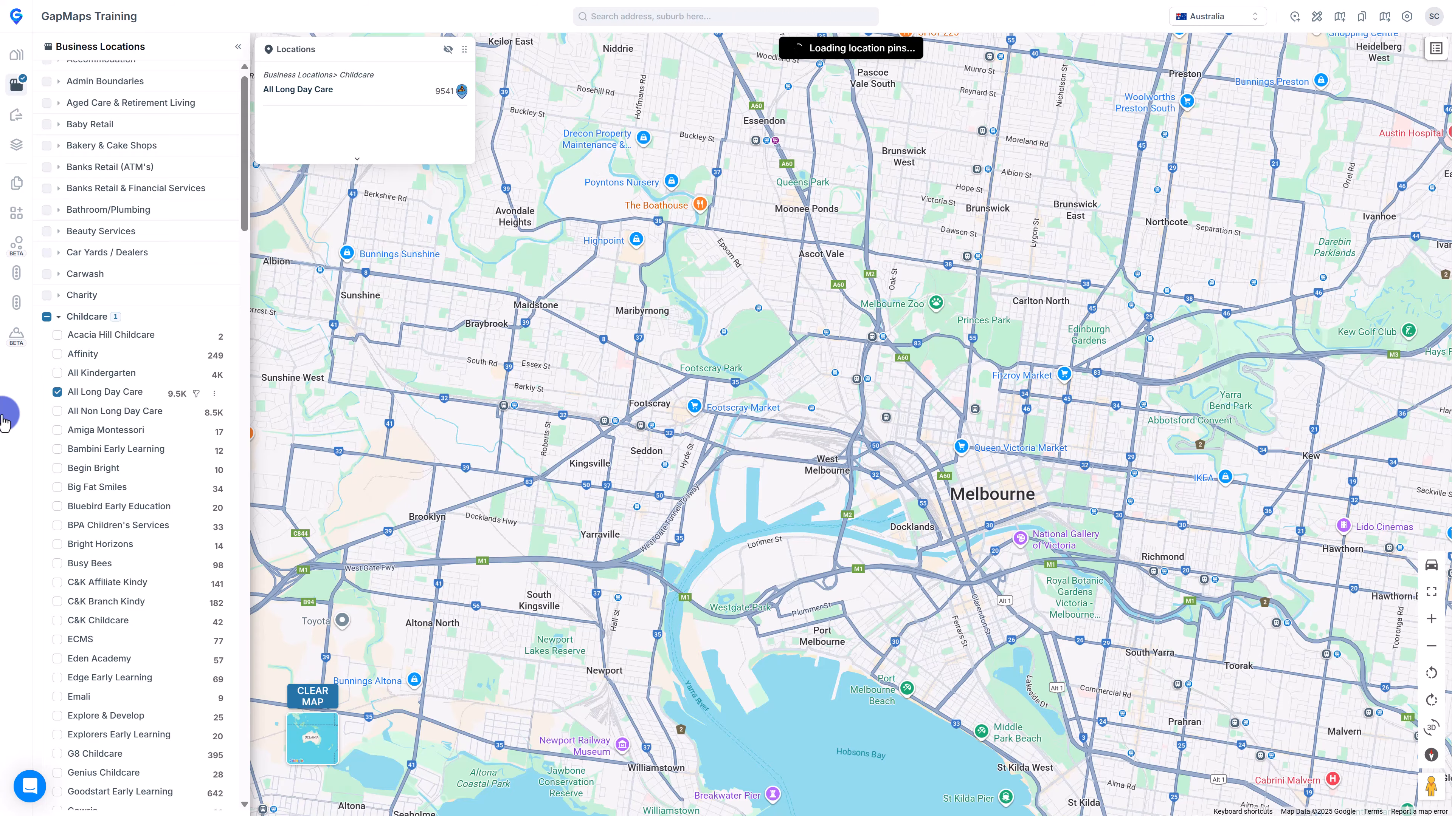
Zoom out to Australia, fly back to Melbourne's long day care pins and open Giraffe Childcare Docklands.
{"action": "scroll", "coordinate": [817, 395], "scroll_direction": "down", "scroll_amount": 10}
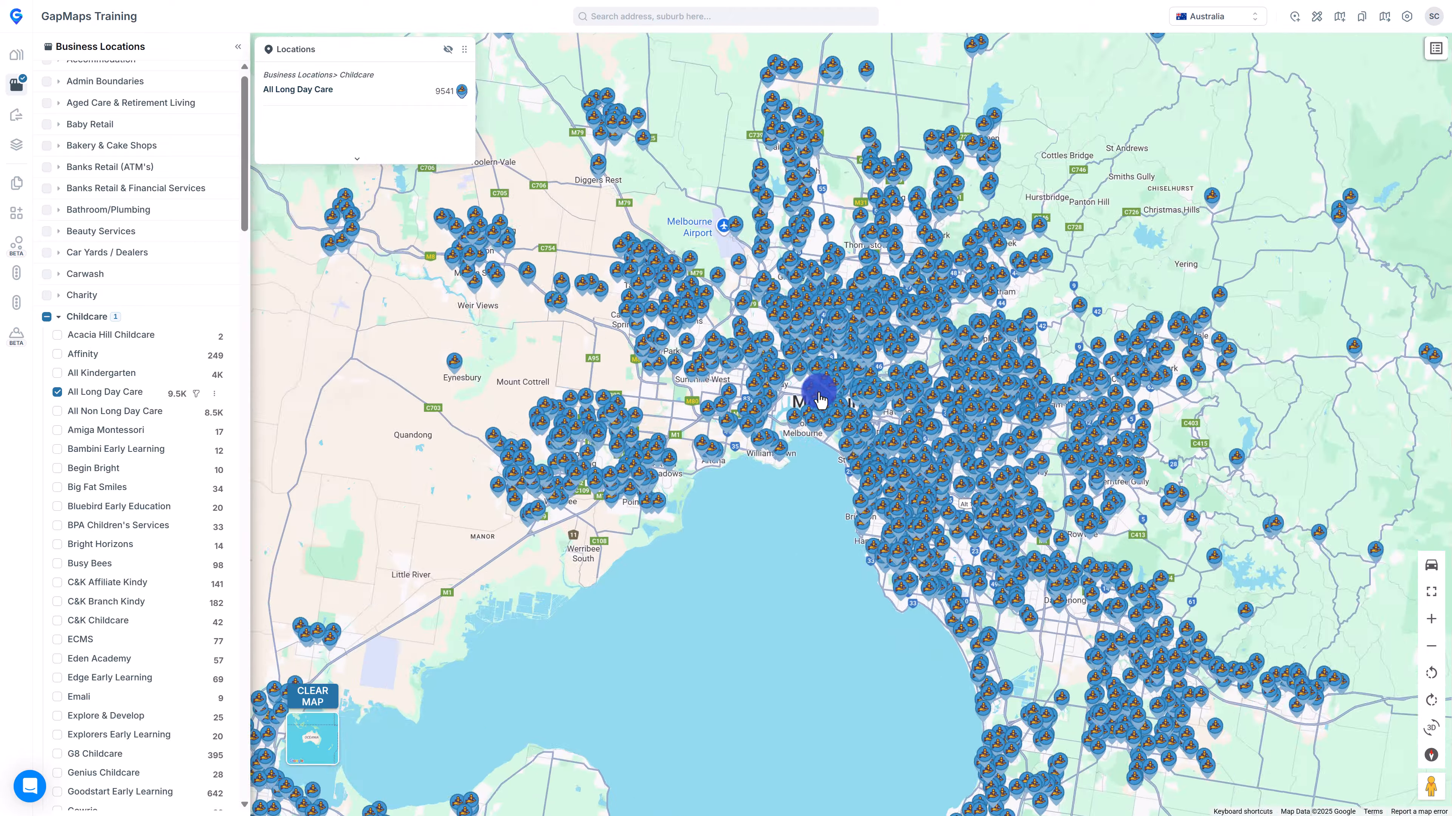
{"action": "scroll", "coordinate": [812, 389], "scroll_direction": "down", "scroll_amount": 5}
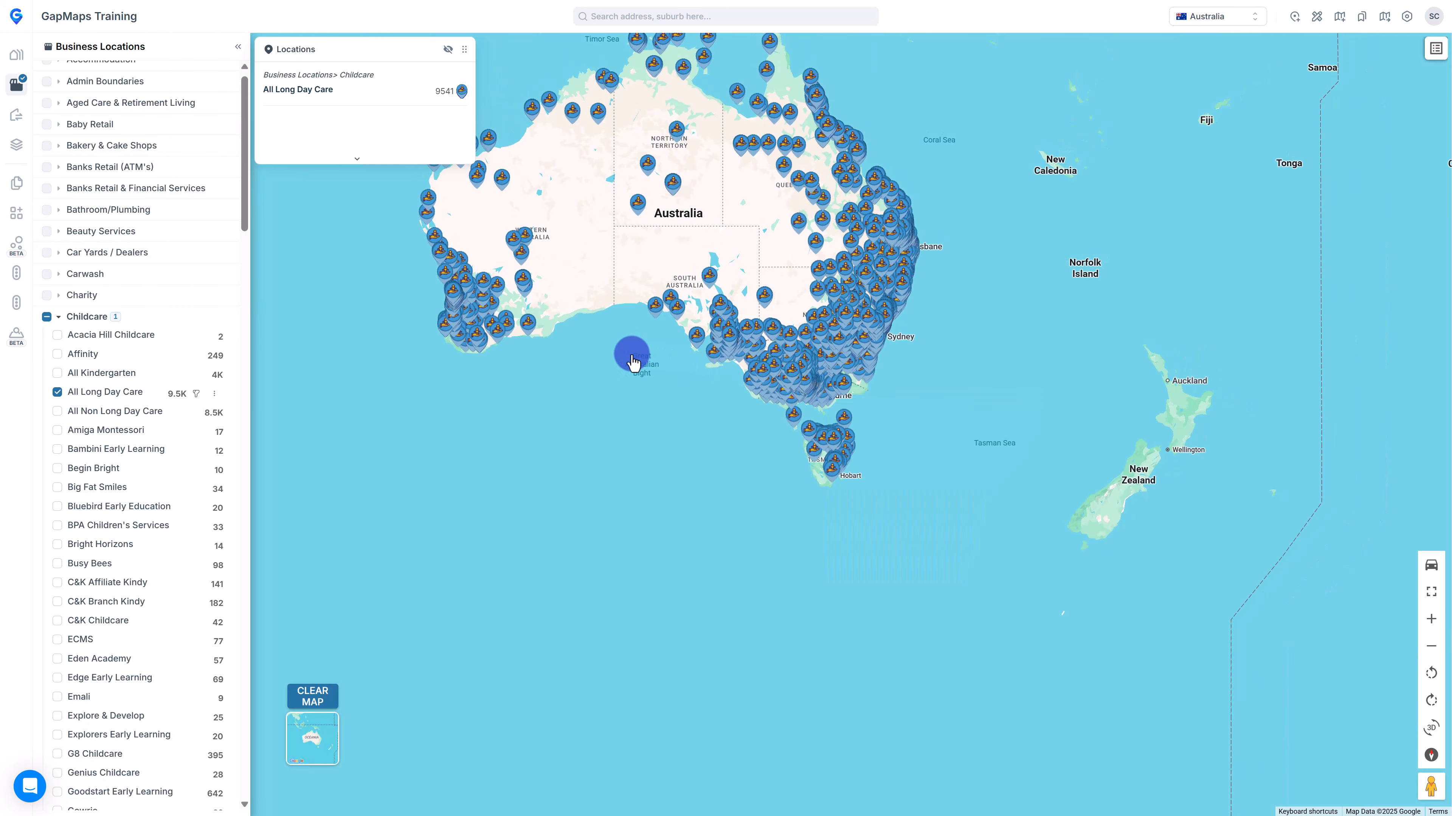
{"action": "left_click_drag", "start_coordinate": [632, 357], "coordinate": [677, 541]}
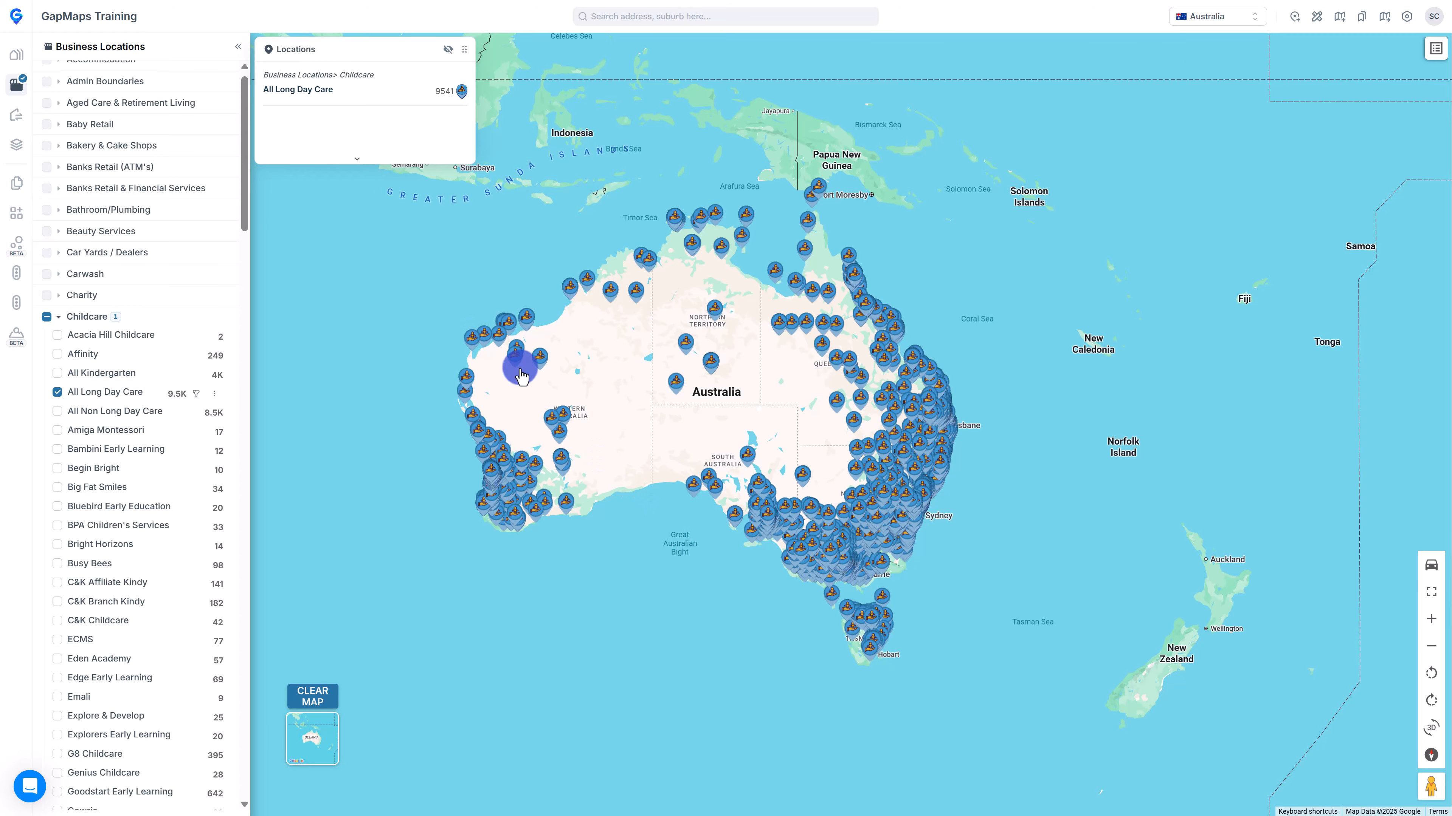
{"action": "left_click", "coordinate": [421, 97]}
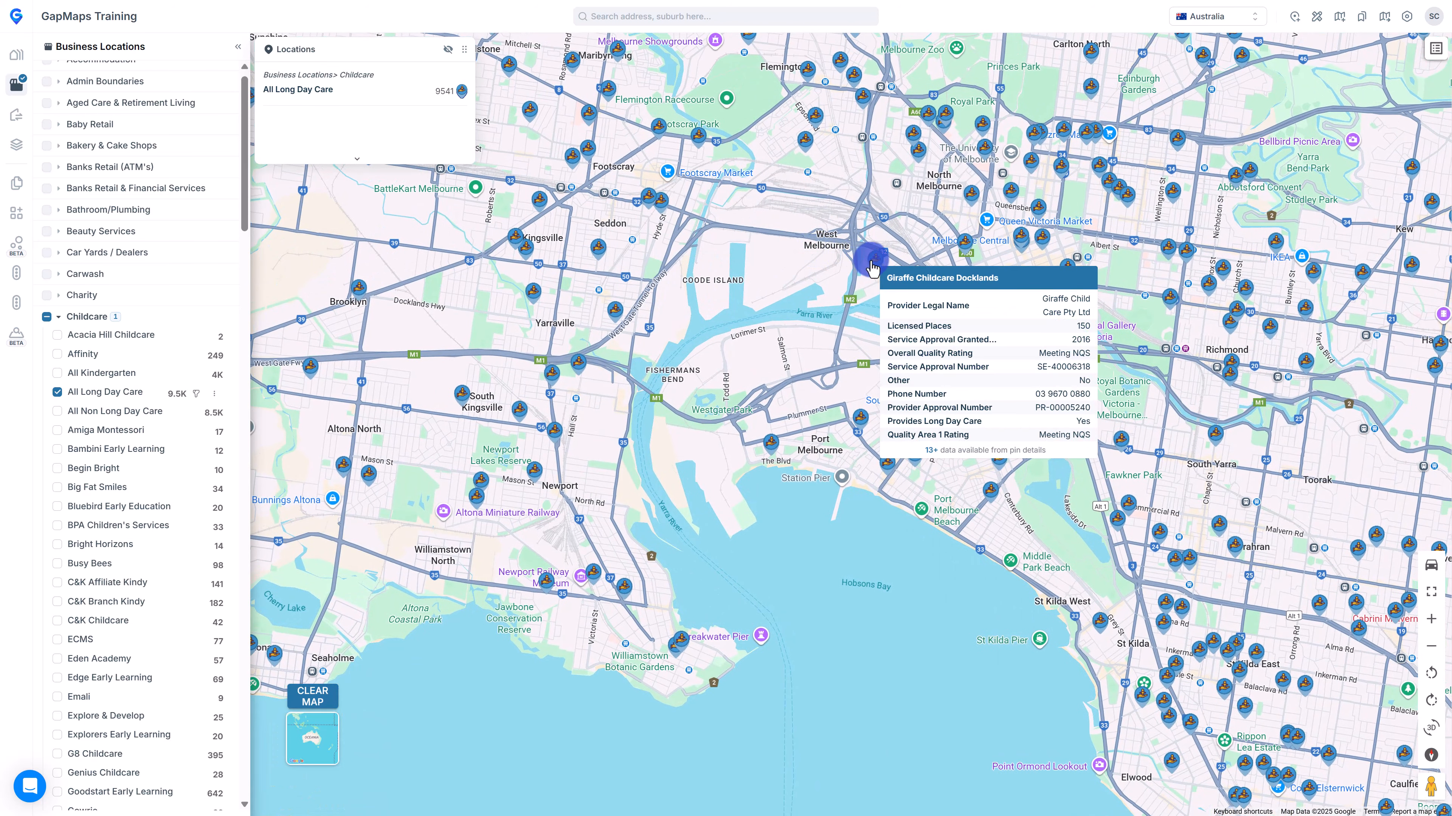
{"action": "left_click", "coordinate": [869, 267]}
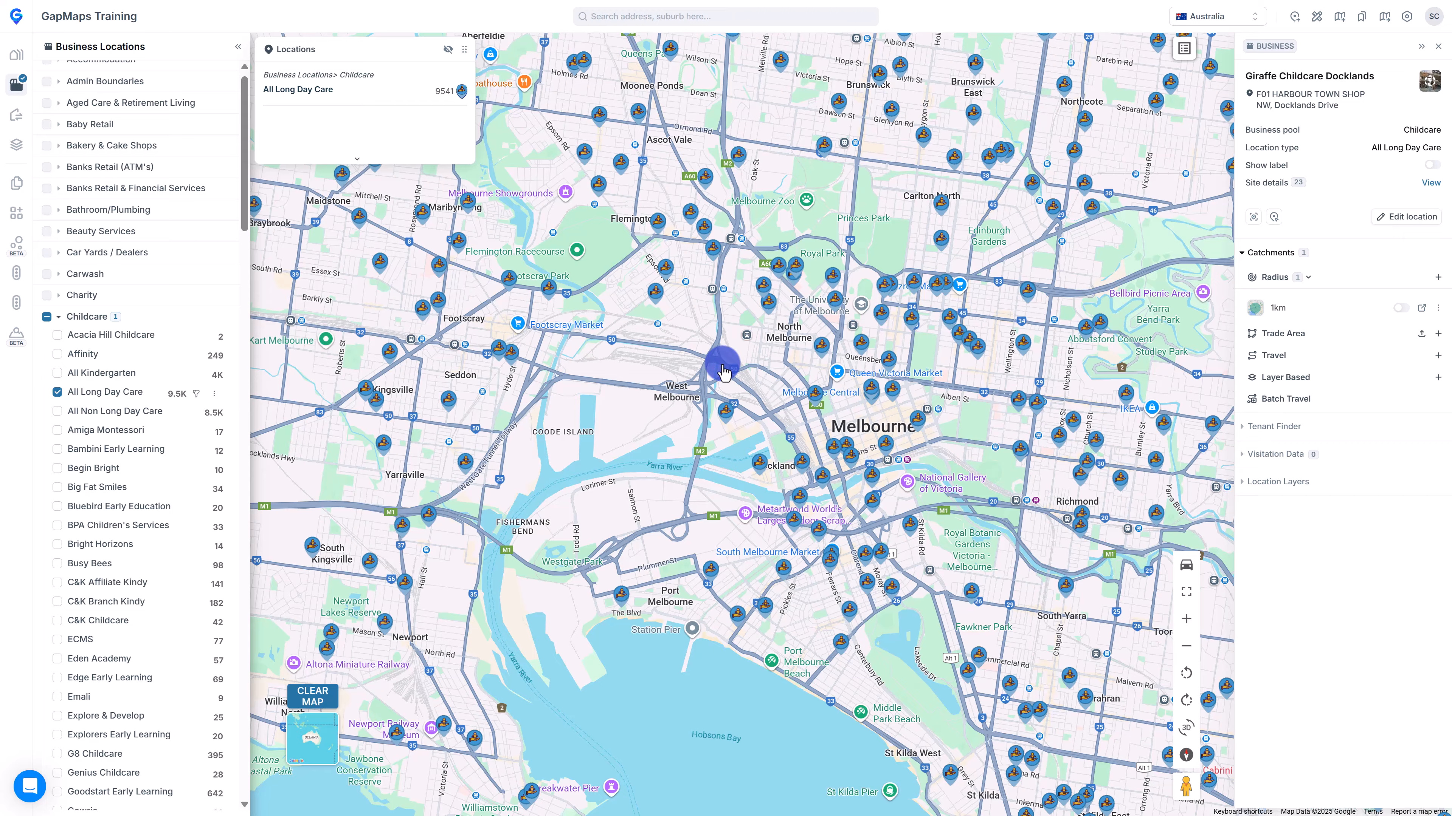
View Giraffe Childcare Docklands' full site details, add Amiga Montessori pins, then clear the map.
{"action": "mouse_move", "coordinate": [739, 417]}
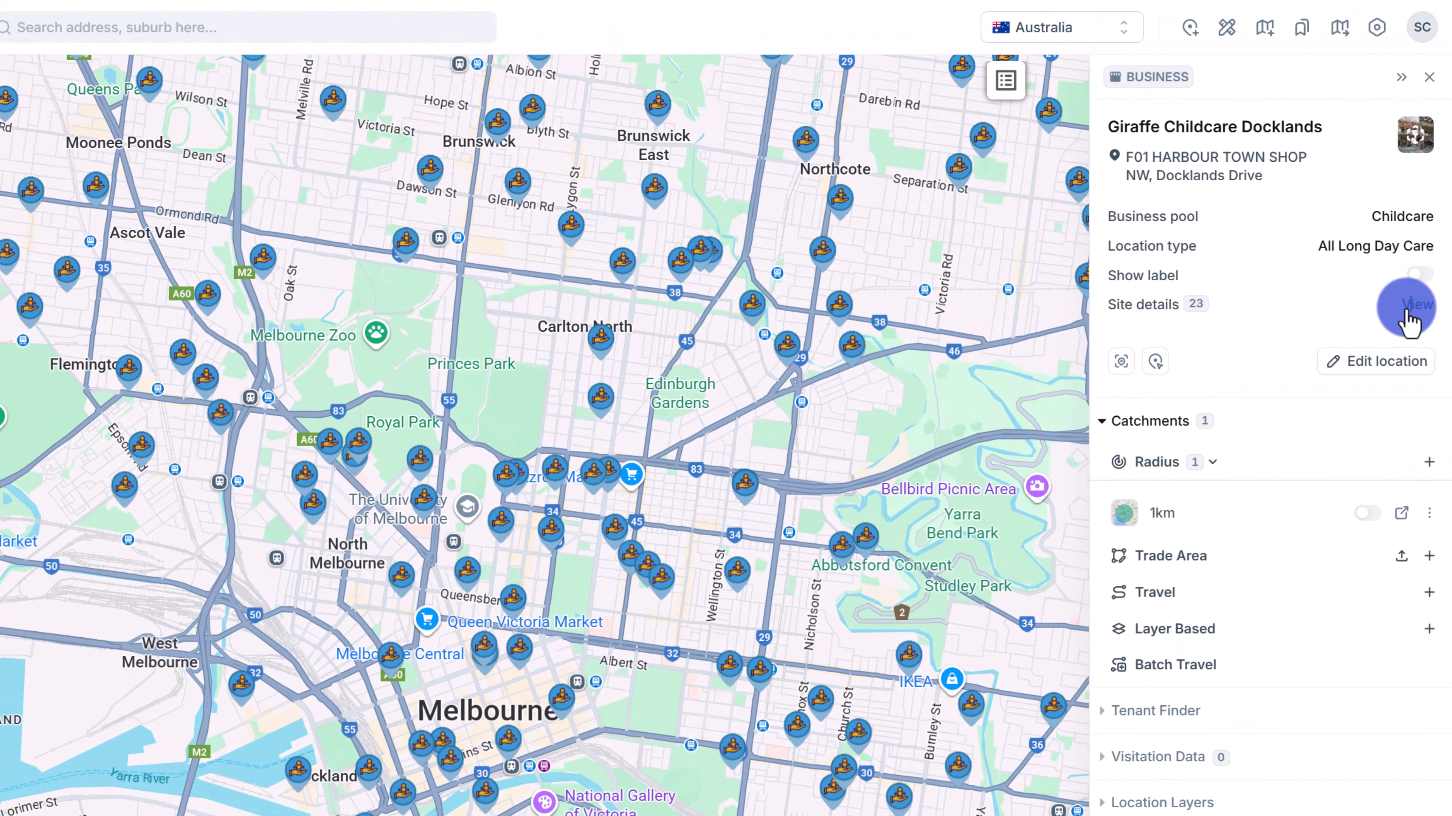
{"action": "left_click", "coordinate": [1405, 311]}
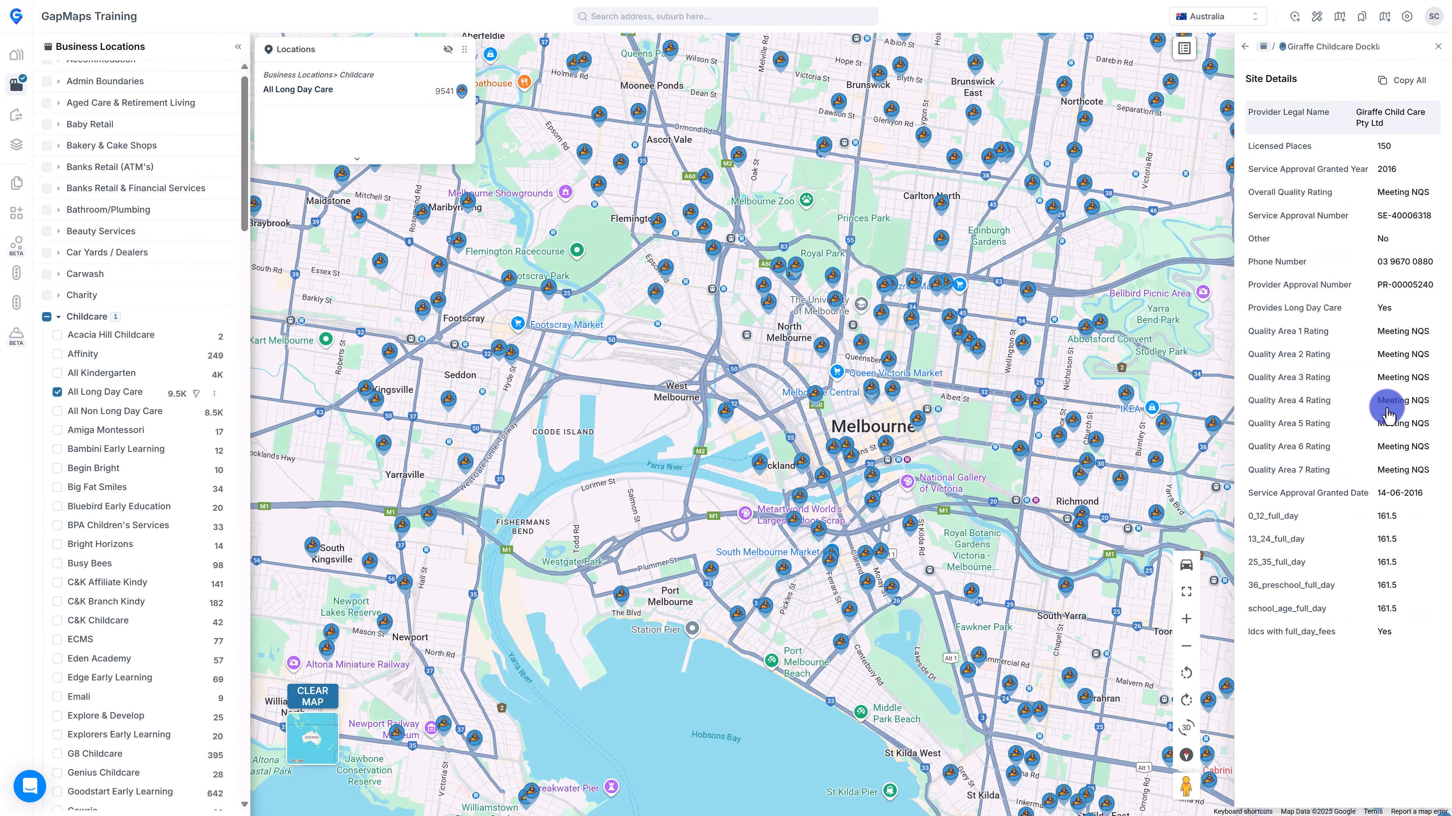
{"action": "left_click", "coordinate": [1401, 81]}
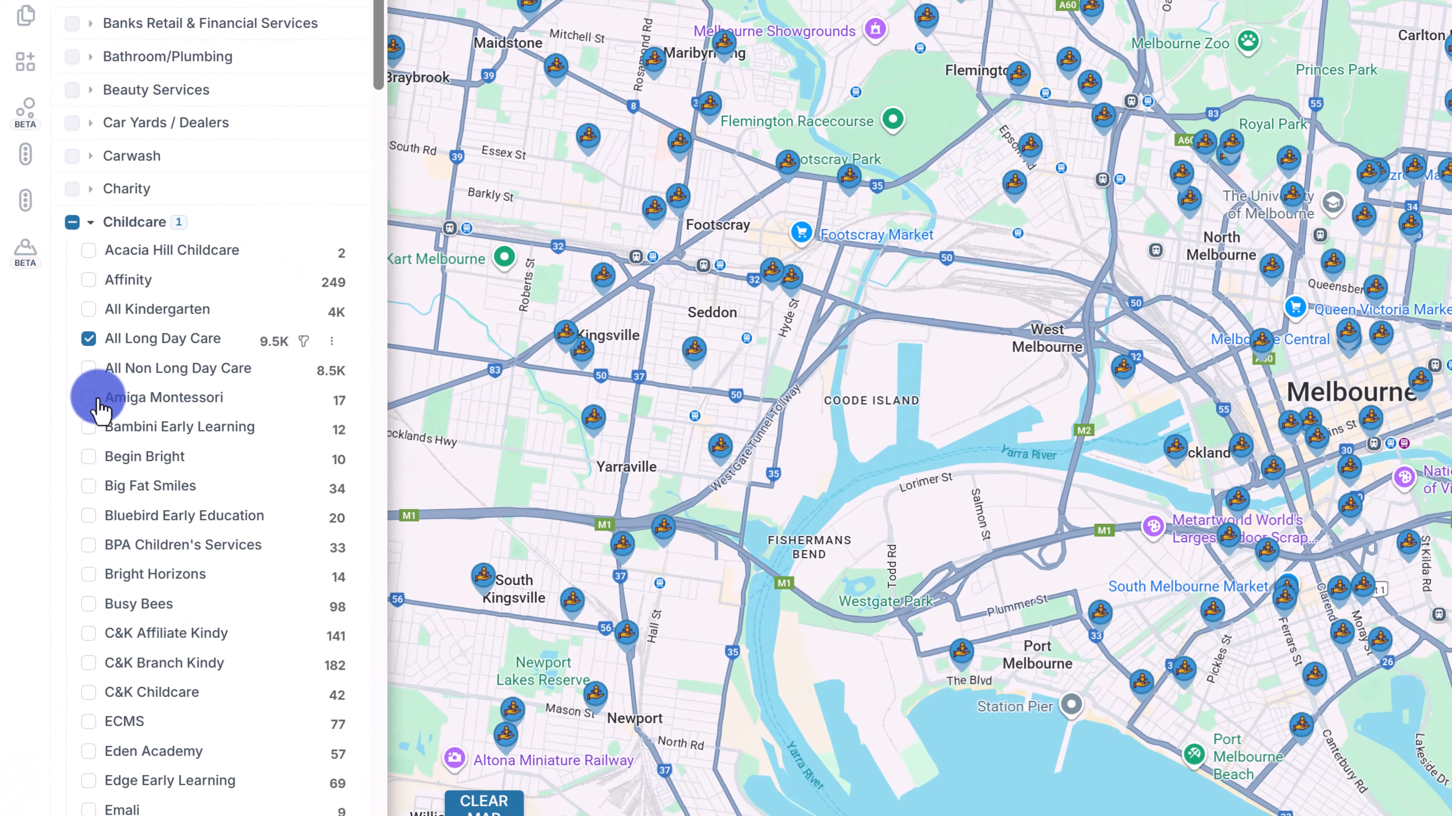
{"action": "left_click", "coordinate": [57, 429]}
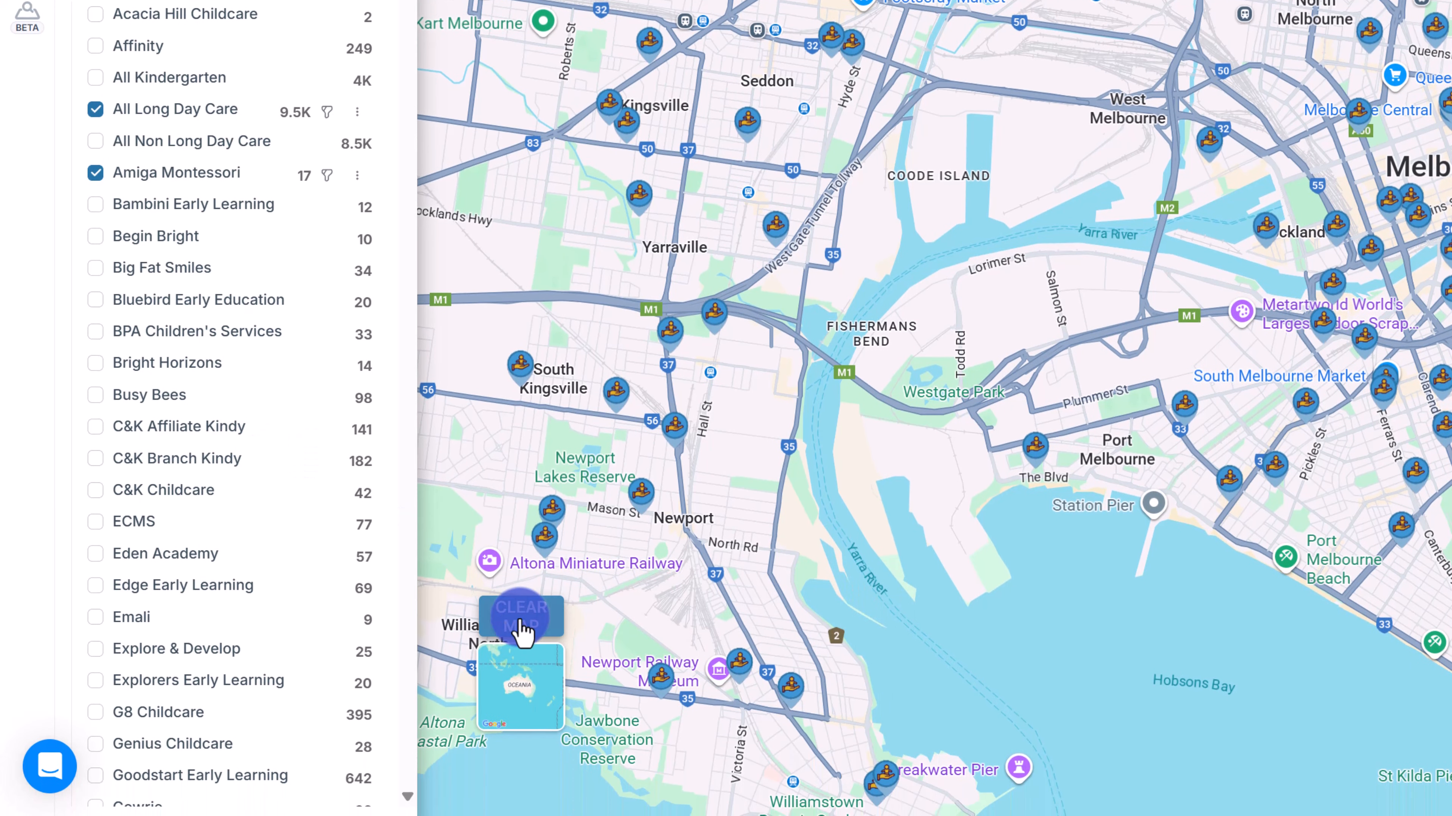
{"action": "left_click", "coordinate": [518, 815]}
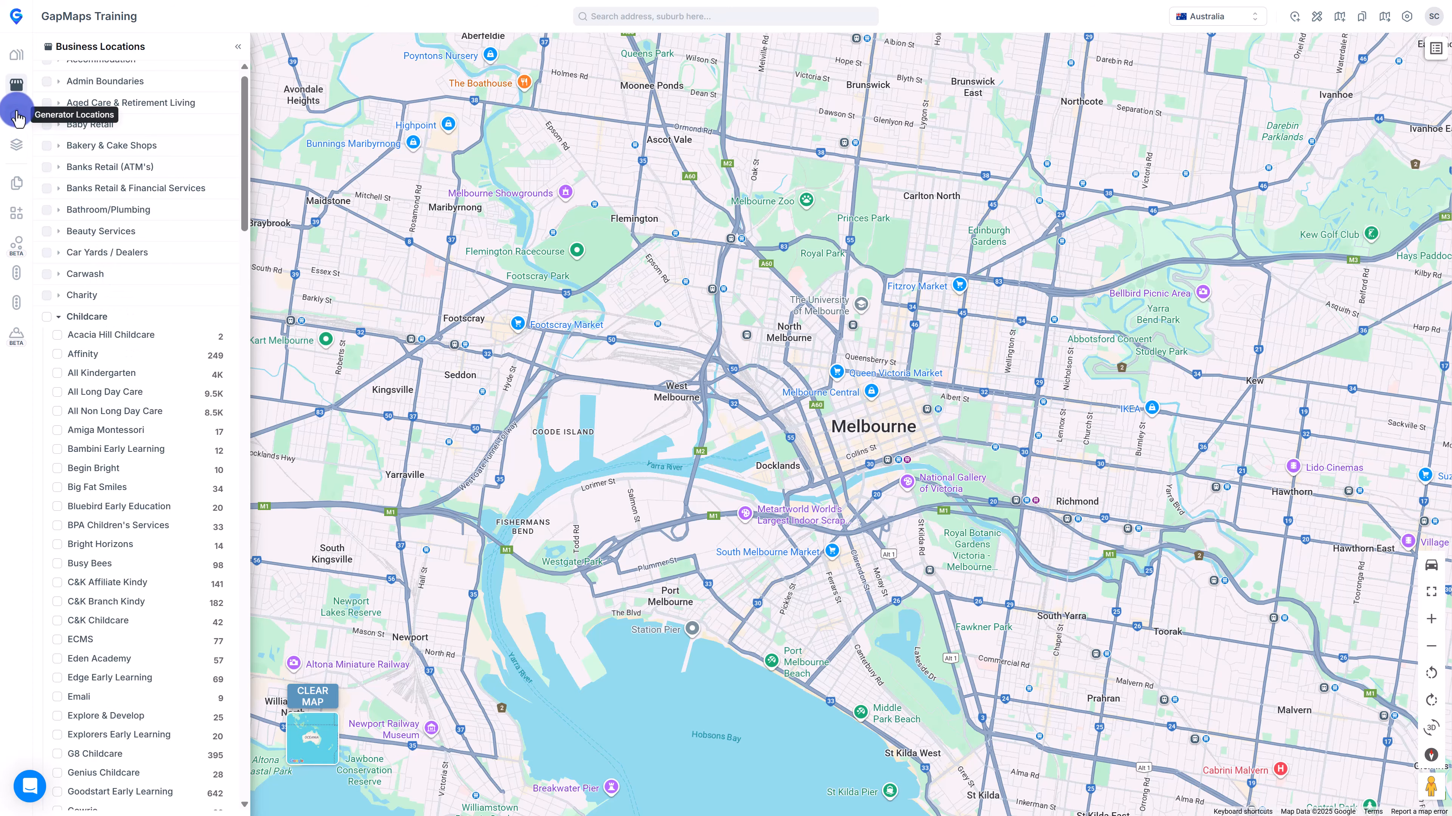
Show Public Hospitals, inspect The Royal Childrens Hospital's details, then clear the map.
{"action": "left_click", "coordinate": [24, 0]}
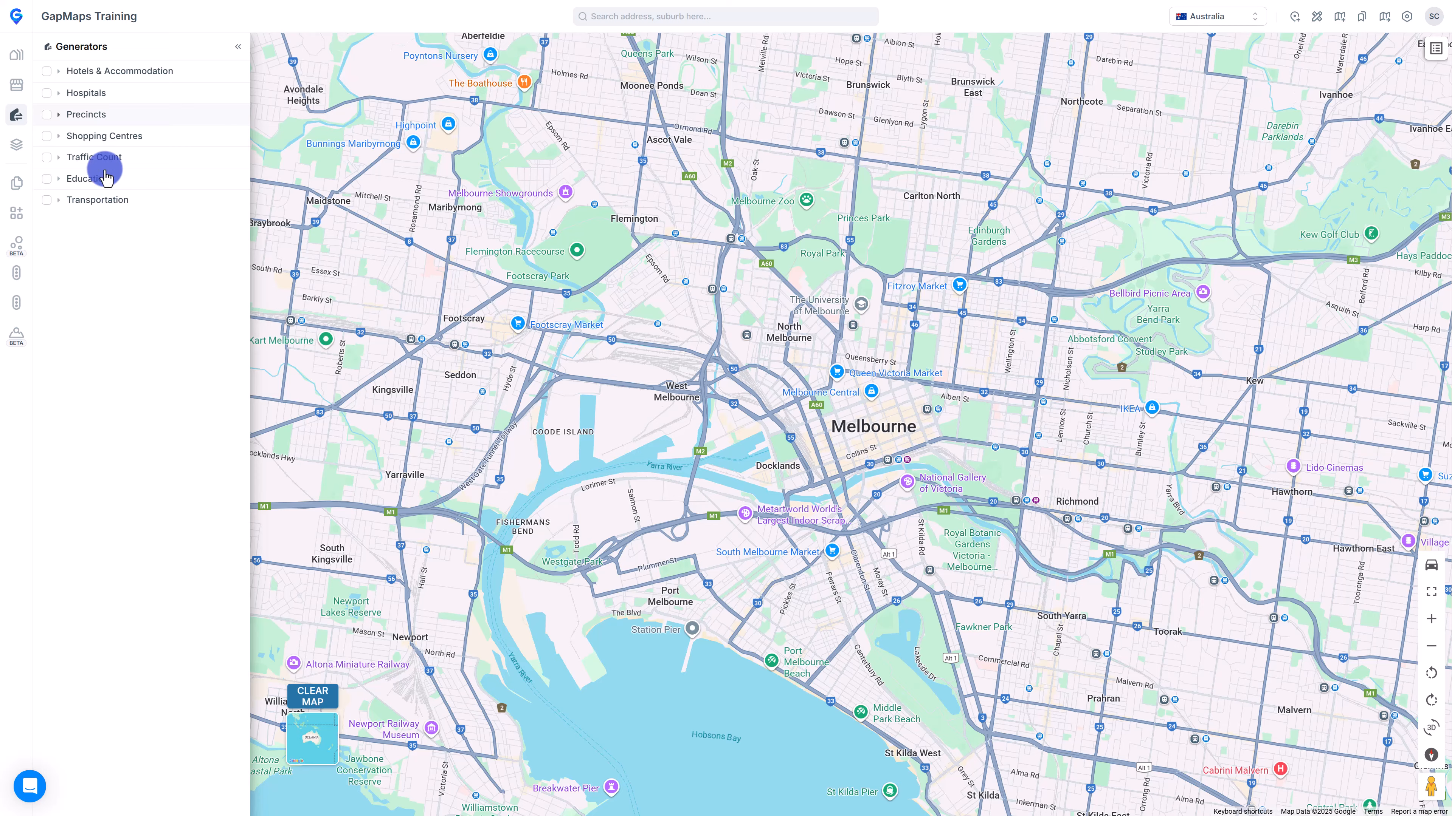
{"action": "left_click", "coordinate": [61, 93]}
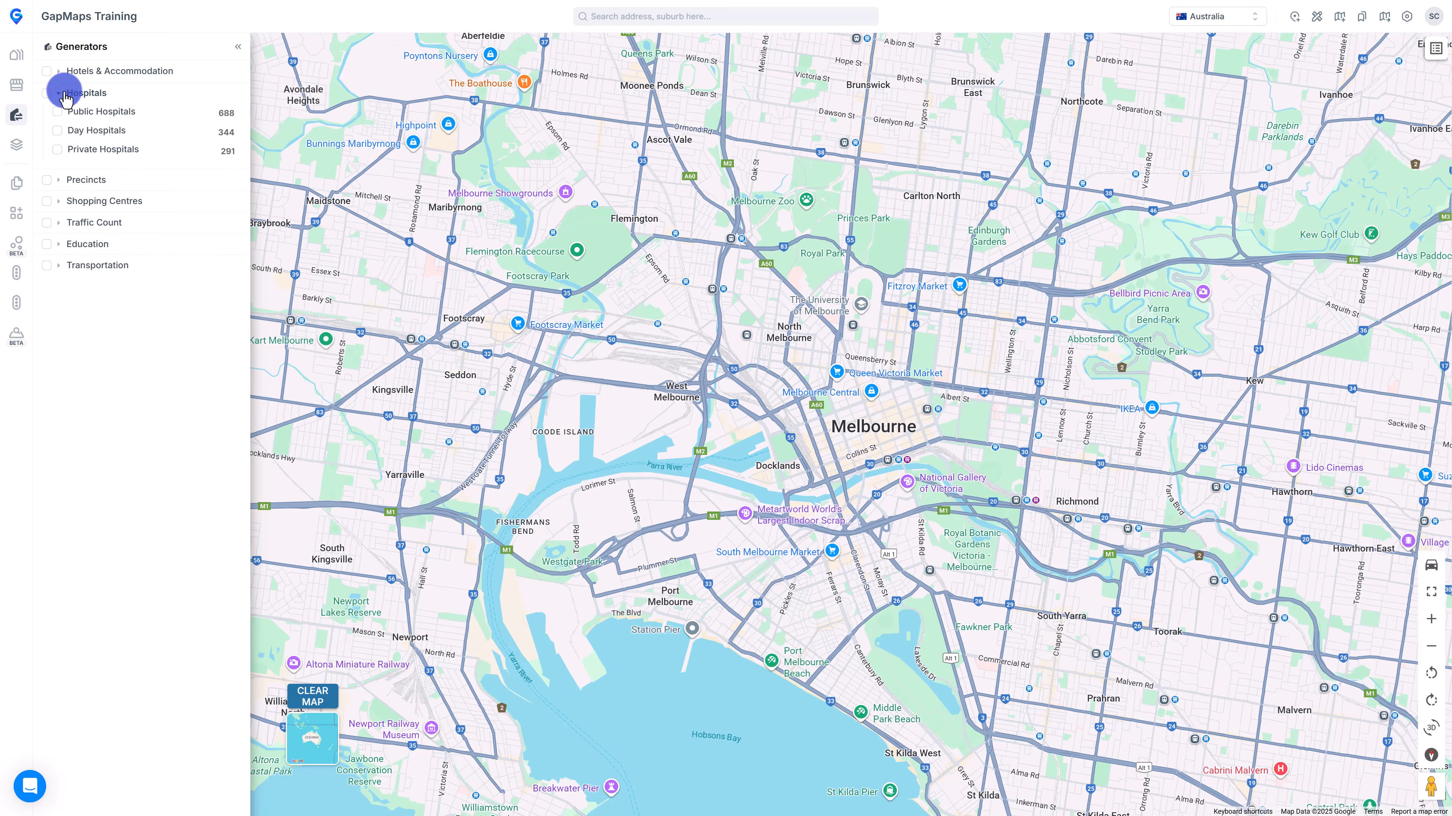
{"action": "left_click", "coordinate": [57, 112]}
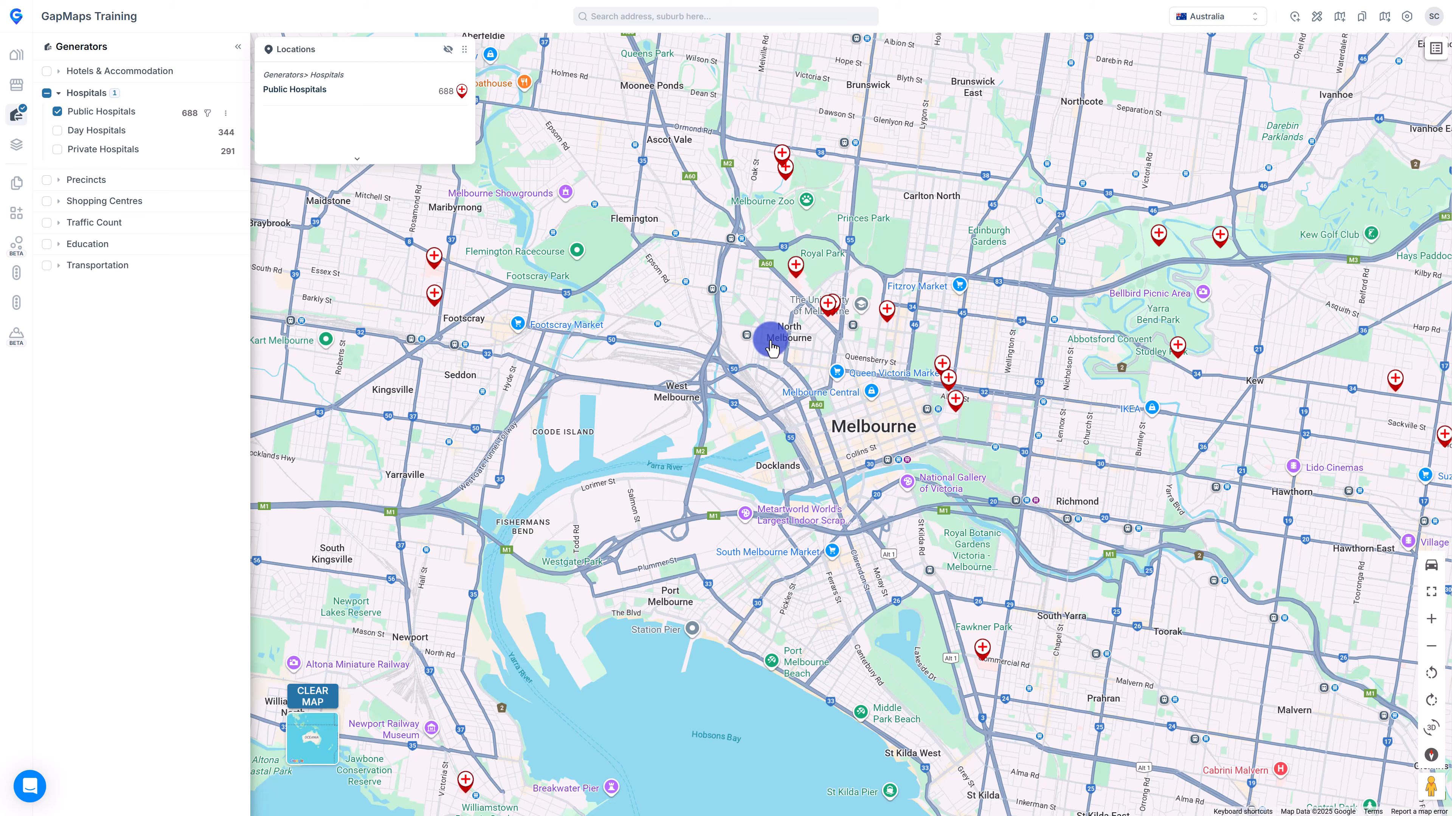
{"action": "mouse_move", "coordinate": [797, 270]}
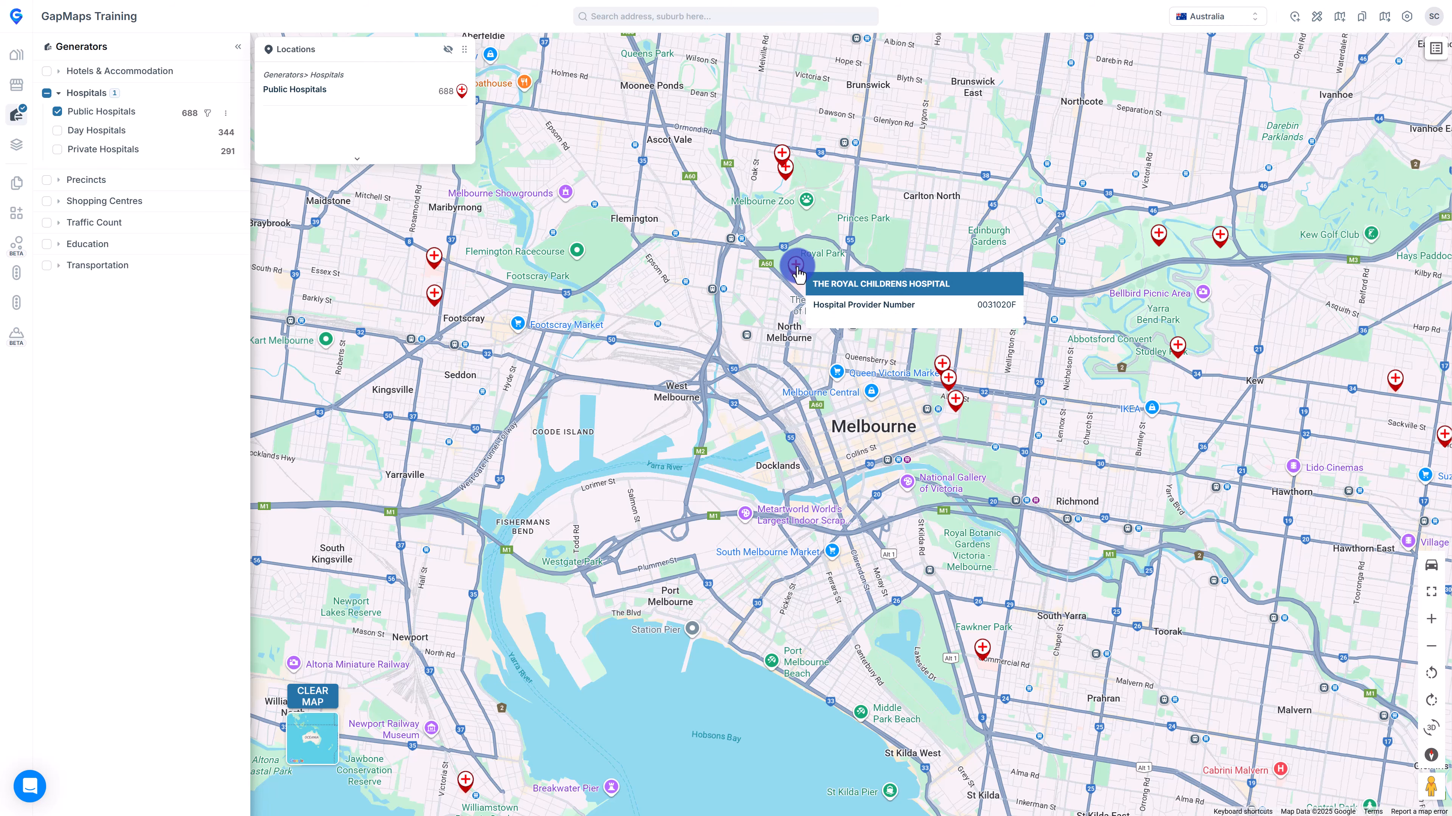
{"action": "left_click", "coordinate": [797, 270]}
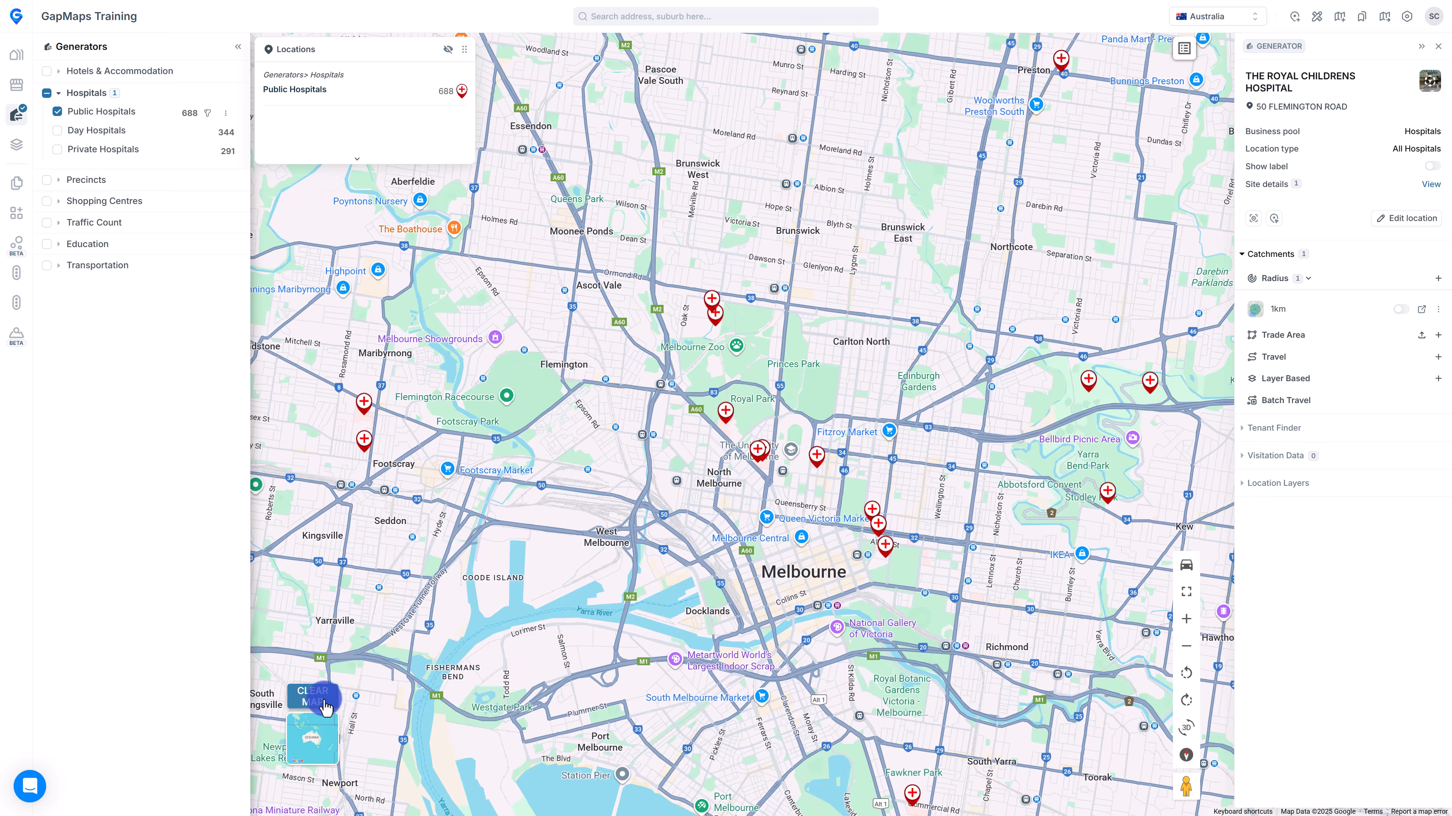
{"action": "left_click", "coordinate": [313, 701]}
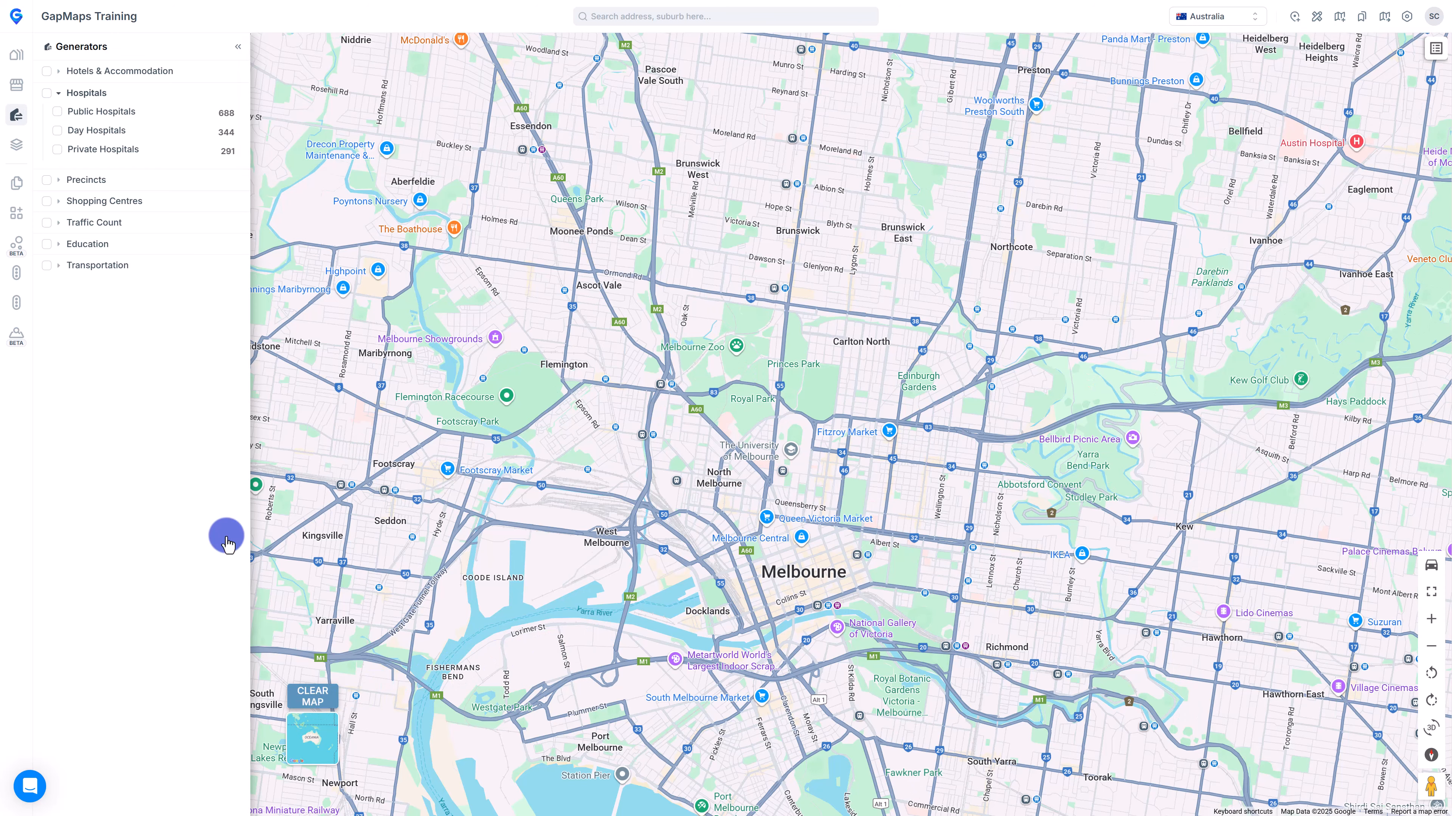
Map 001 Population by SA2 and enlarge the legend to show every population range.
{"action": "left_click", "coordinate": [16, 144]}
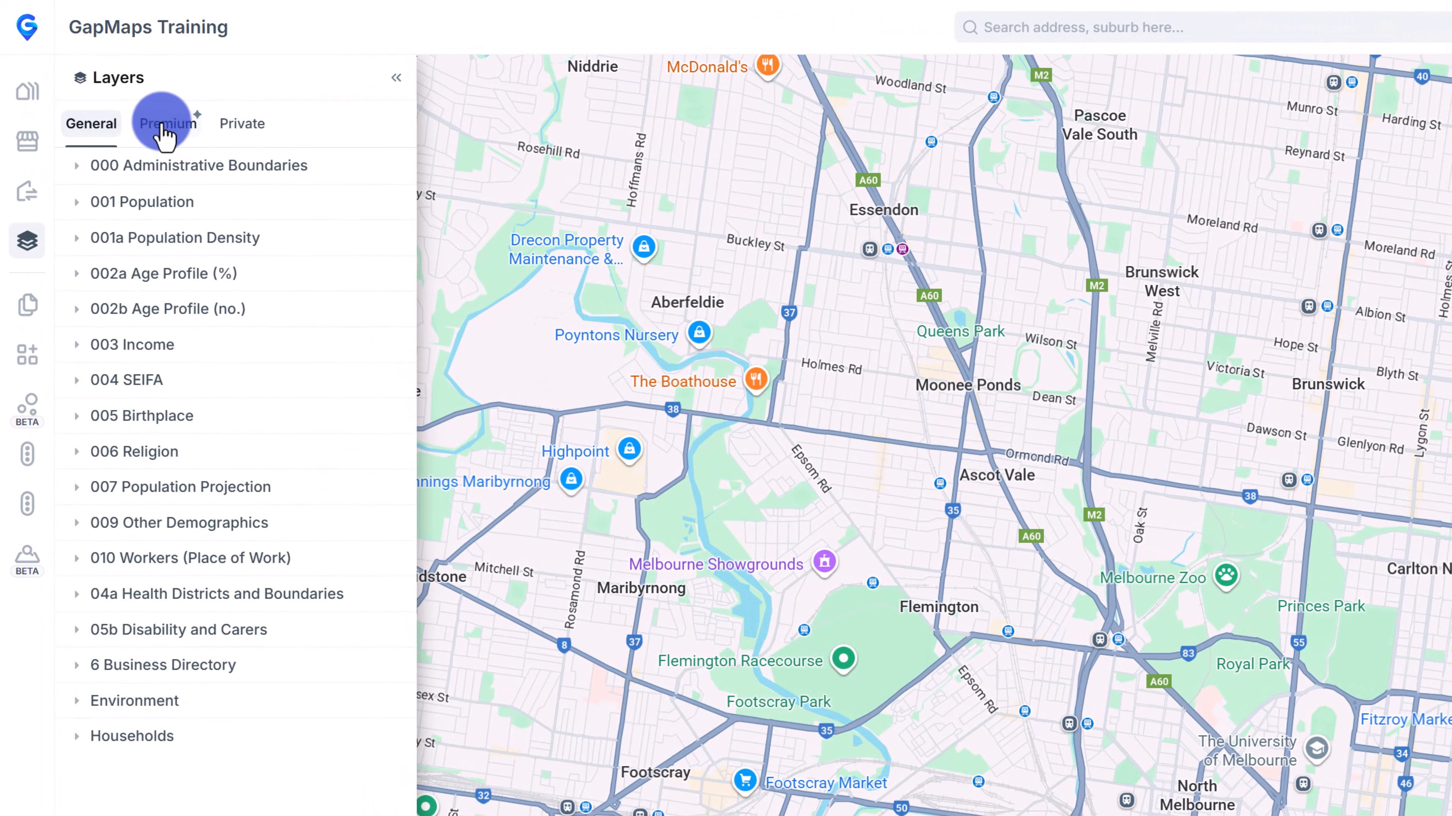
{"action": "left_click", "coordinate": [126, 95]}
{"action": "left_click", "coordinate": [243, 124]}
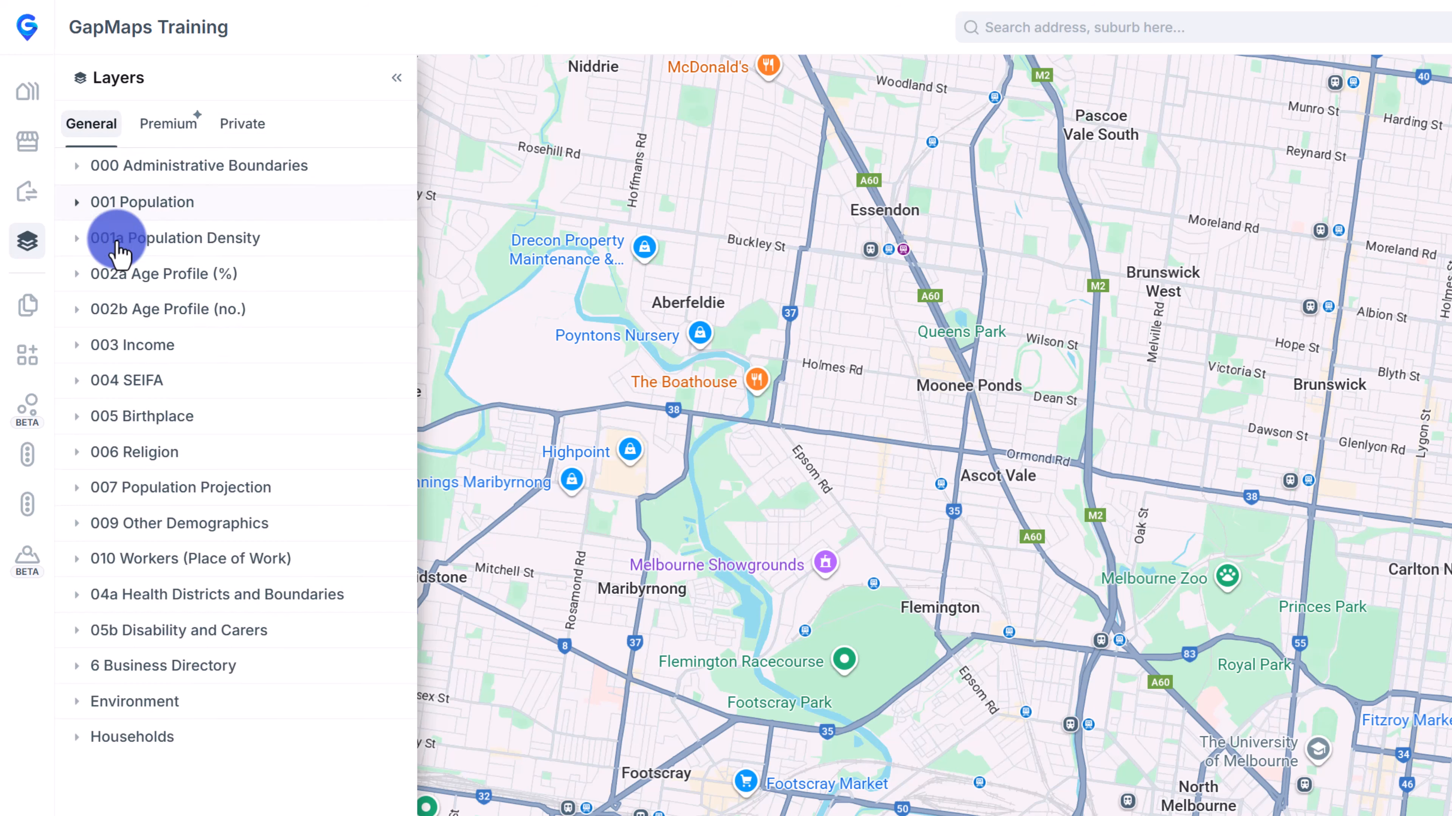
{"action": "left_click", "coordinate": [82, 205]}
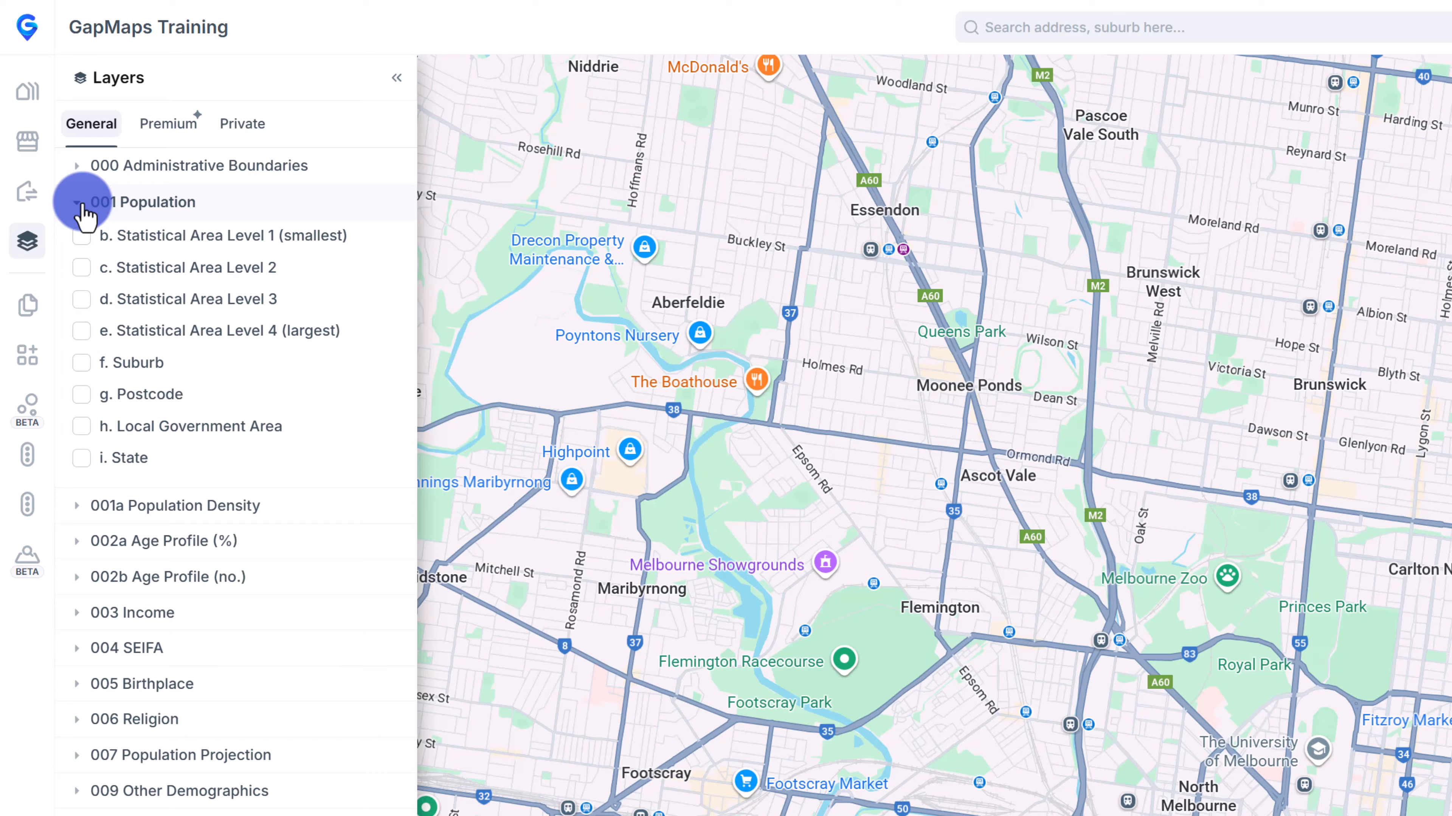
{"action": "left_click", "coordinate": [81, 268]}
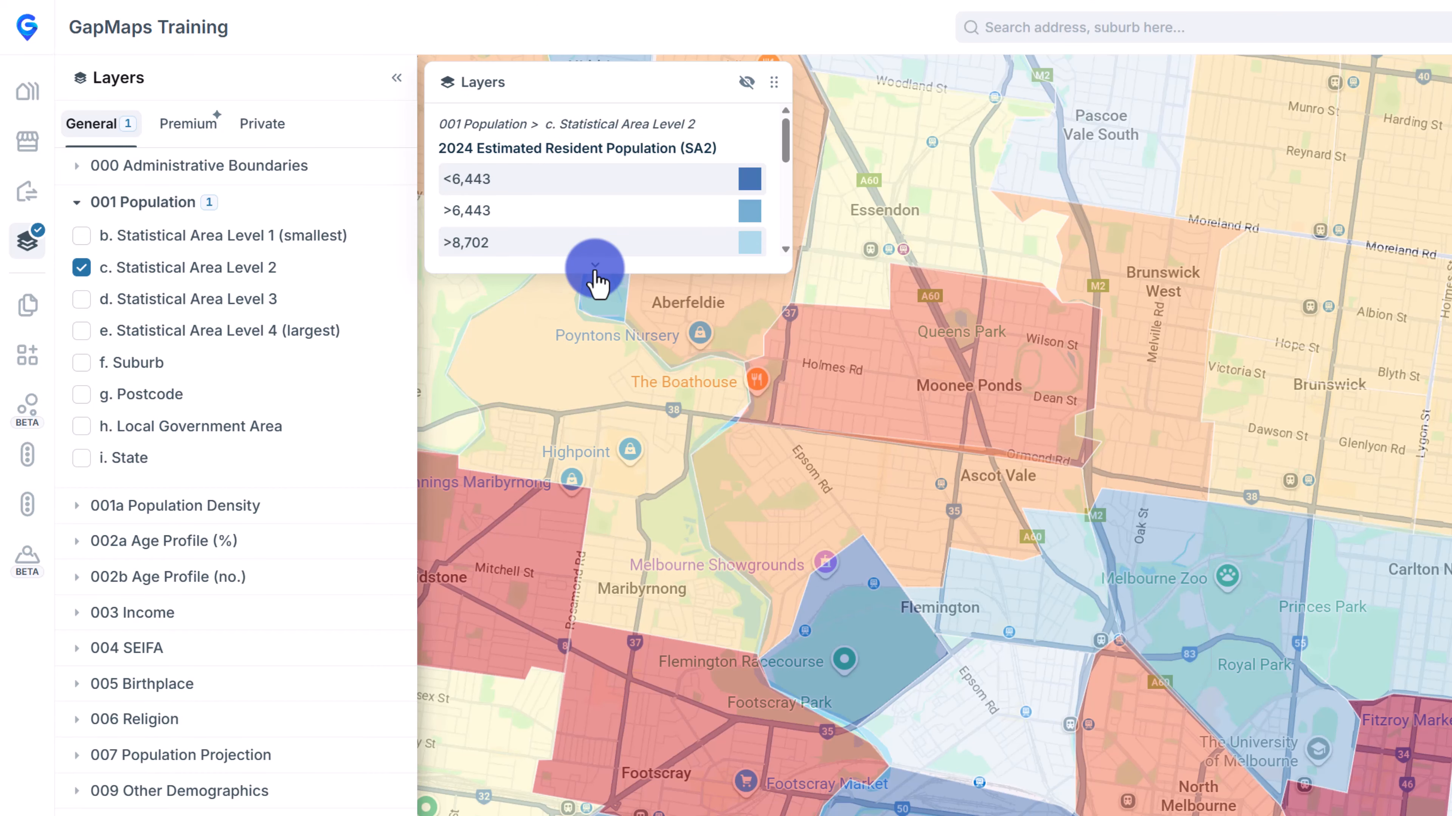
{"action": "left_click_drag", "start_coordinate": [595, 280], "coordinate": [572, 749]}
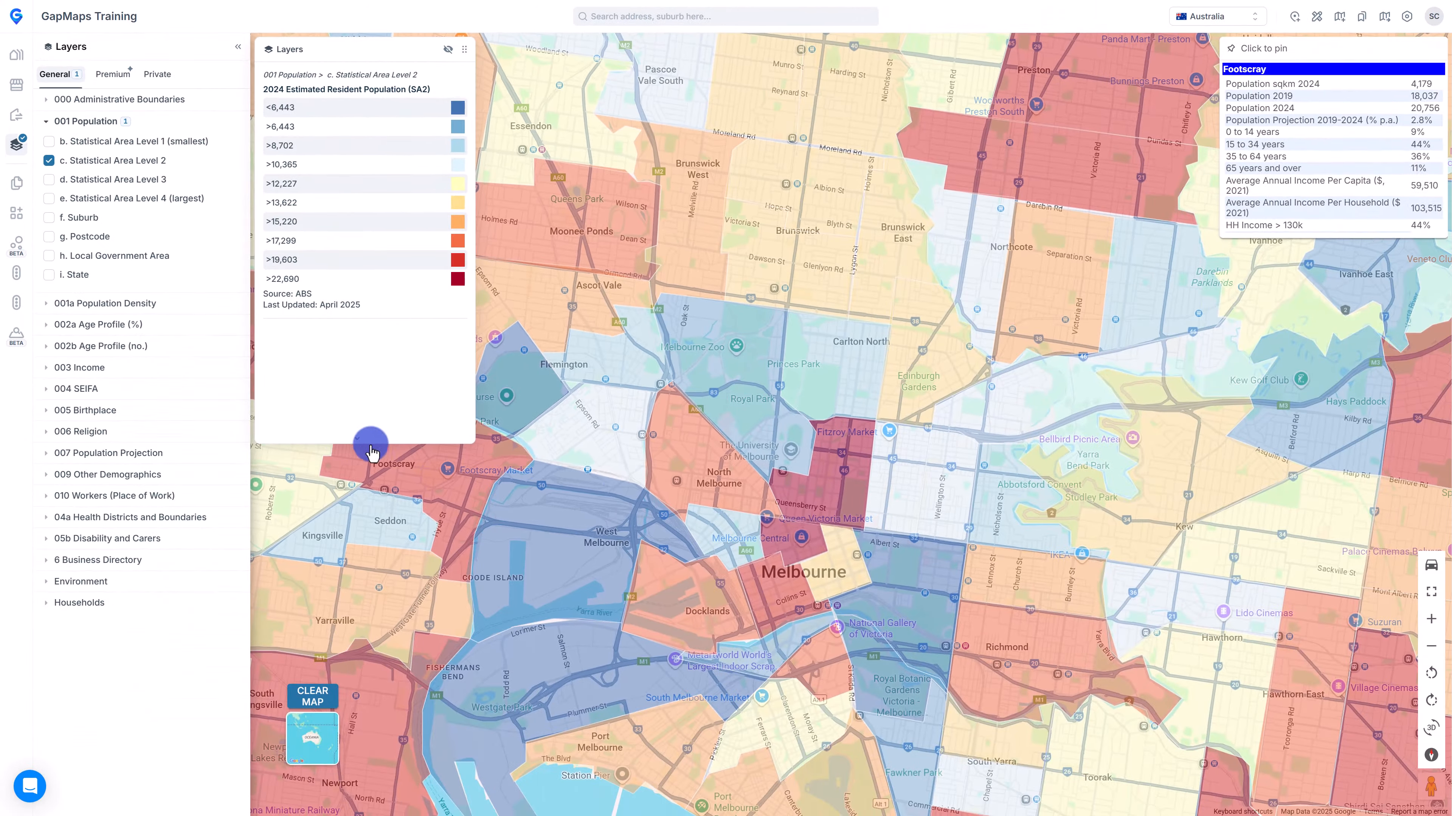
Pin and unpin Rockbank - Mount Cottrell's population panel, then clear the population layer.
{"action": "scroll", "coordinate": [836, 508], "scroll_direction": "down", "scroll_amount": 8}
{"action": "scroll", "coordinate": [838, 514], "scroll_direction": "down", "scroll_amount": 10}
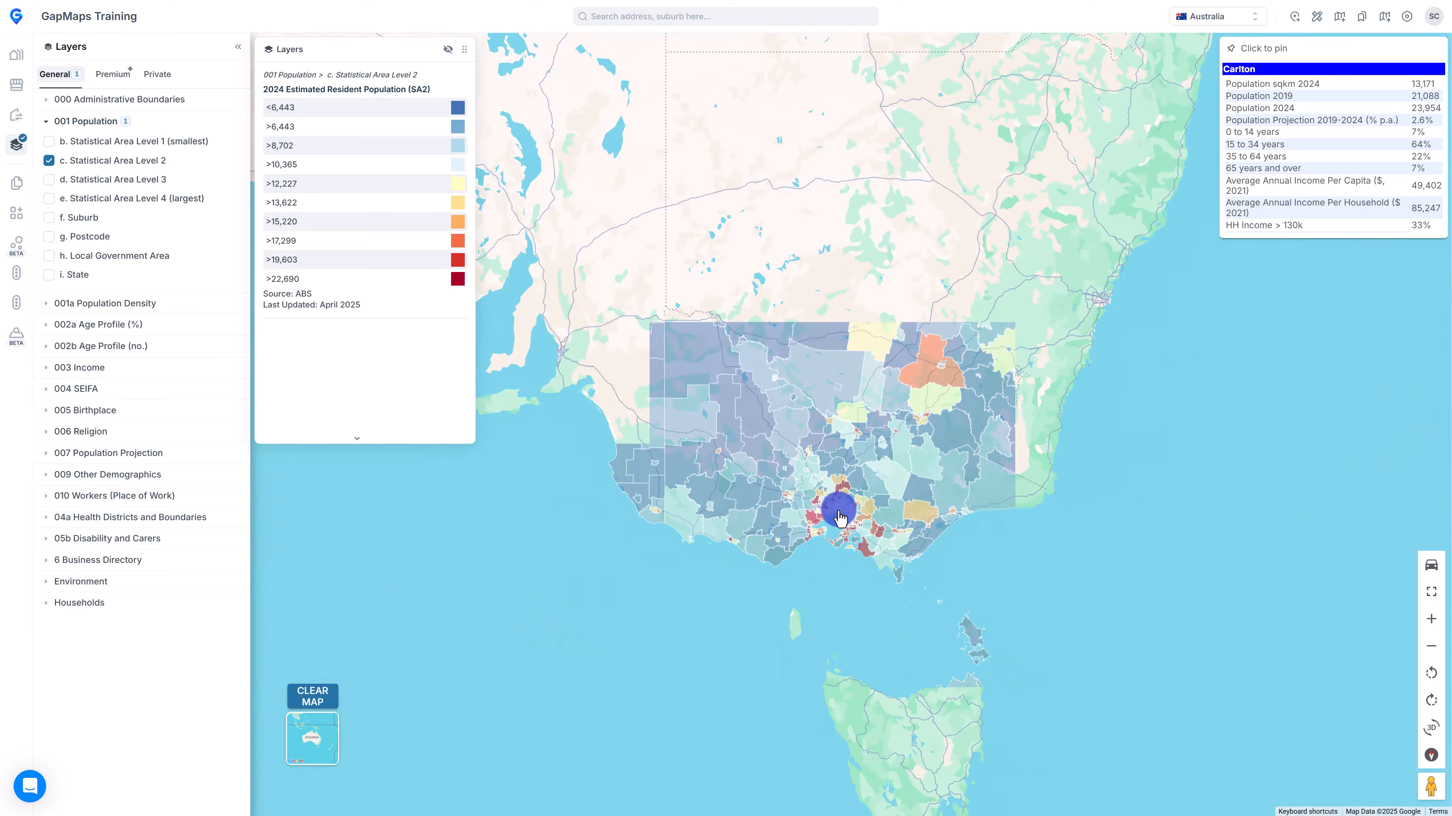
{"action": "scroll", "coordinate": [839, 517], "scroll_direction": "up", "scroll_amount": 10}
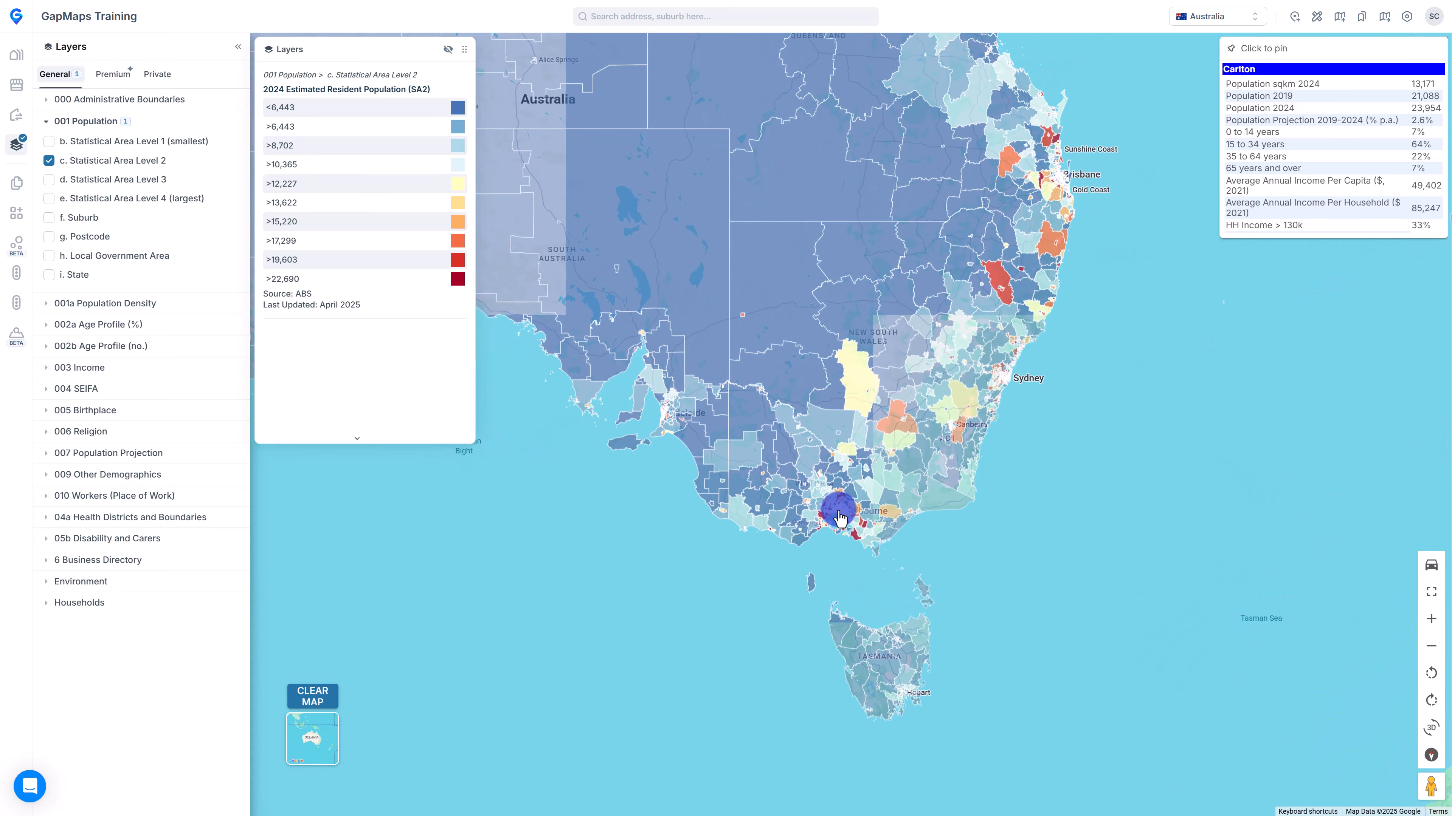
{"action": "scroll", "coordinate": [838, 515], "scroll_direction": "up", "scroll_amount": 3}
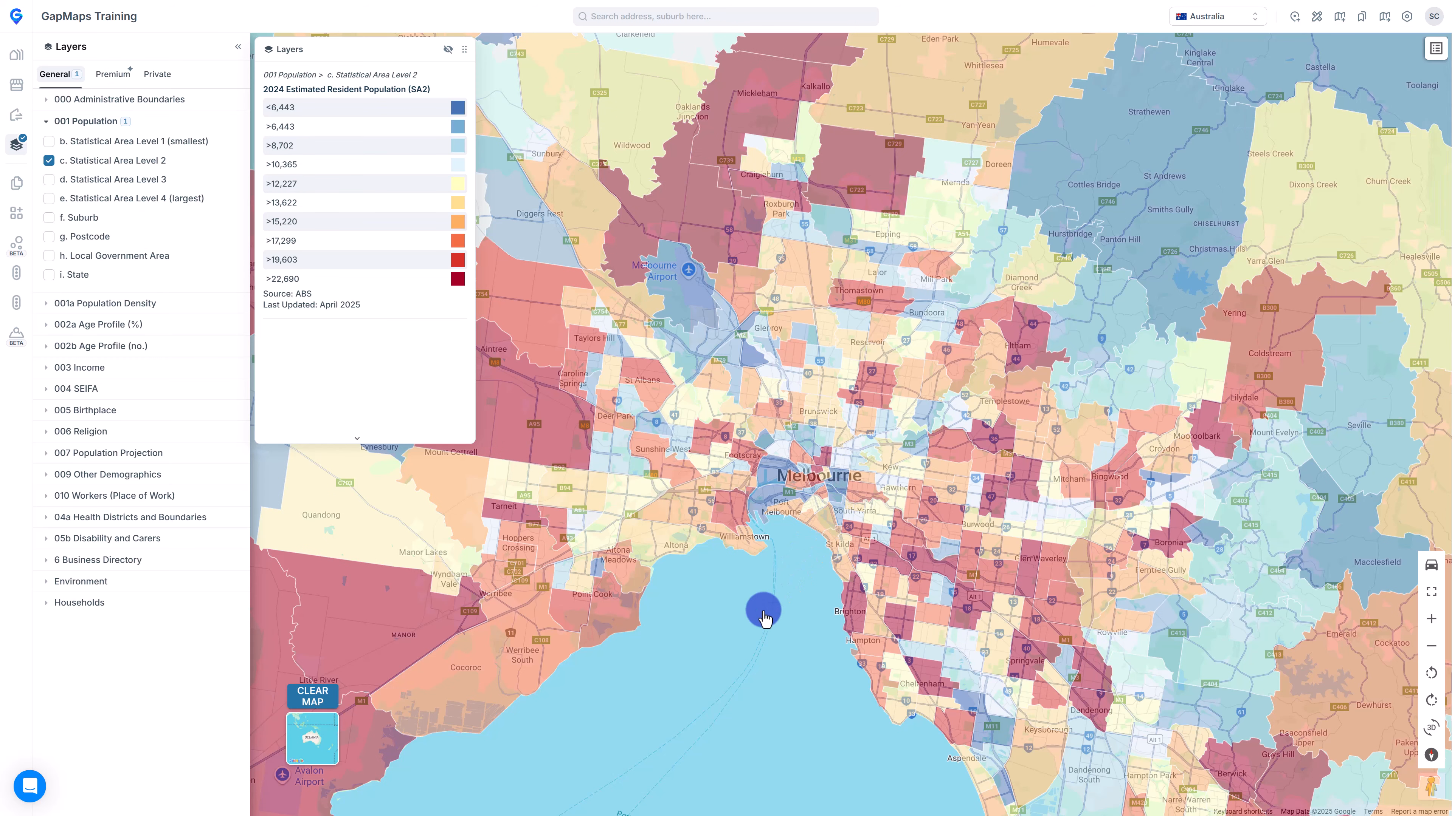
{"action": "left_click_drag", "start_coordinate": [750, 631], "coordinate": [856, 711]}
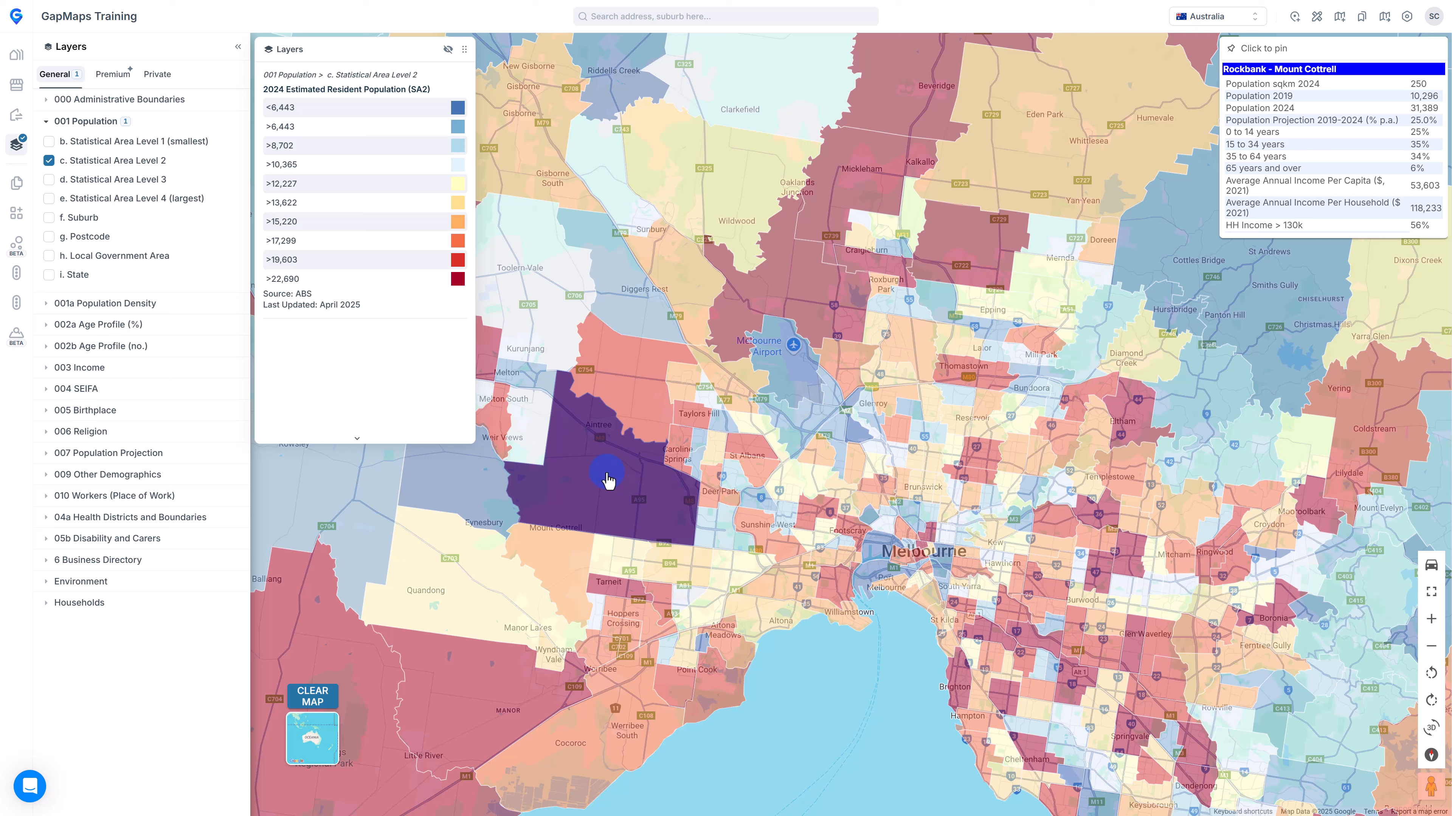
{"action": "left_click", "coordinate": [633, 486]}
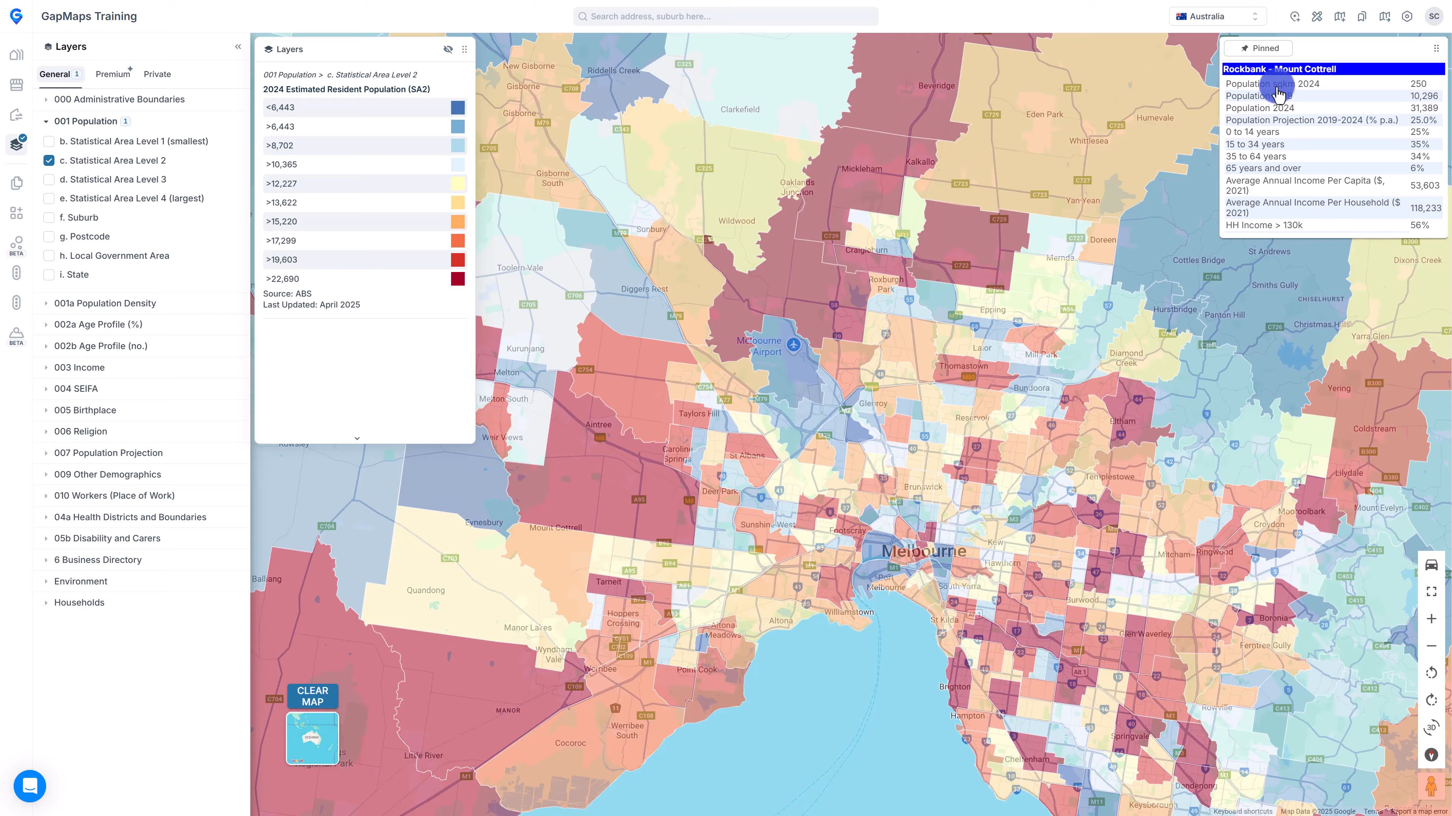
{"action": "left_click", "coordinate": [1257, 49]}
{"action": "left_click", "coordinate": [48, 122]}
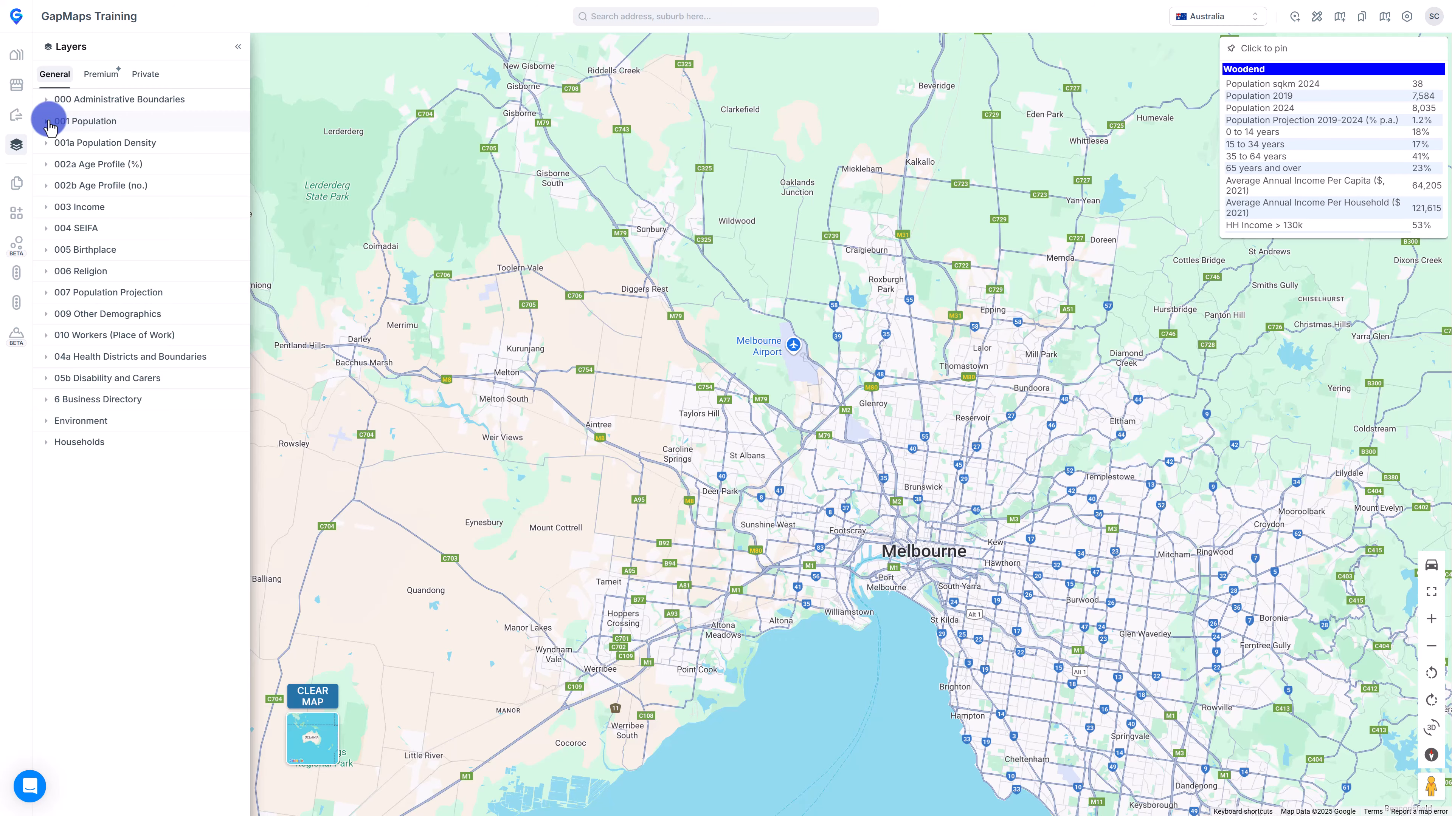
Shade Melbourne by the 004 SEIFA '1b. Advantage and Disadvantage (IRSAD) - SA1' layer, then clear it.
{"action": "left_click", "coordinate": [48, 229]}
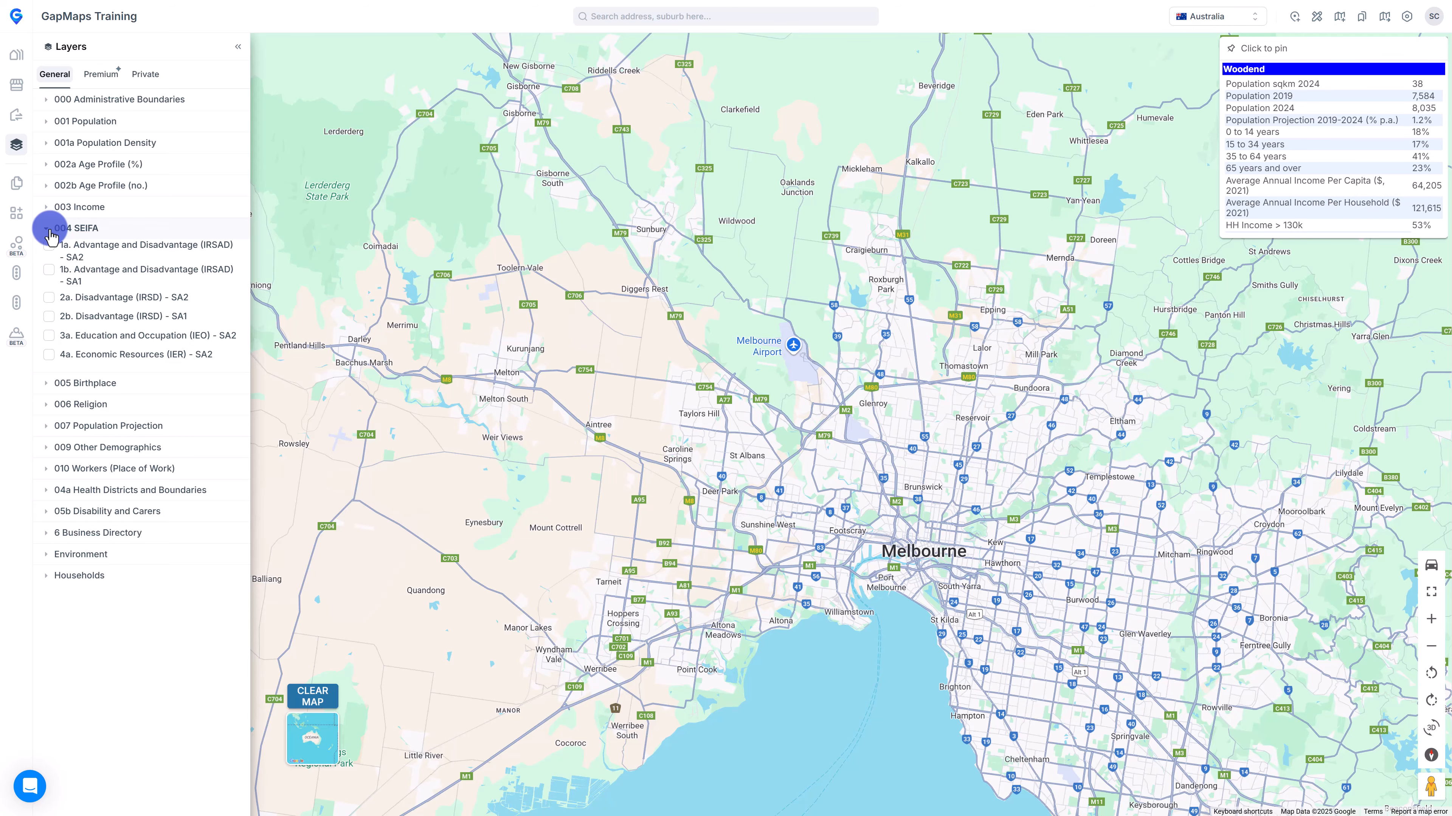
{"action": "left_click", "coordinate": [48, 270]}
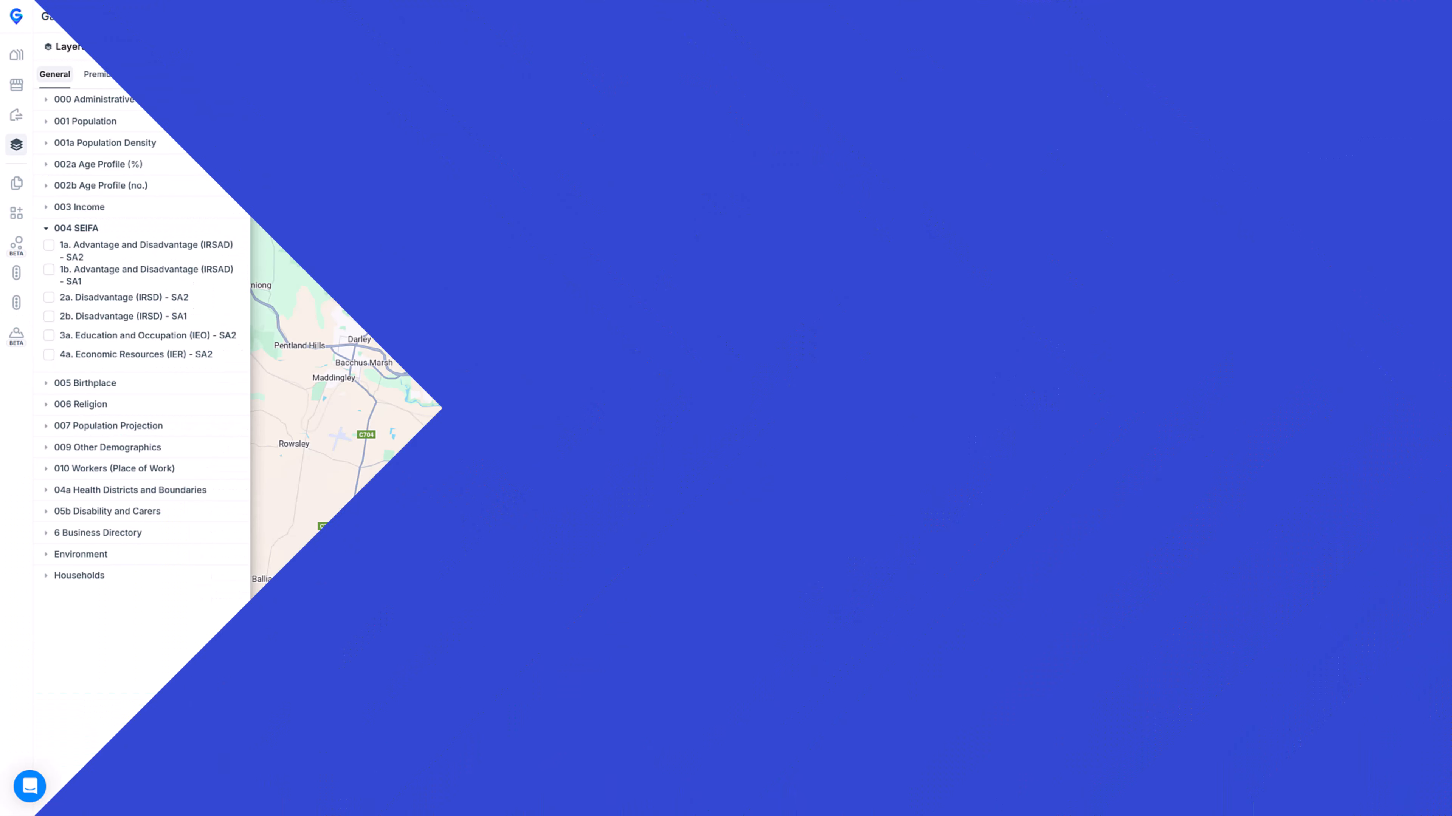
{"action": "left_click", "coordinate": [912, 423]}
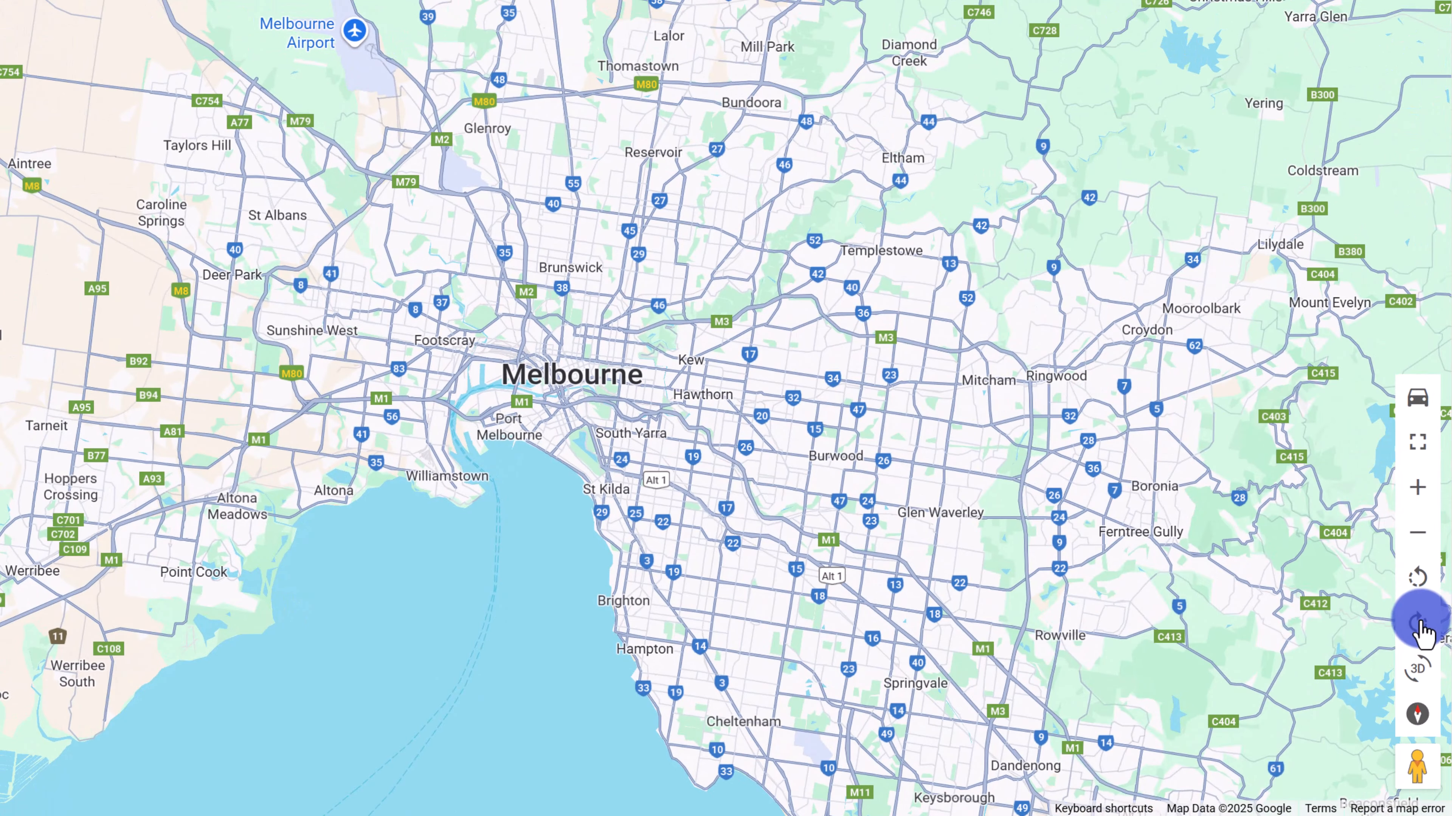
{"action": "left_click", "coordinate": [1421, 670]}
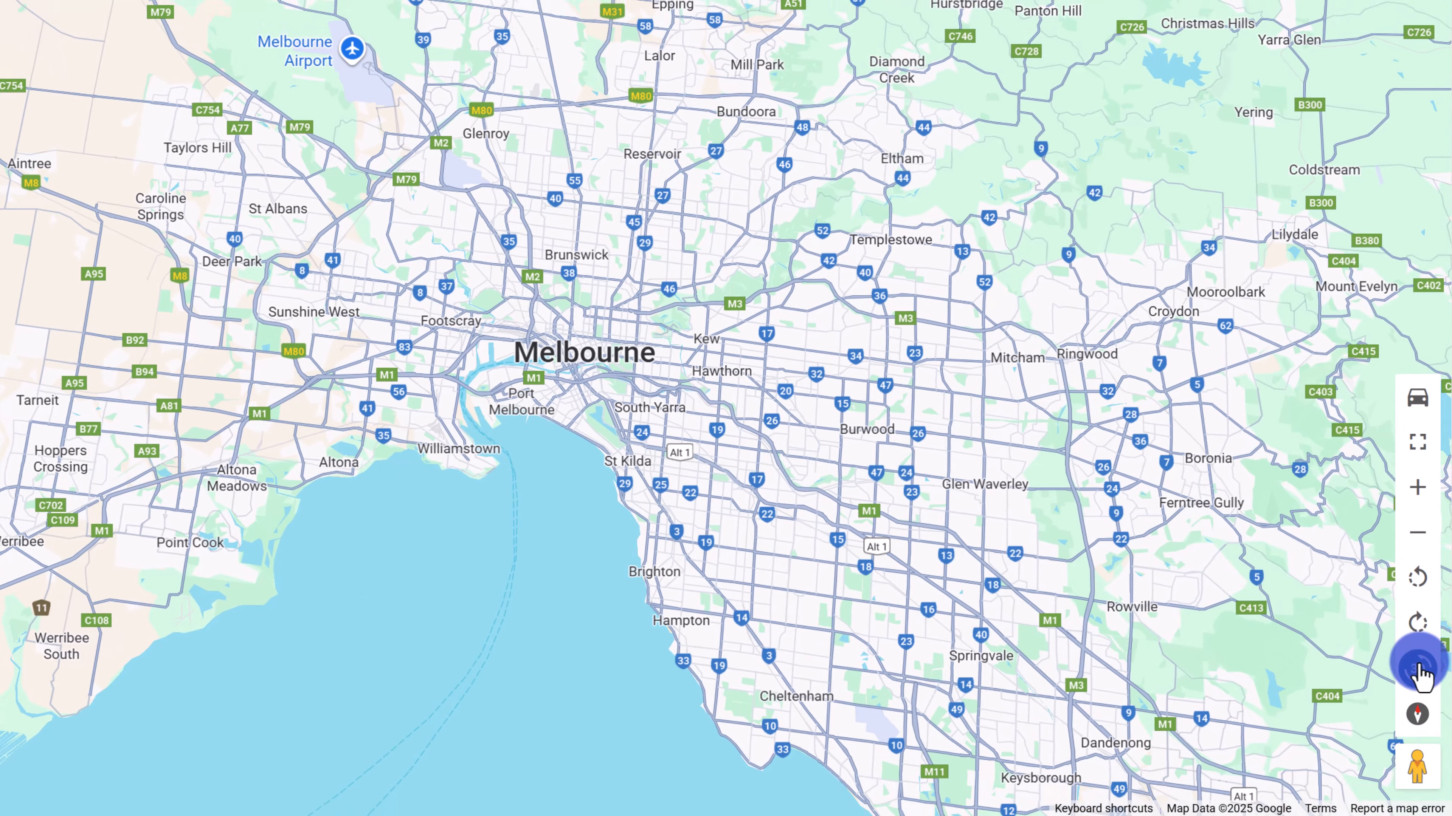
{"action": "left_click", "coordinate": [1421, 670]}
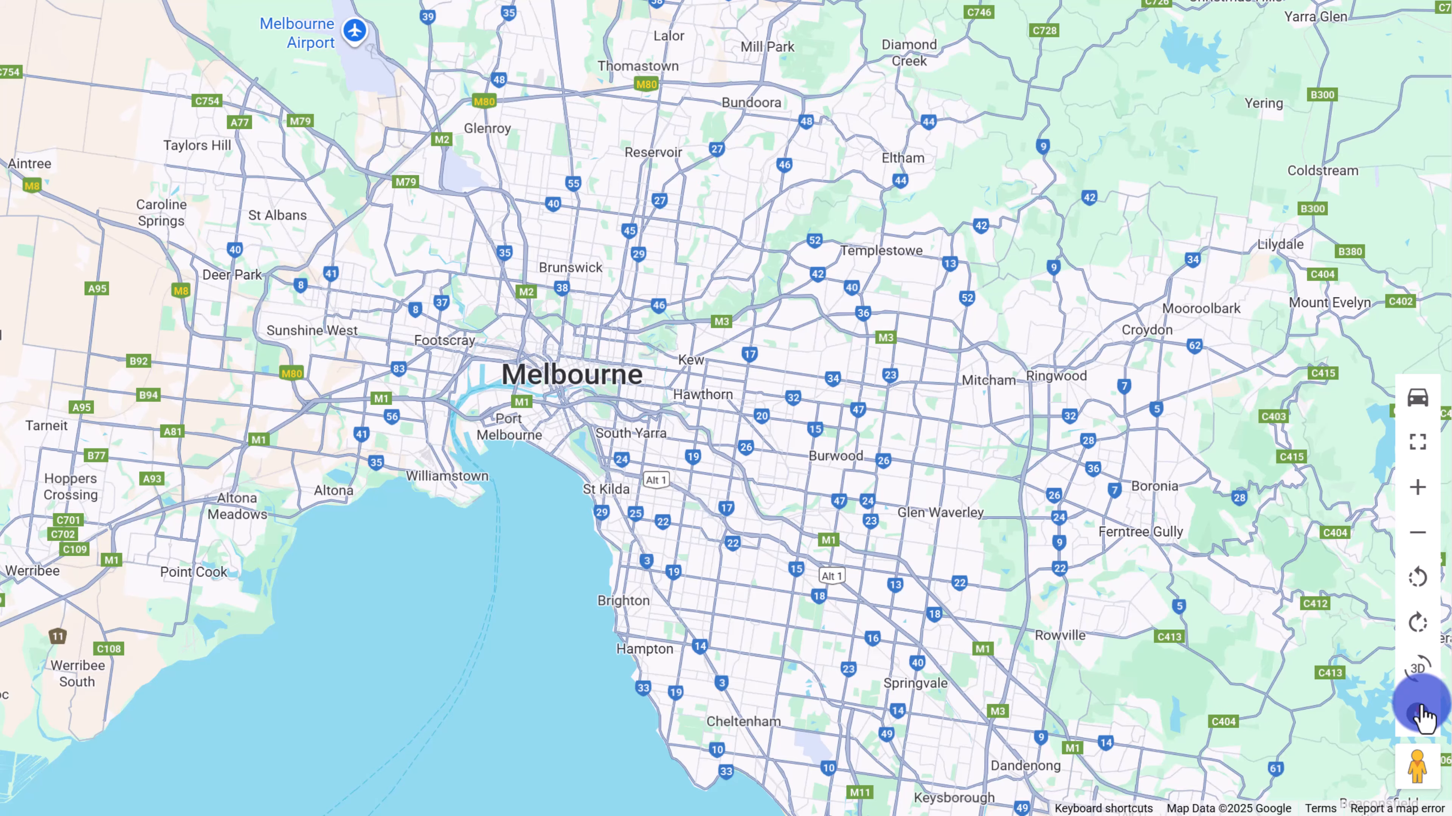
{"action": "left_click_drag", "start_coordinate": [1411, 778], "coordinate": [669, 304]}
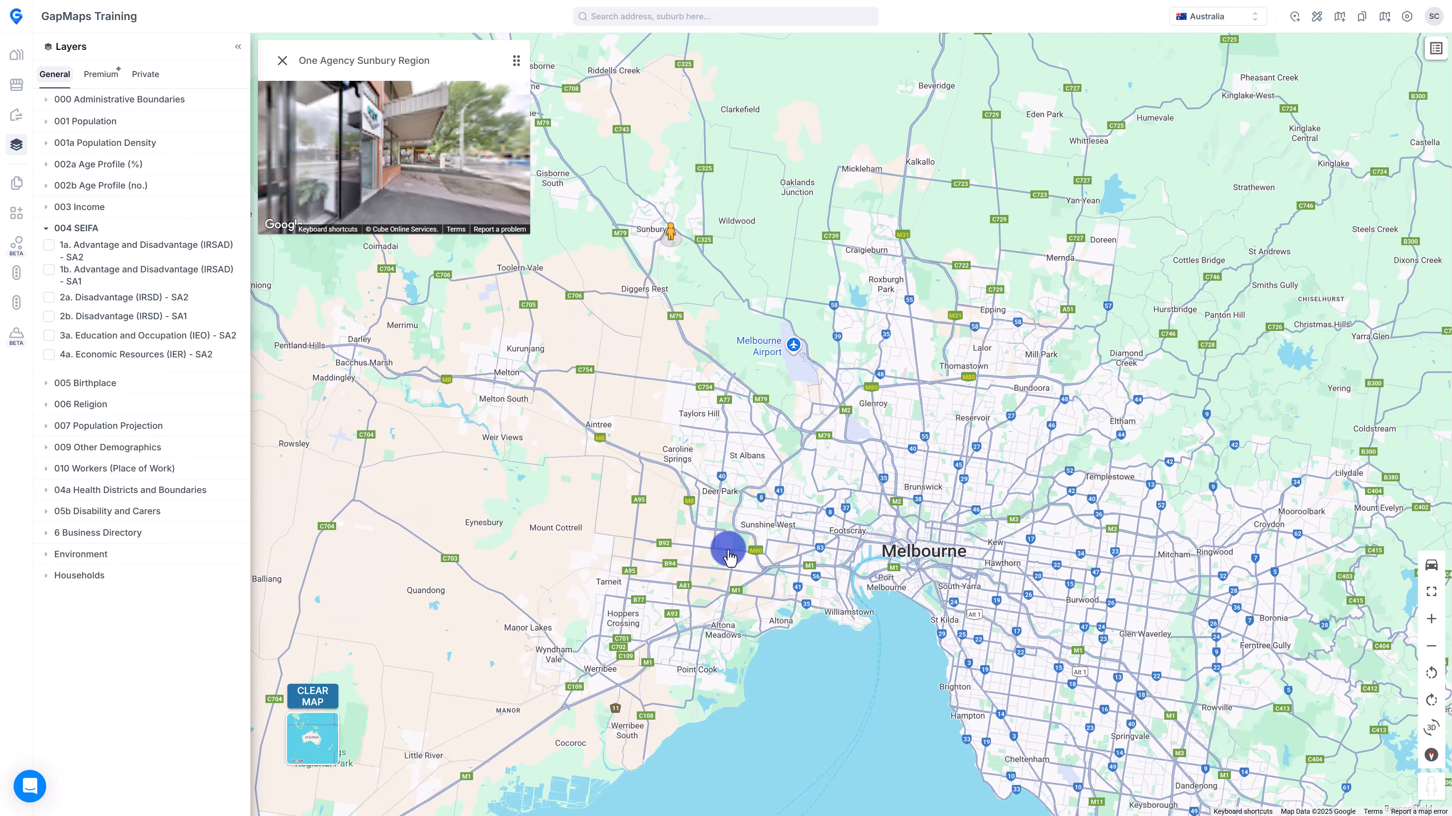
{"action": "key", "text": "Escape"}
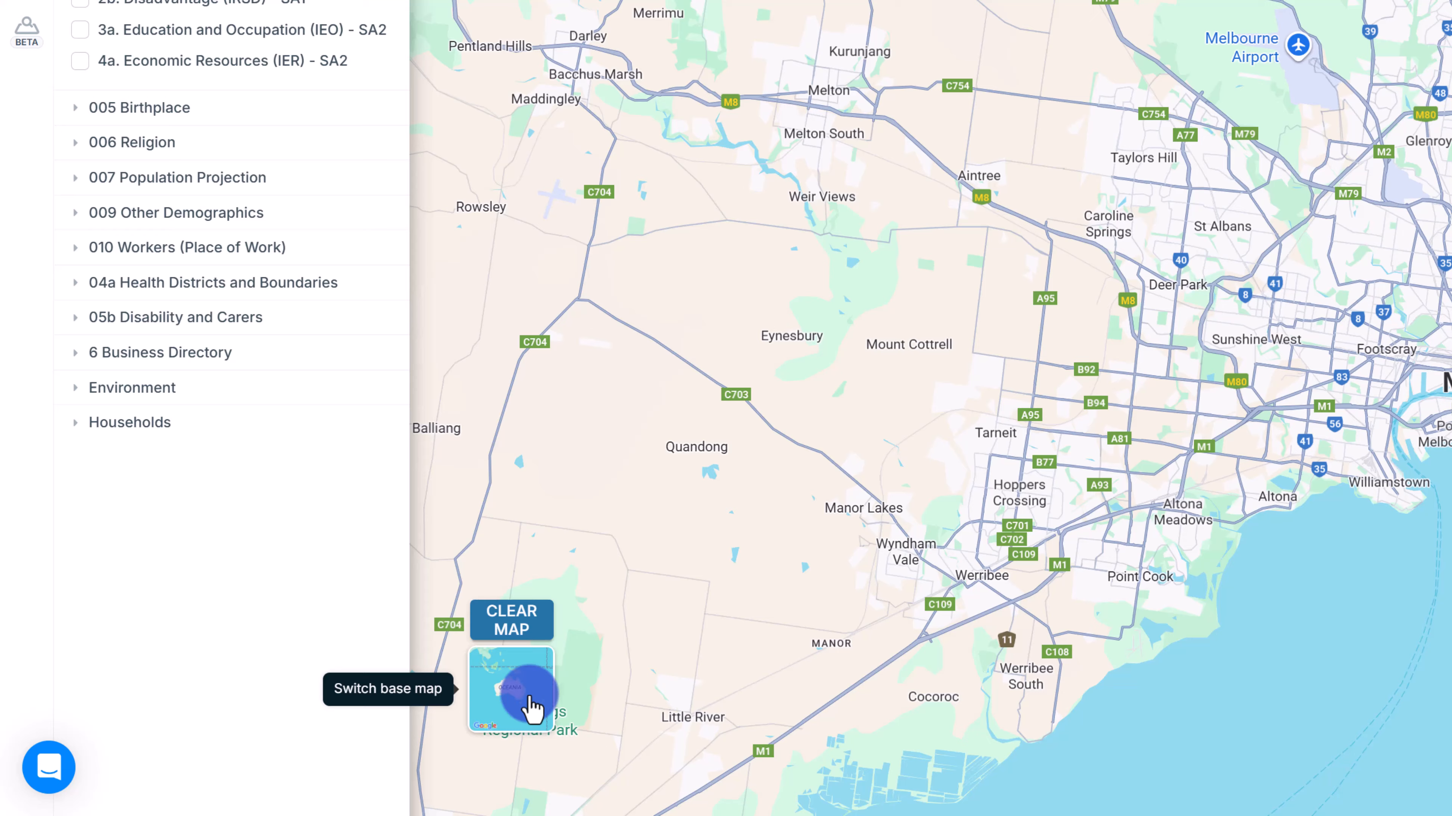
Try the Google Hybrid satellite base map, then settle on Mapbox Light.
{"action": "left_click", "coordinate": [324, 744]}
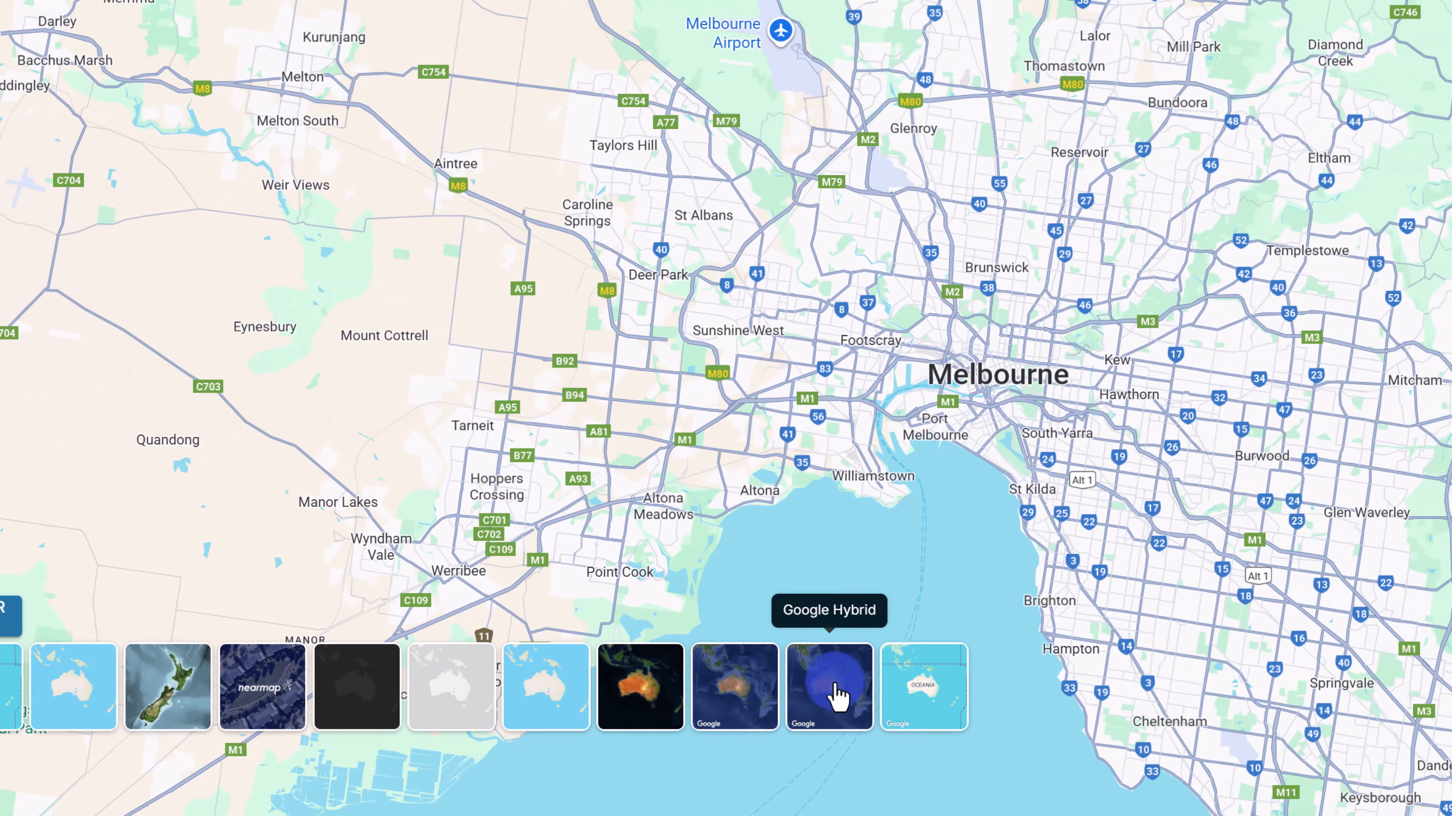
{"action": "left_click", "coordinate": [1254, 704]}
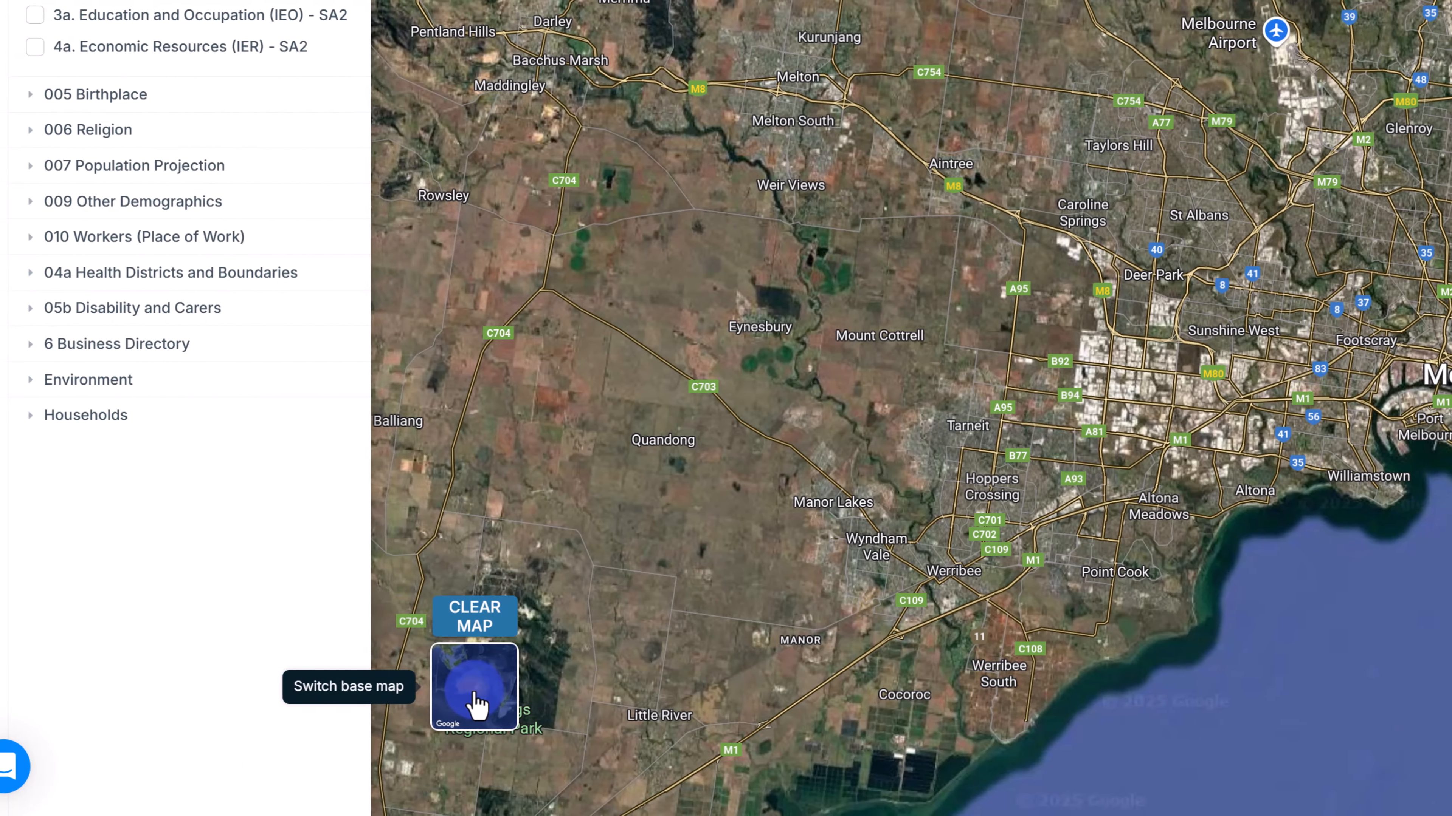
{"action": "left_click", "coordinate": [49, 704]}
{"action": "left_click", "coordinate": [992, 699]}
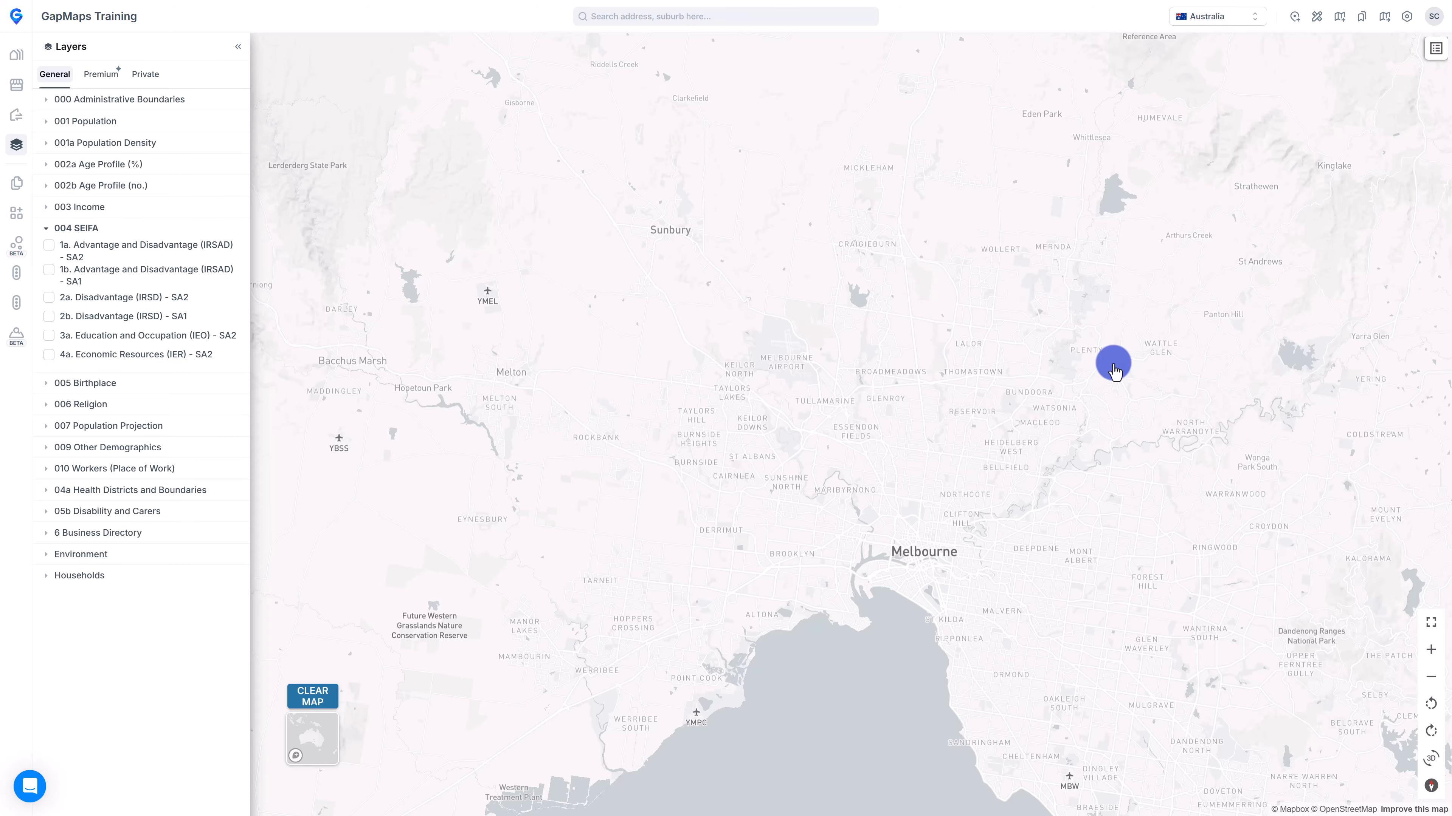
{"action": "left_click", "coordinate": [1324, 18]}
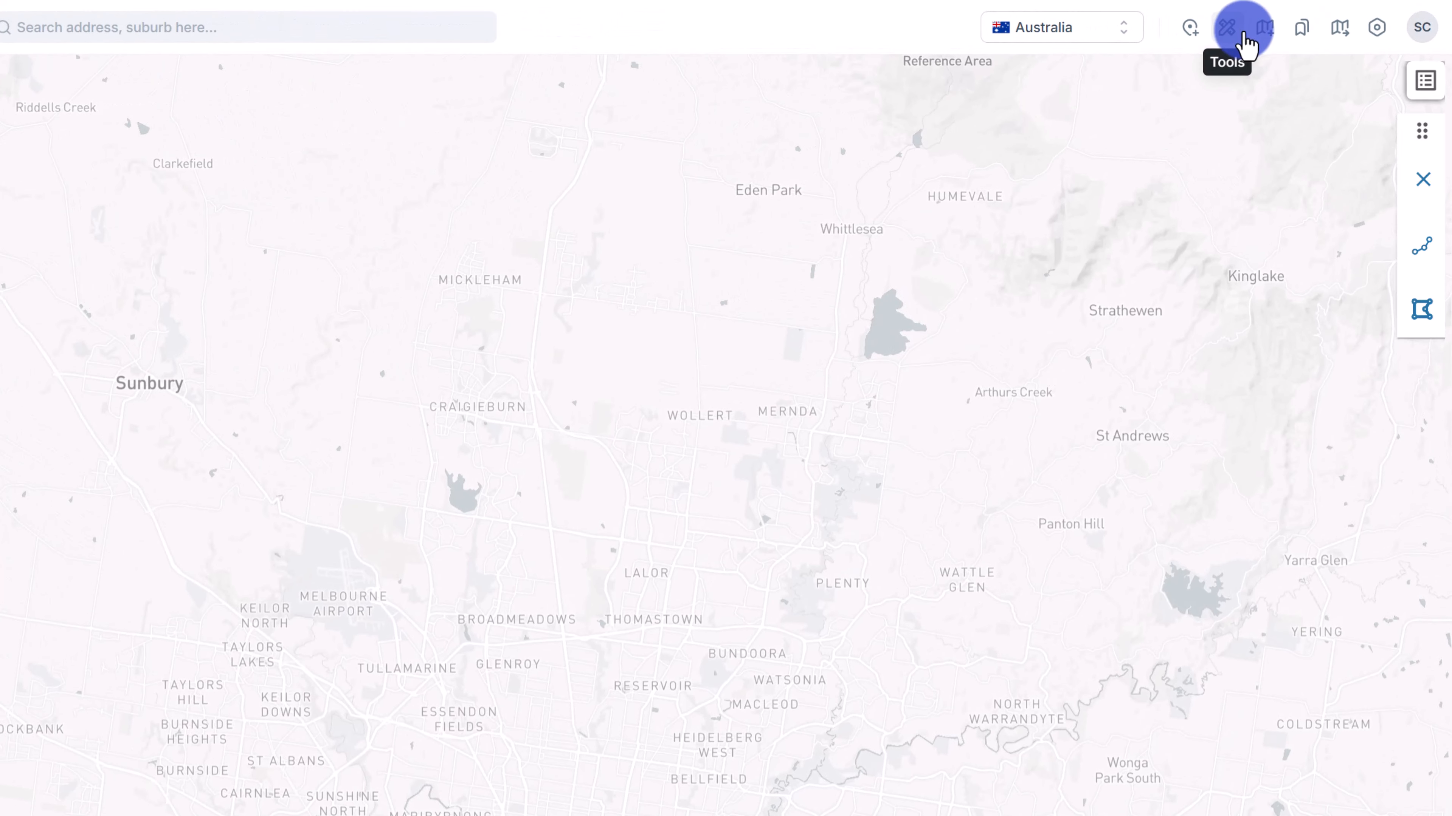
{"action": "left_click", "coordinate": [1420, 260]}
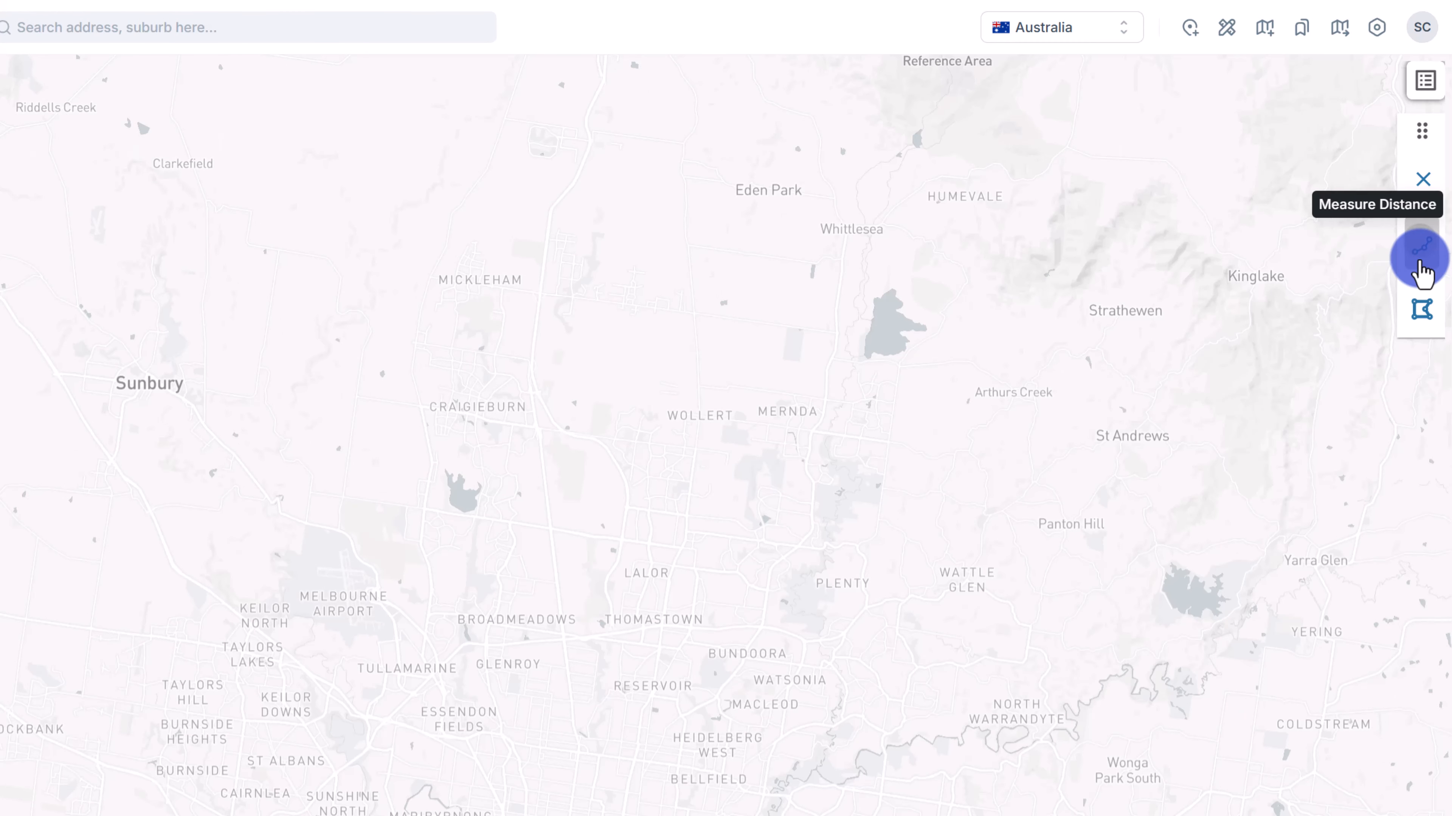
{"action": "left_click", "coordinate": [1423, 320]}
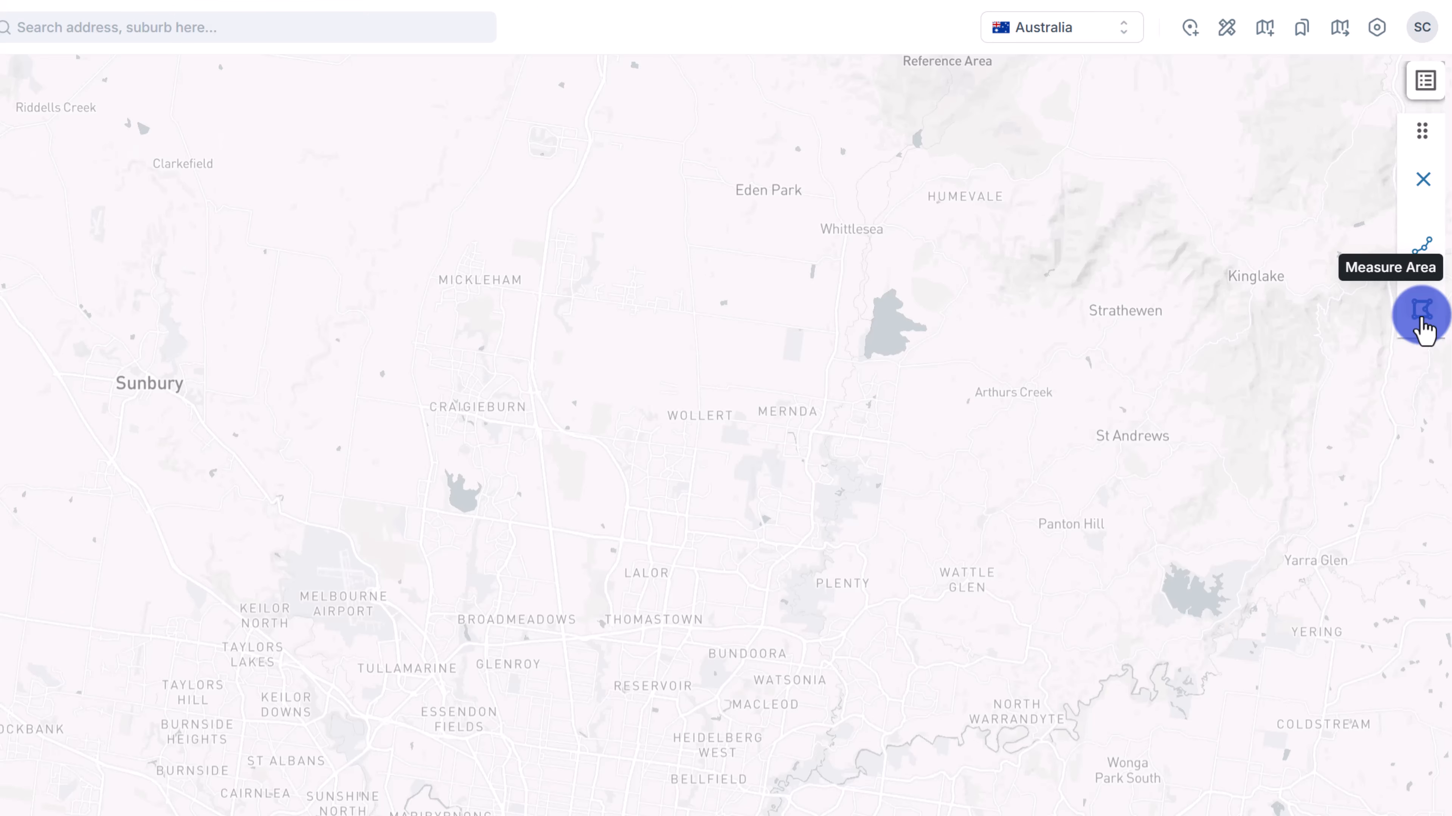
{"action": "left_click", "coordinate": [723, 519]}
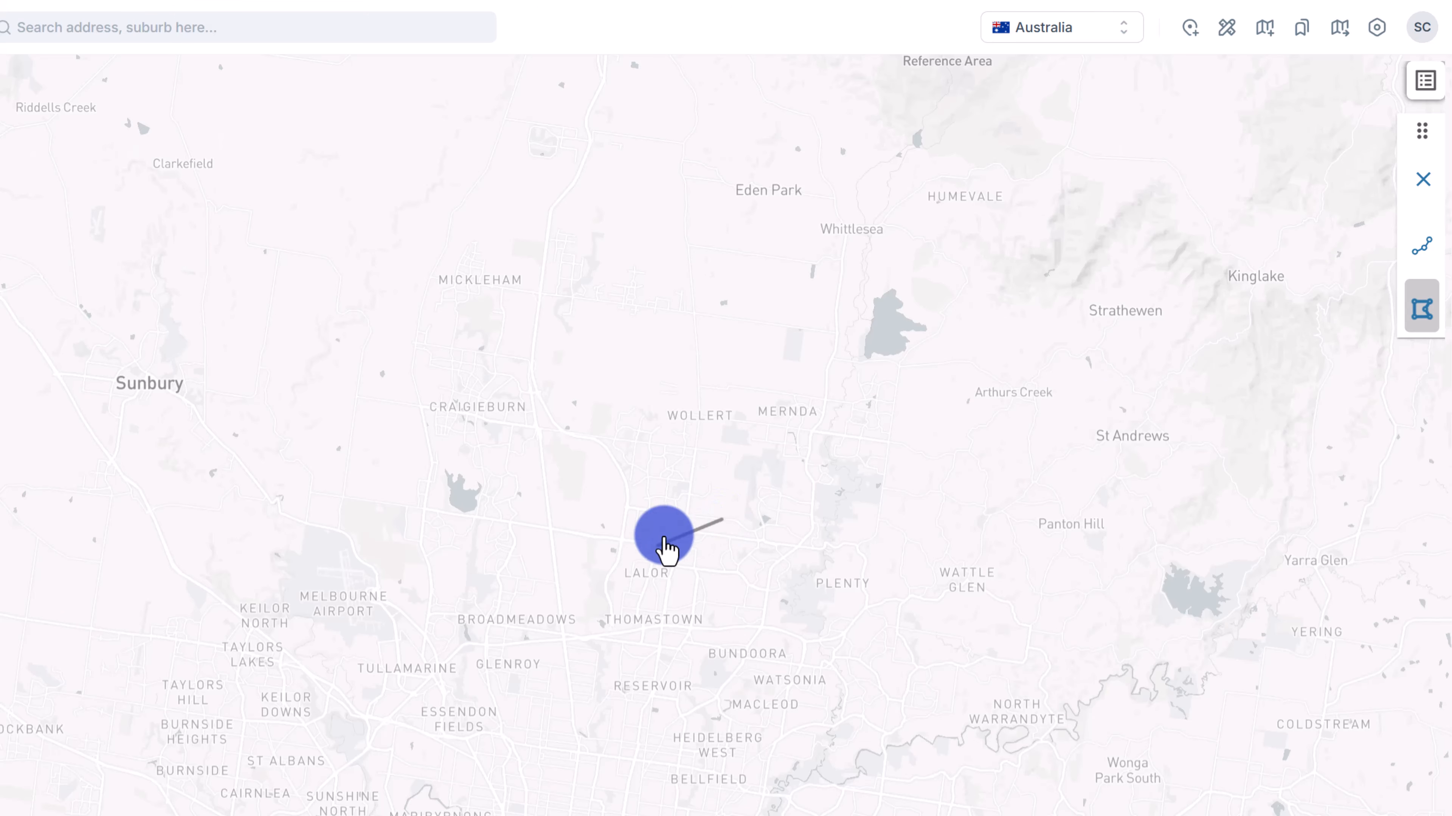
{"action": "left_click", "coordinate": [581, 558]}
{"action": "left_click", "coordinate": [648, 731]}
{"action": "double_click", "coordinate": [811, 644]}
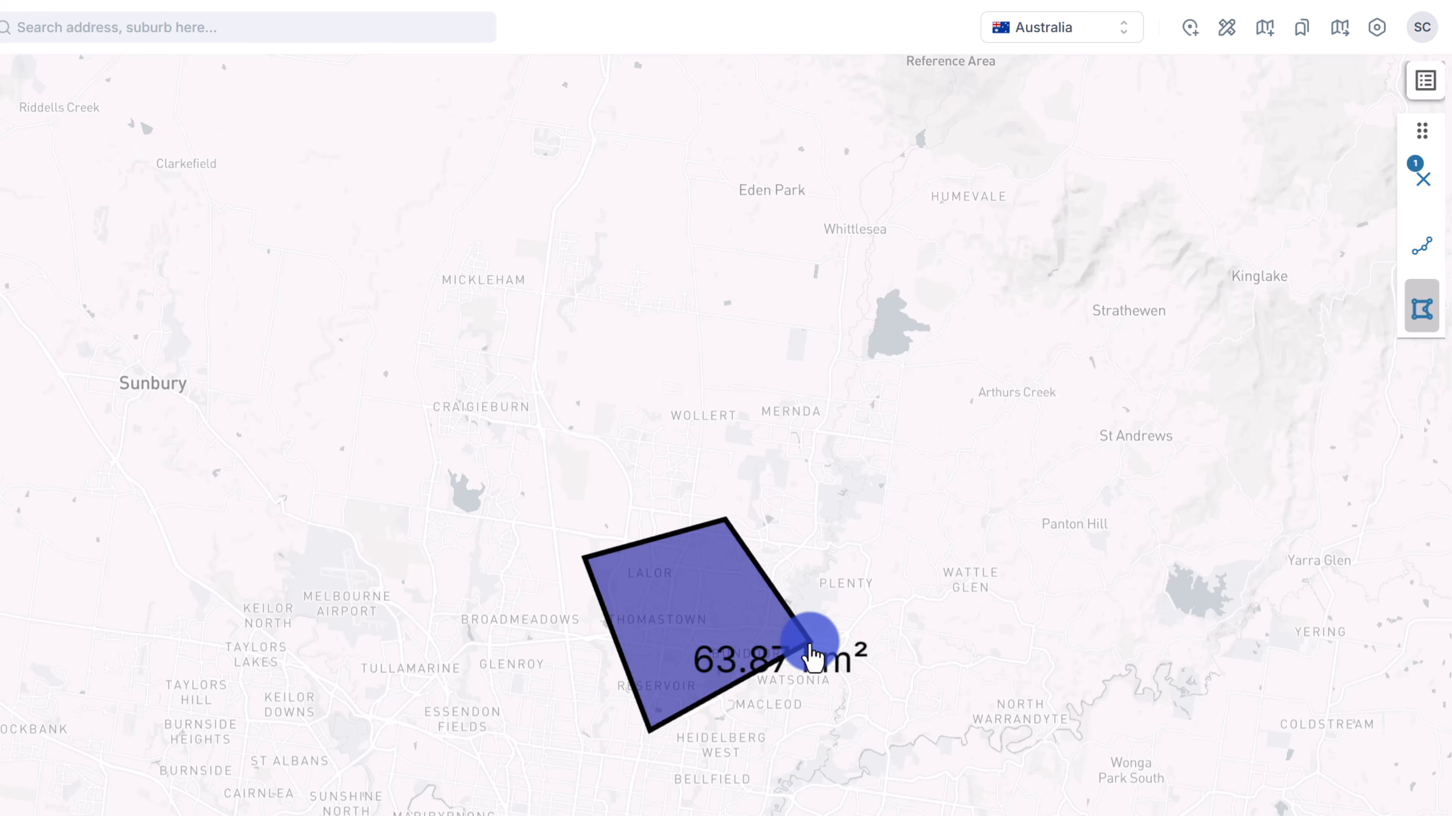
{"action": "left_click", "coordinate": [1421, 182]}
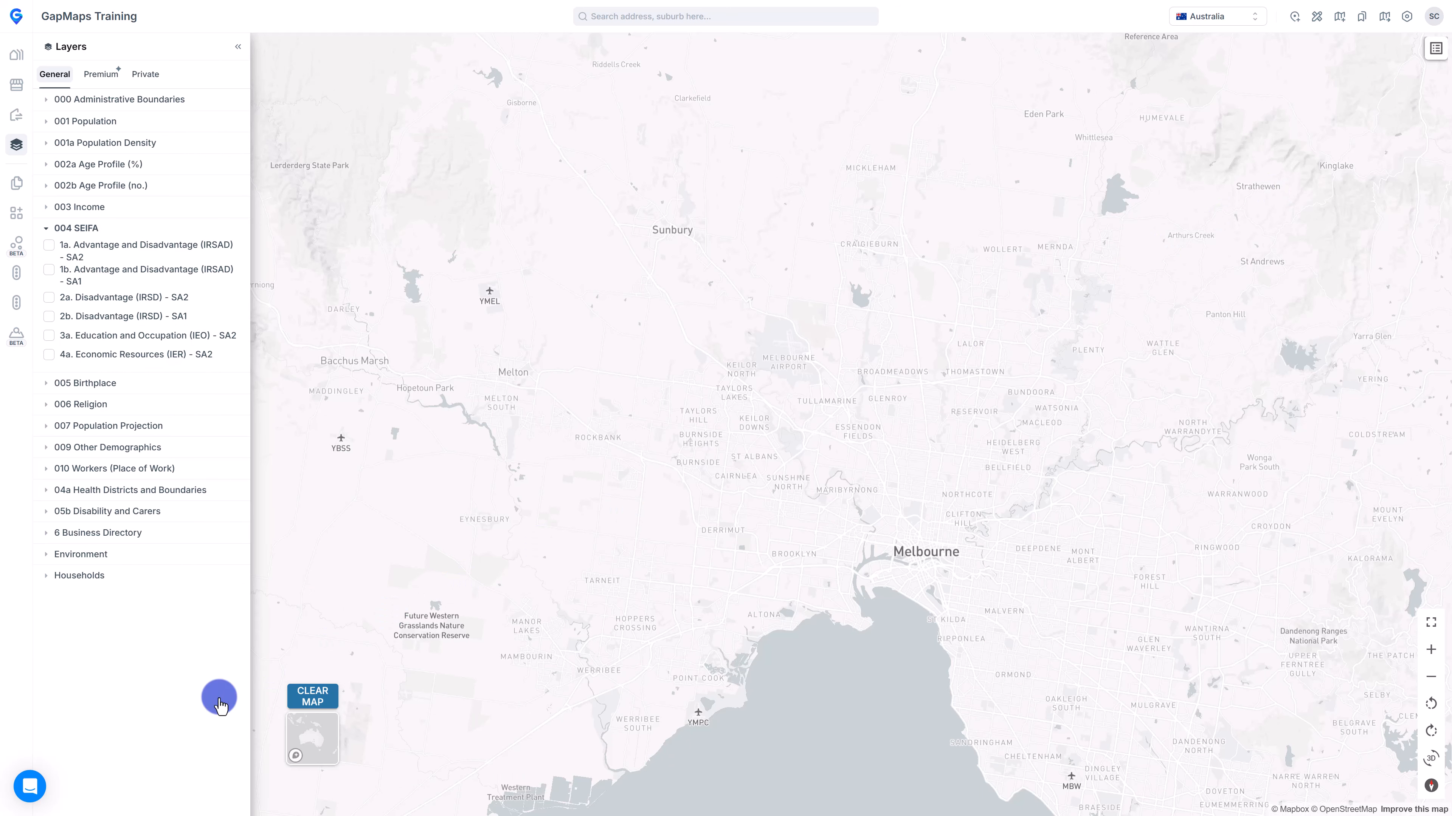
Open the help messenger's Help section and browse the Getting Started collection's 36 articles.
{"action": "left_click", "coordinate": [30, 788]}
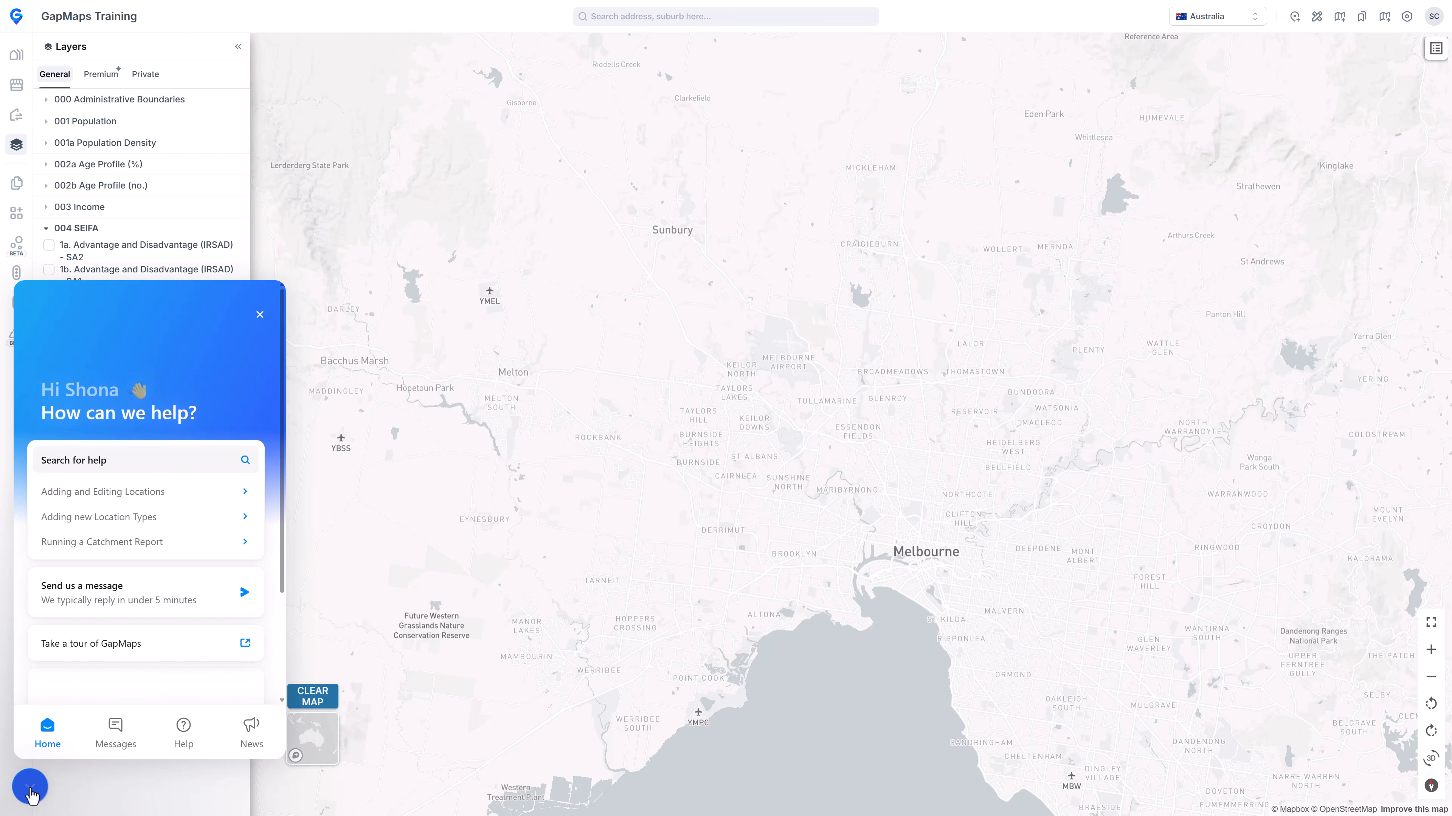
{"action": "left_click", "coordinate": [177, 600]}
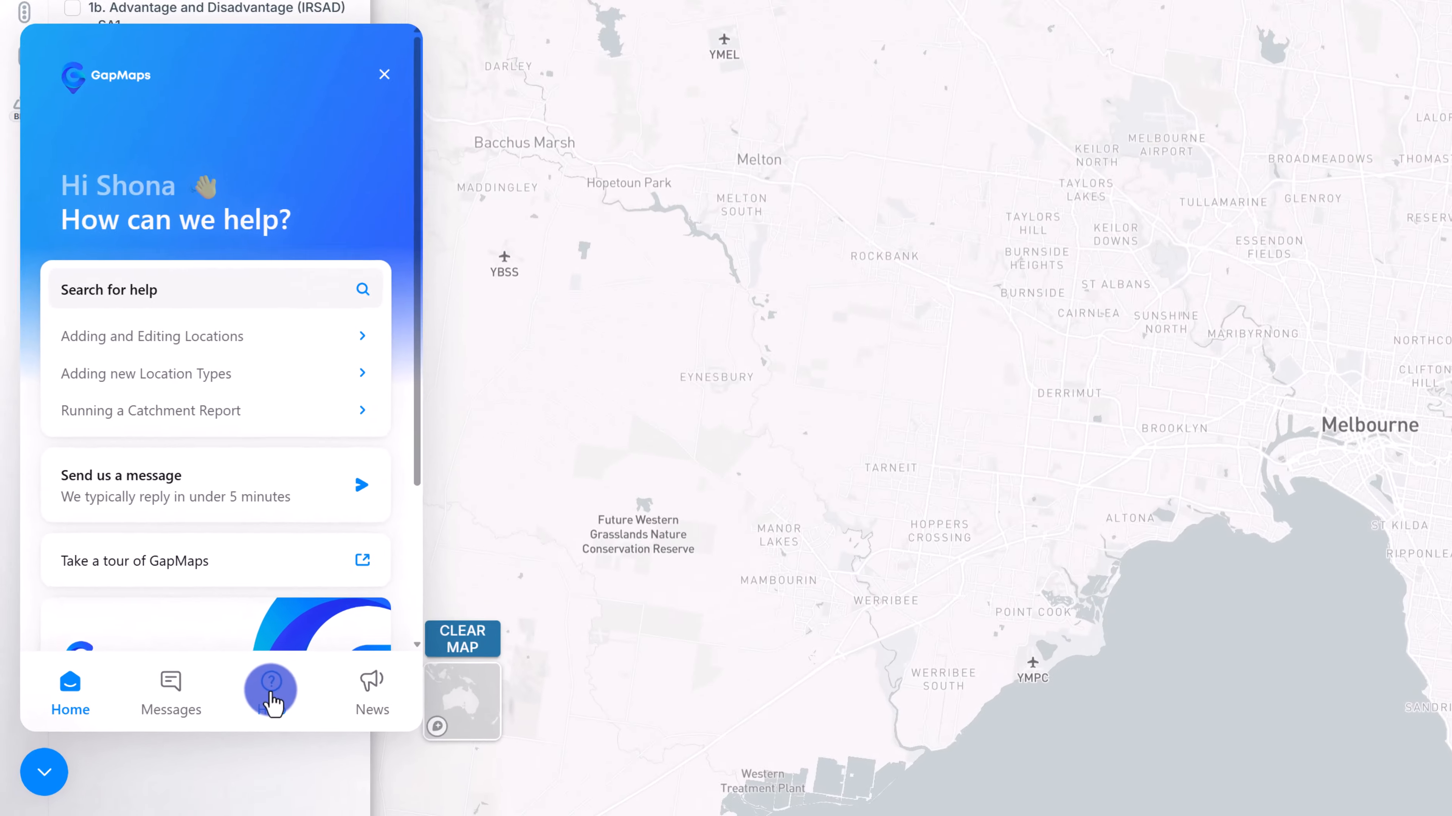
{"action": "left_click", "coordinate": [272, 698]}
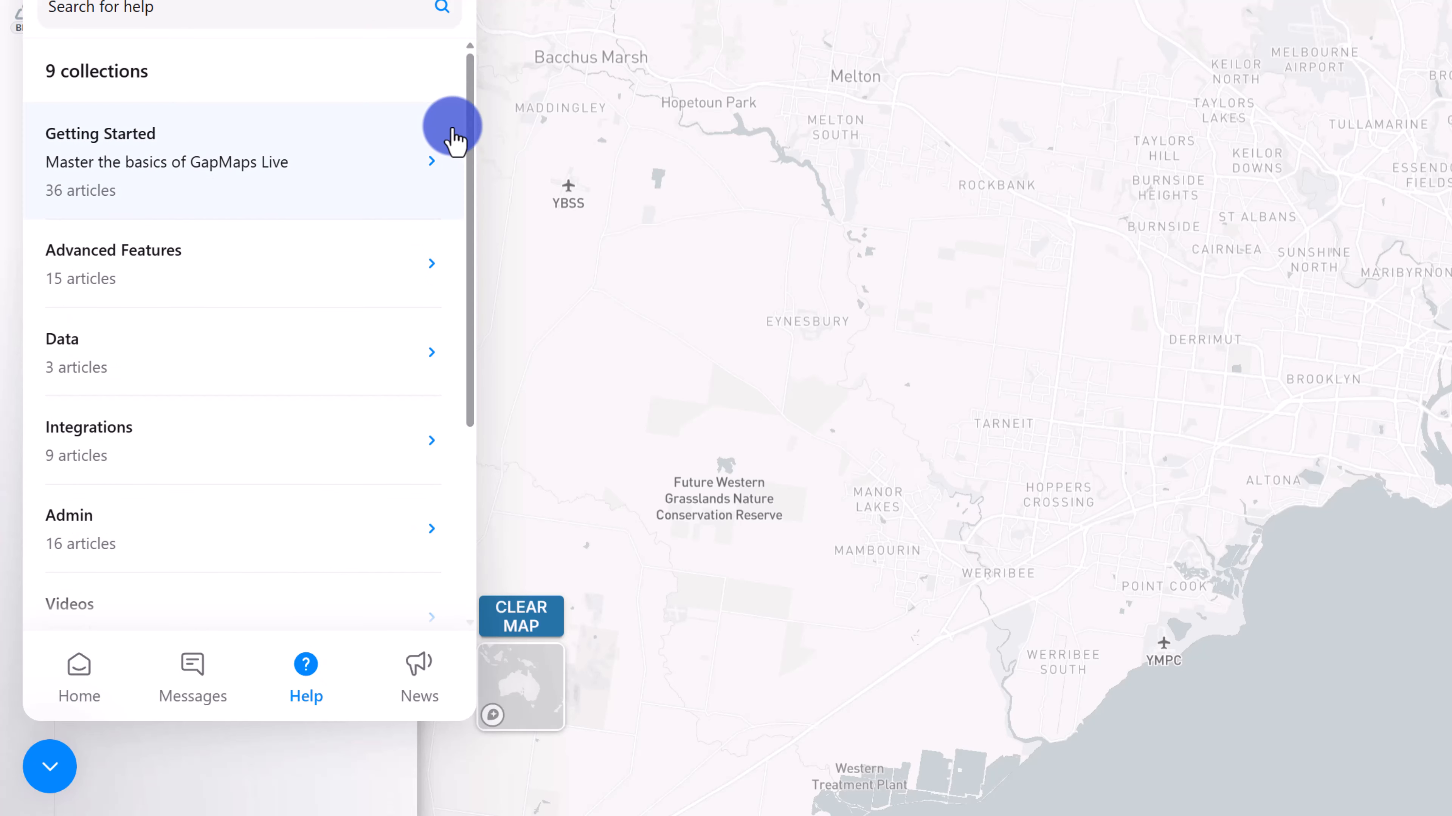
{"action": "left_click", "coordinate": [433, 170]}
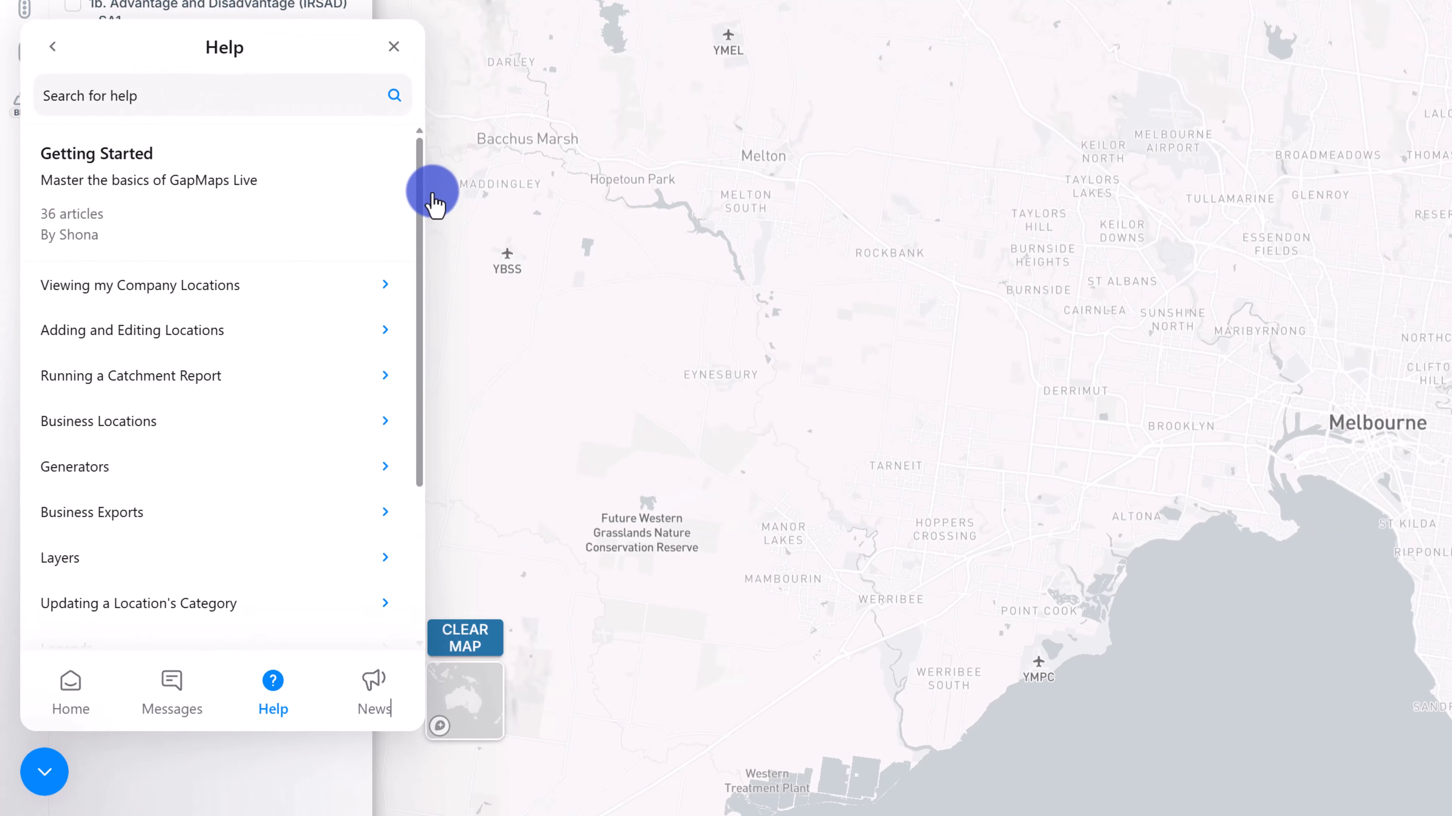